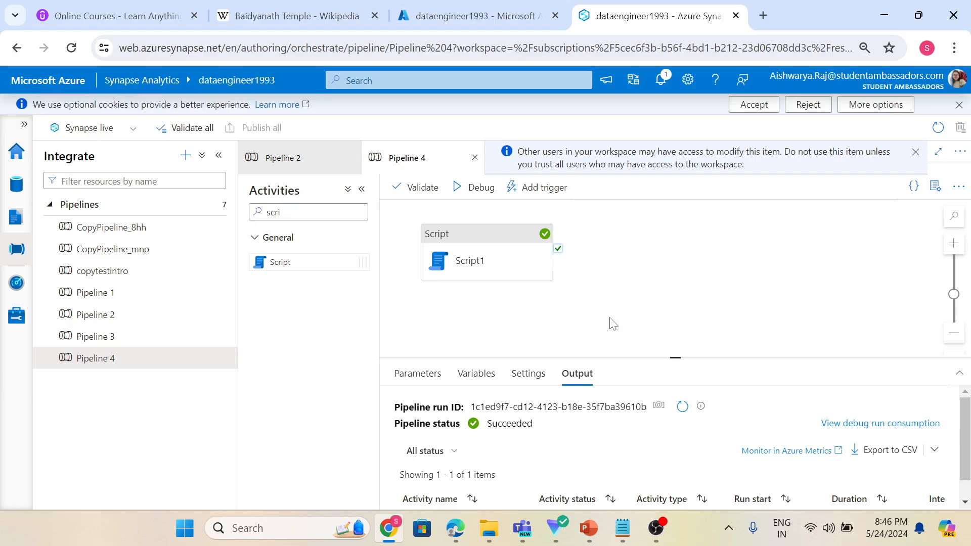
Review the Script1 activity's settings, including its linked service, query and script parameters section.
{"action": "left_click", "coordinate": [362, 188]}
{"action": "left_click_drag", "start_coordinate": [349, 264], "coordinate": [451, 262]}
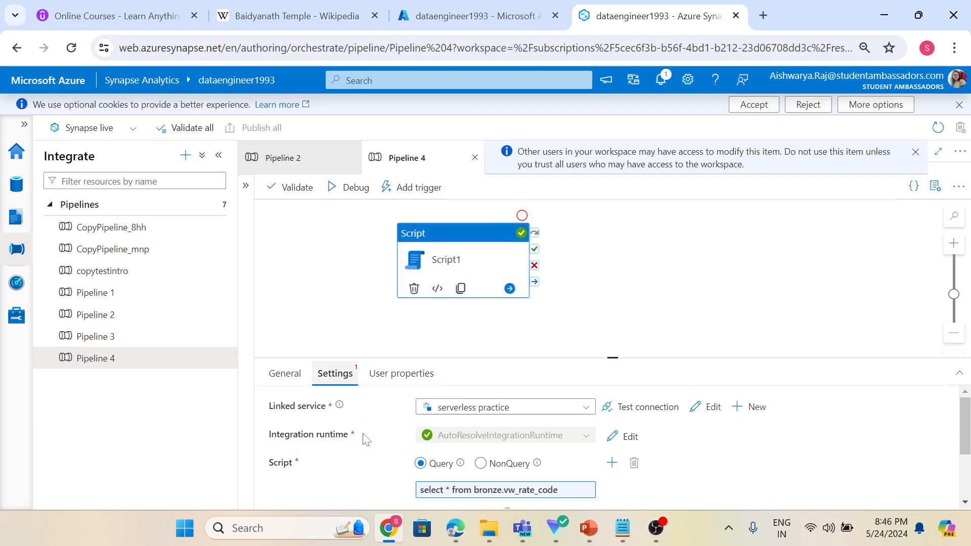
{"action": "scroll", "coordinate": [367, 442], "scroll_direction": "down", "scroll_amount": 2}
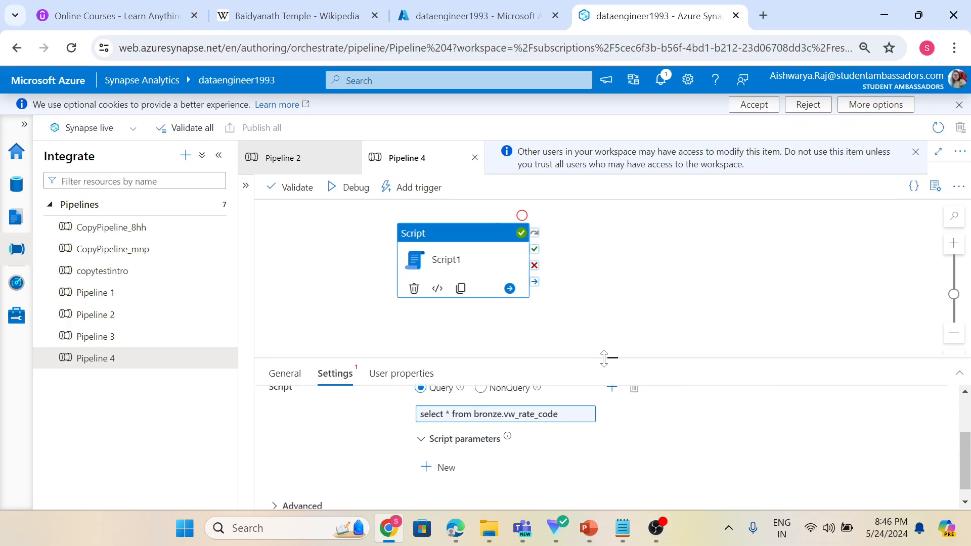
{"action": "left_click_drag", "start_coordinate": [604, 358], "coordinate": [597, 309]}
{"action": "scroll", "coordinate": [432, 427], "scroll_direction": "up", "scroll_amount": 1}
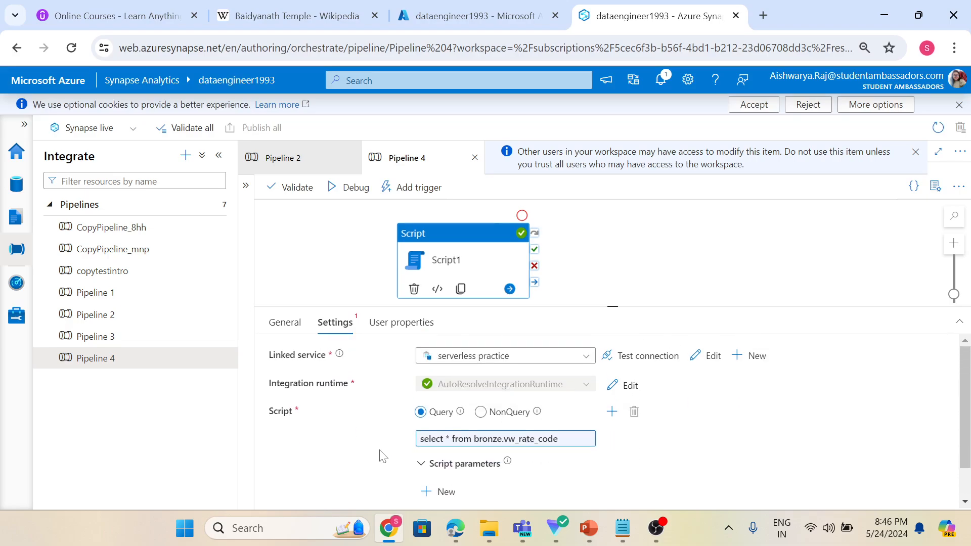
{"action": "left_click", "coordinate": [485, 413]}
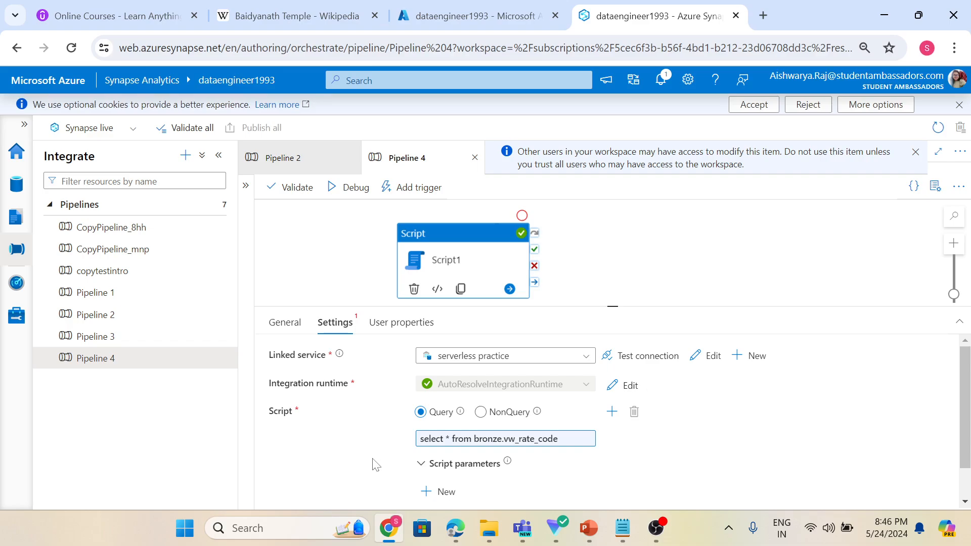
{"action": "scroll", "coordinate": [377, 464], "scroll_direction": "down", "scroll_amount": 1}
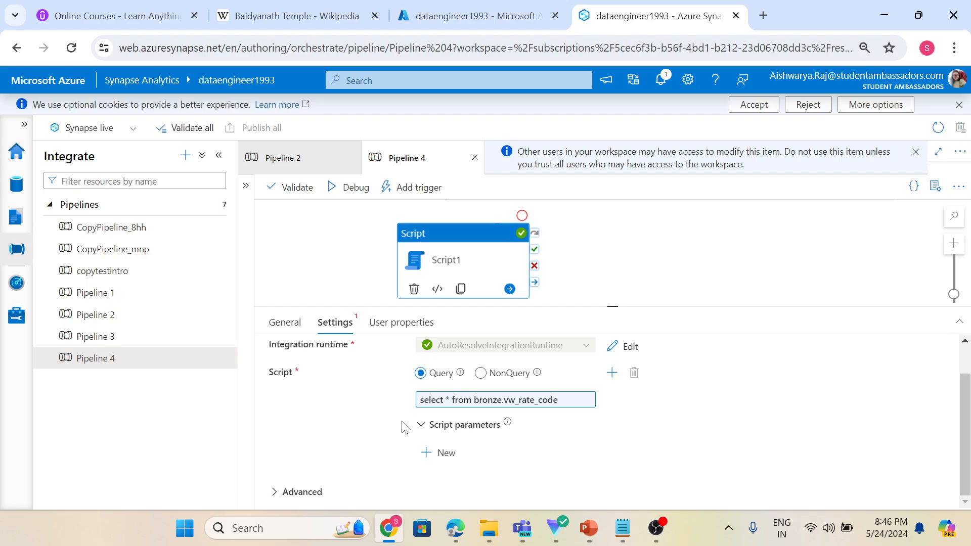
{"action": "left_click", "coordinate": [432, 433]}
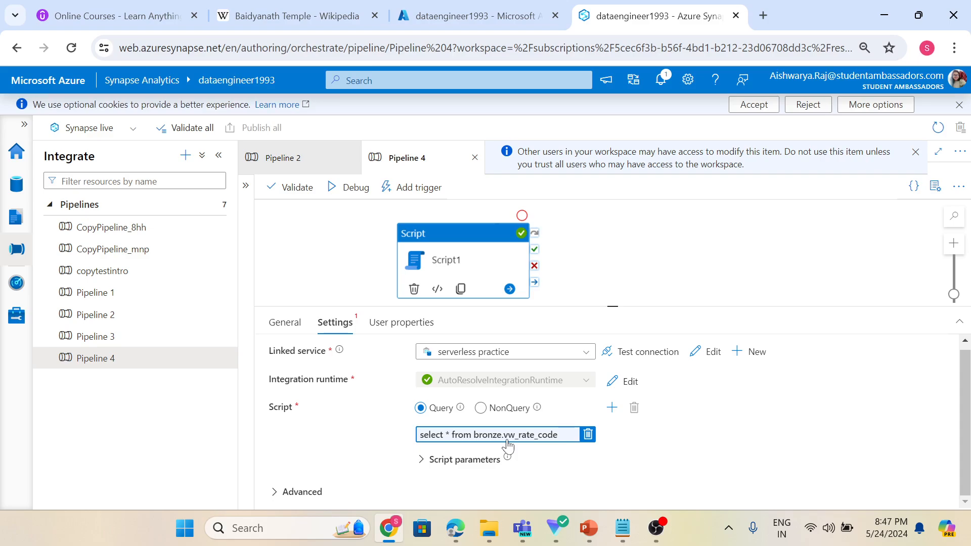
Copy the Script1 query text from the expression builder and close it without changes.
{"action": "left_click", "coordinate": [16, 217]}
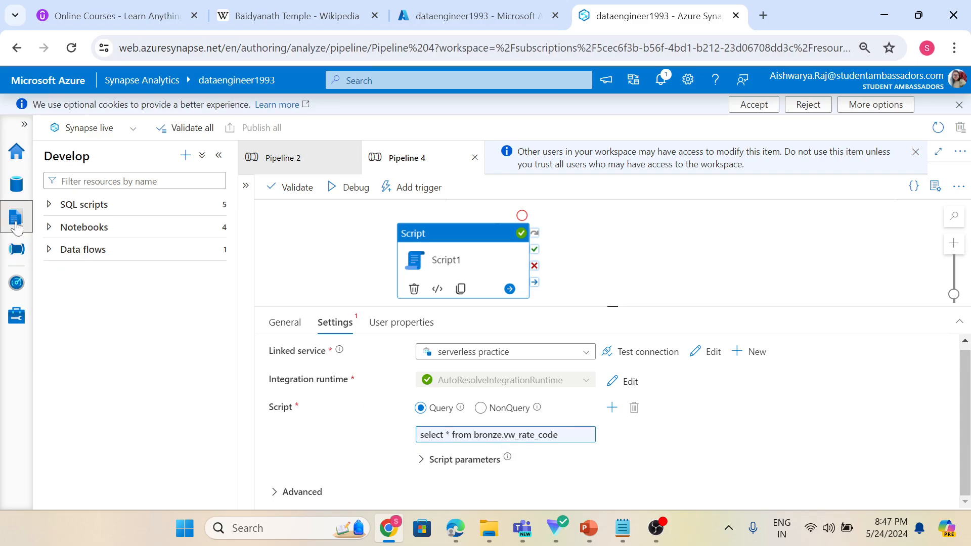
{"action": "left_click", "coordinate": [479, 438]}
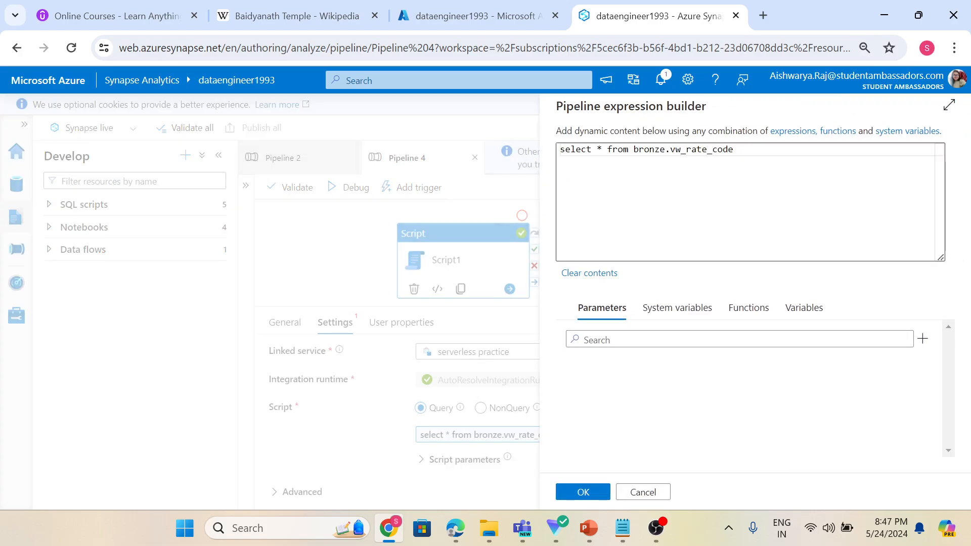
{"action": "left_click", "coordinate": [734, 150]}
{"action": "key", "text": "ctrl+a"}
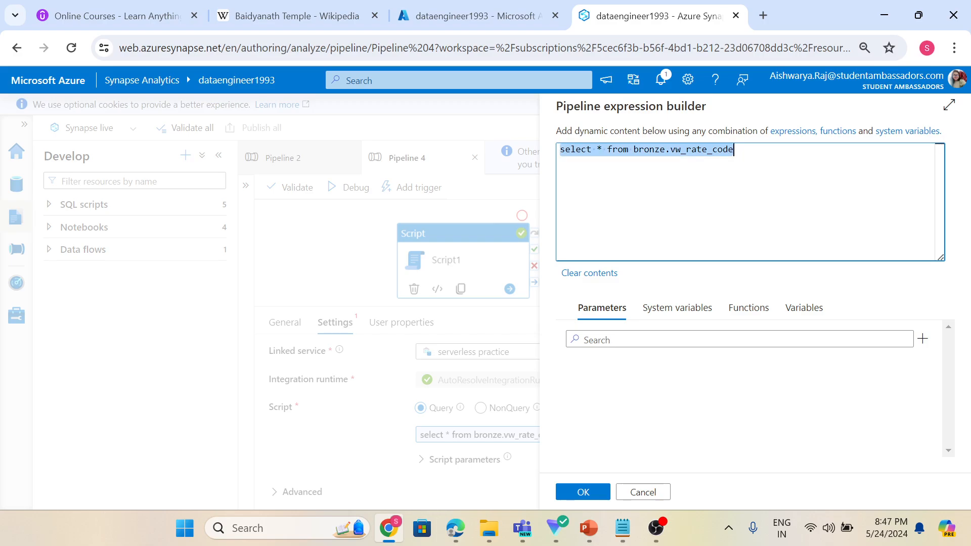
{"action": "left_click", "coordinate": [643, 491]}
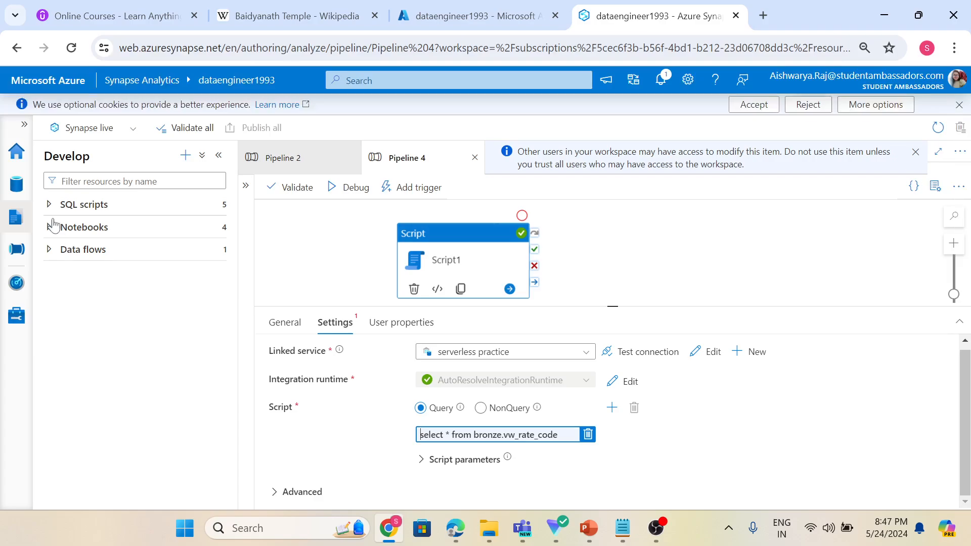
Create a new SQL script in the Develop hub and set its database to nyc_taxi_ldw.
{"action": "left_click", "coordinate": [8, 225]}
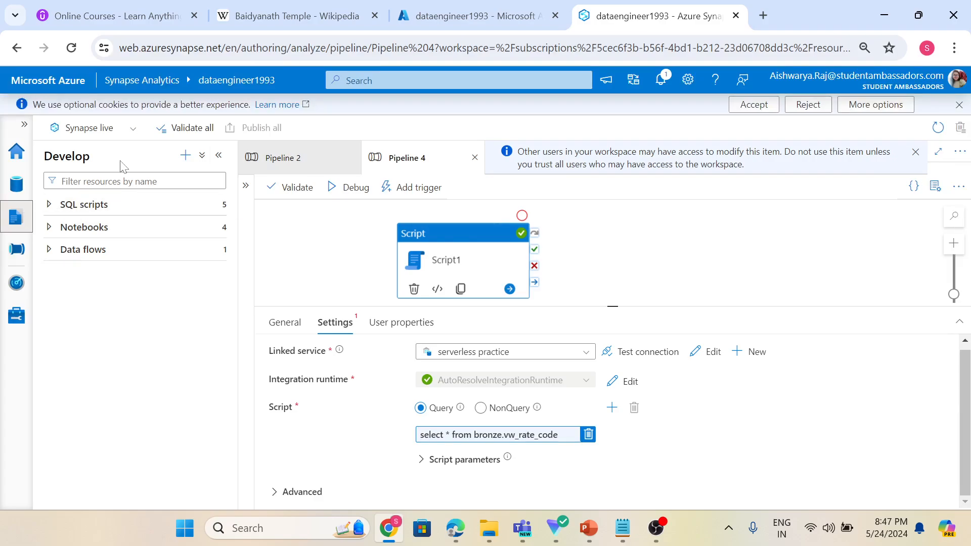
{"action": "left_click", "coordinate": [186, 155]}
{"action": "left_click", "coordinate": [186, 156]}
{"action": "left_click", "coordinate": [186, 157]}
{"action": "left_click", "coordinate": [230, 177]}
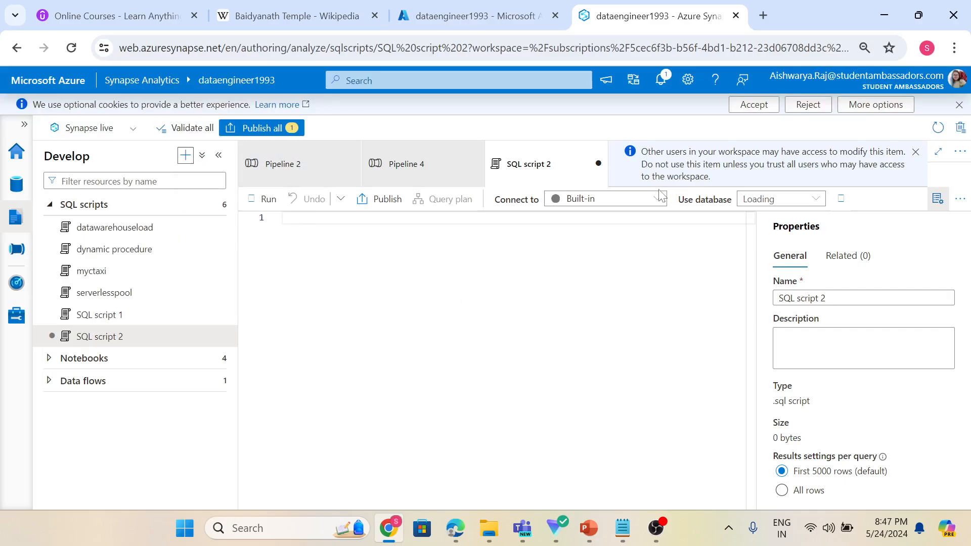
{"action": "left_click", "coordinate": [781, 199]}
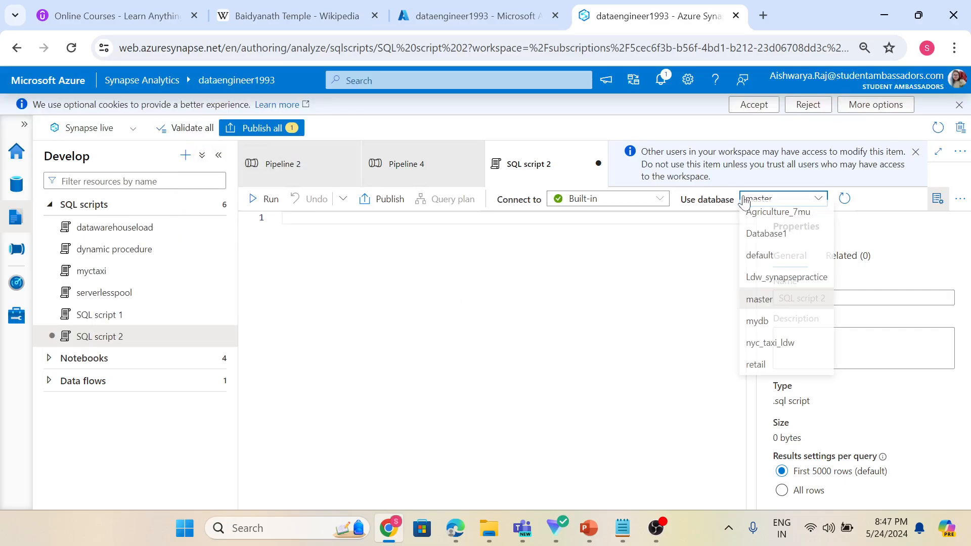
{"action": "left_click", "coordinate": [768, 348]}
{"action": "left_click", "coordinate": [640, 315]}
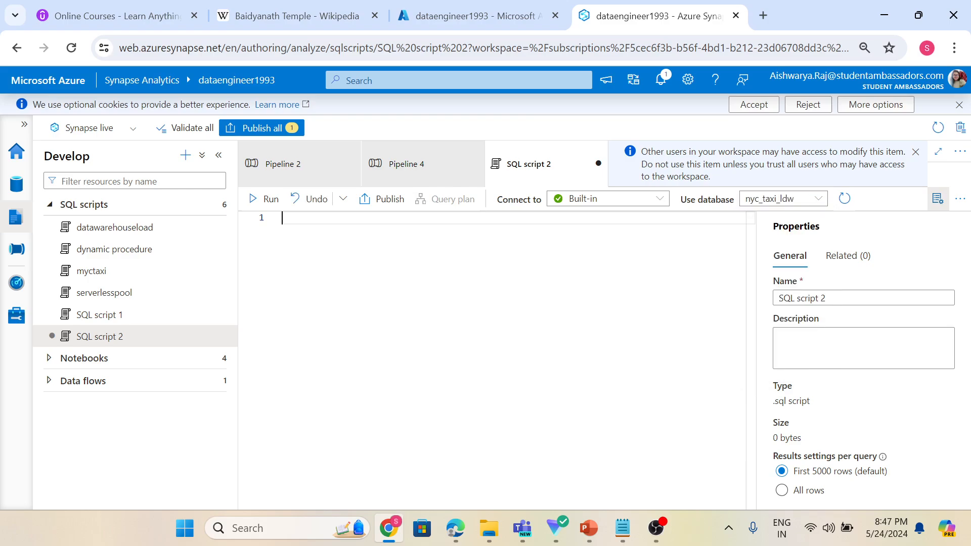
Paste the copied query into the new script, run it, and review the rate code results.
{"action": "type", "text": "select * from bronze.vw_rate_code"}
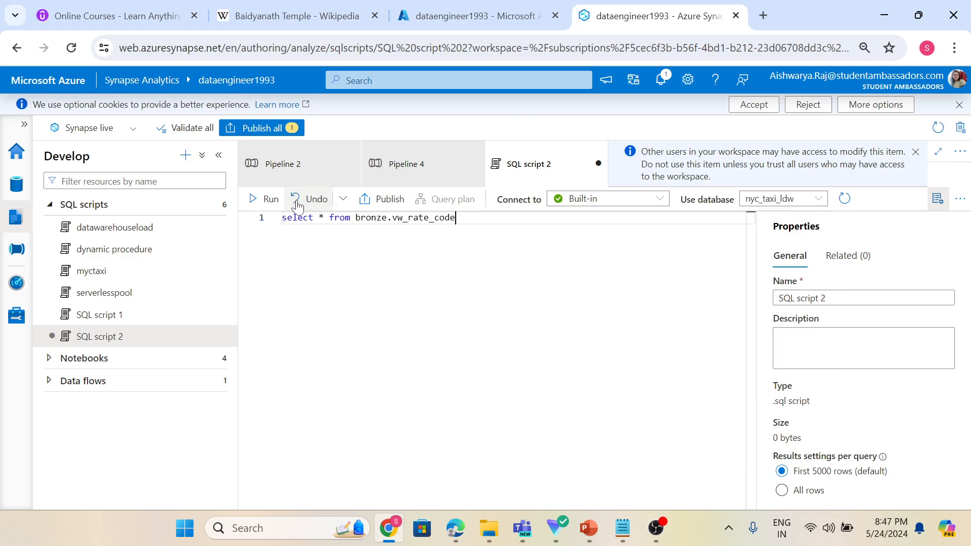
{"action": "left_click", "coordinate": [270, 198]}
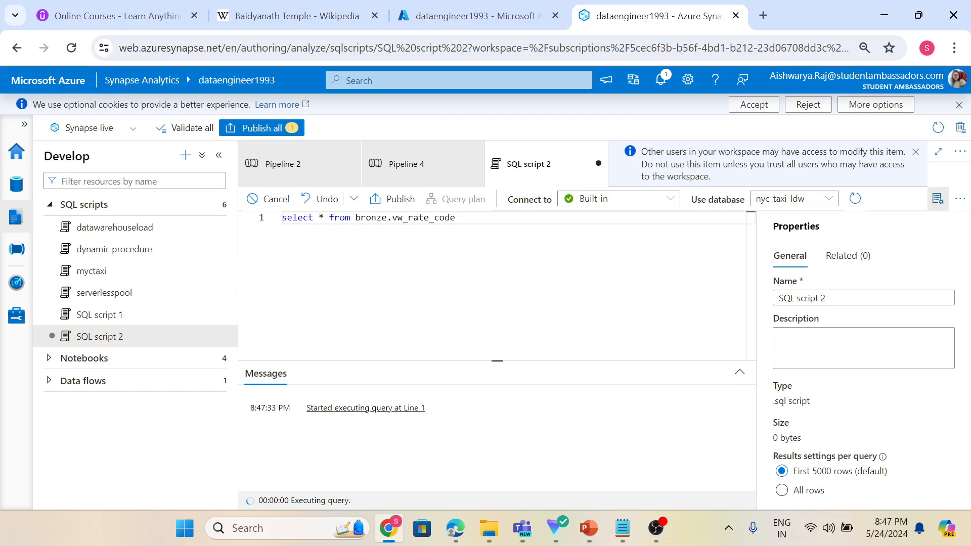
{"action": "left_click_drag", "start_coordinate": [494, 361], "coordinate": [488, 307]}
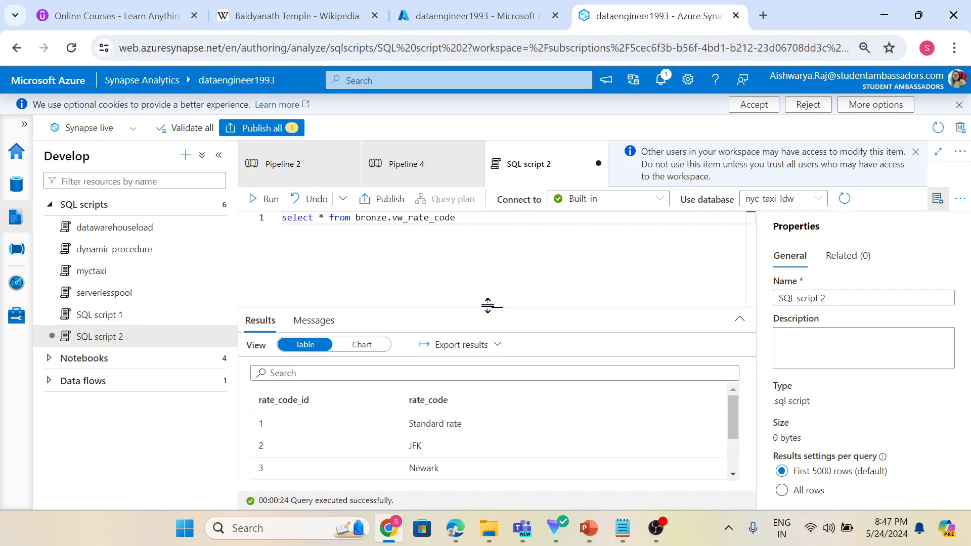
{"action": "left_click_drag", "start_coordinate": [493, 307], "coordinate": [494, 277]}
{"action": "scroll", "coordinate": [461, 414], "scroll_direction": "down", "scroll_amount": 2}
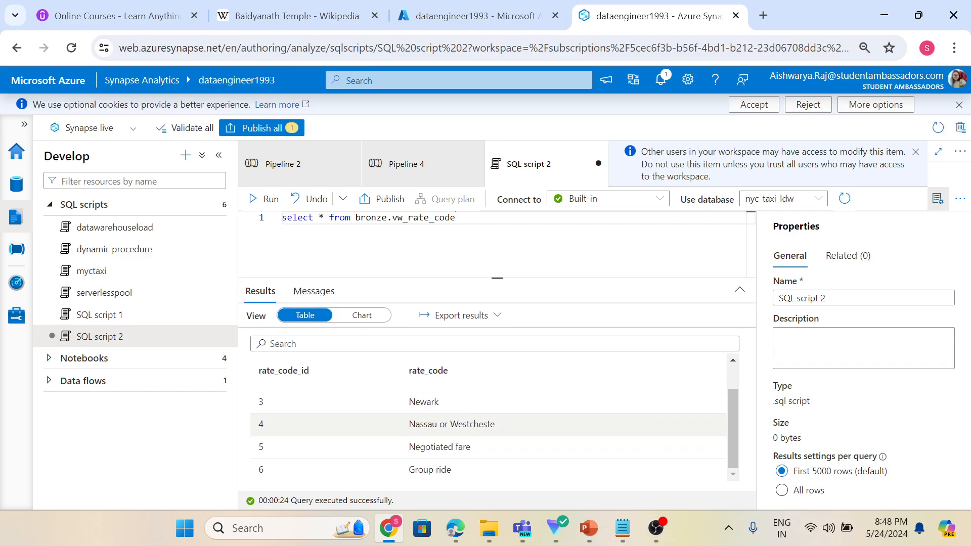
{"action": "scroll", "coordinate": [426, 465], "scroll_direction": "up", "scroll_amount": 1}
{"action": "scroll", "coordinate": [426, 465], "scroll_direction": "up", "scroll_amount": 1}
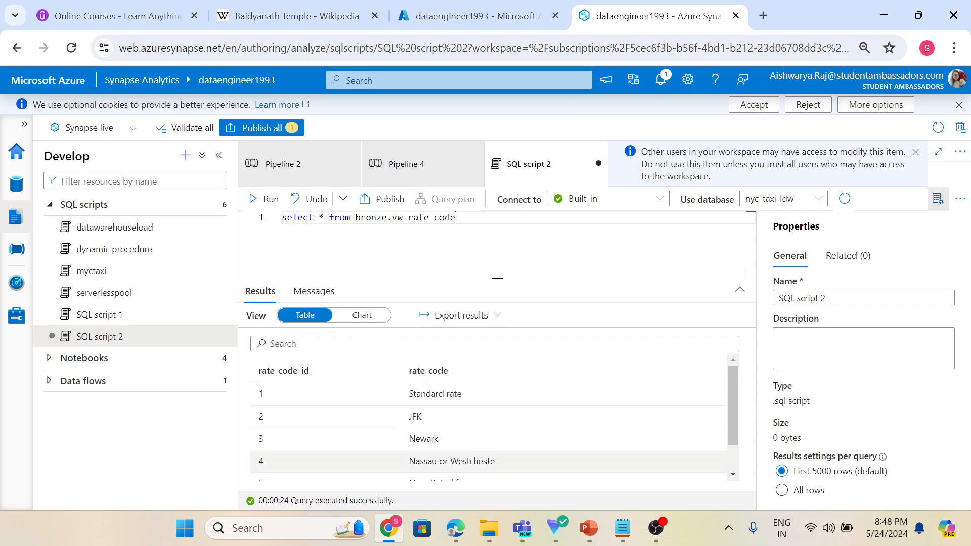
{"action": "scroll", "coordinate": [314, 429], "scroll_direction": "down", "scroll_amount": 2}
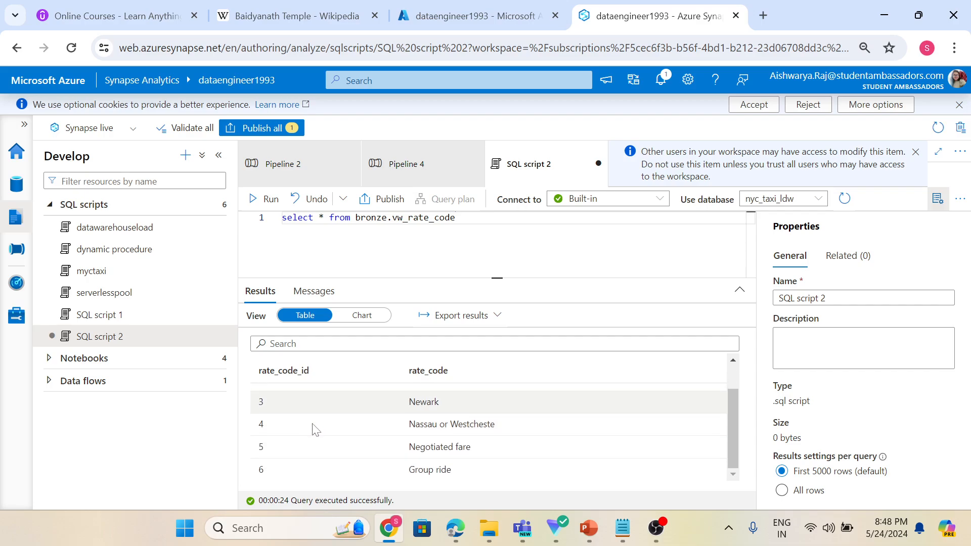
{"action": "scroll", "coordinate": [314, 429], "scroll_direction": "up", "scroll_amount": 2}
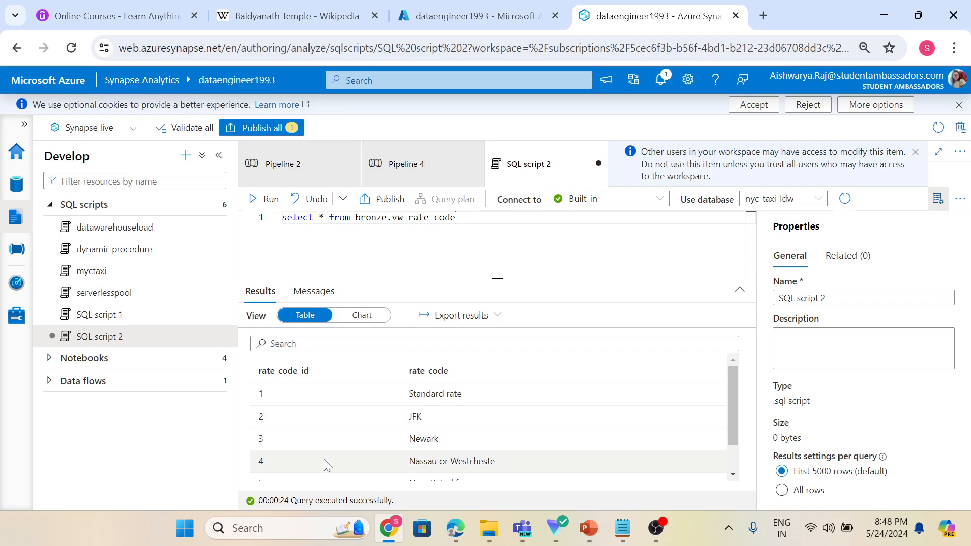
{"action": "scroll", "coordinate": [354, 452], "scroll_direction": "down", "scroll_amount": 2}
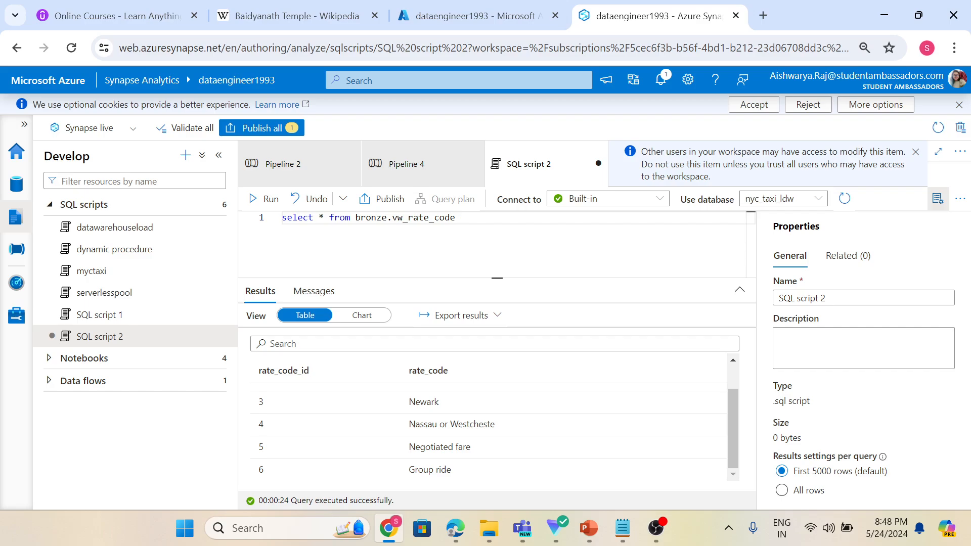
Add the filter where rate_code_id>4 on a second line and rerun the query.
{"action": "key", "text": "Return"}
{"action": "type", "text": "wh"}
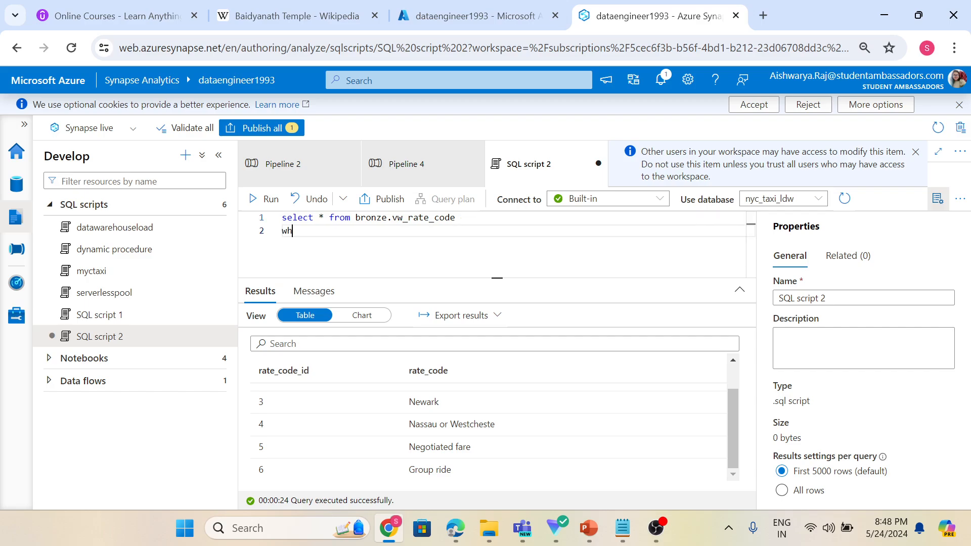
{"action": "type", "text": "ere rate_code_id>4"}
{"action": "left_click", "coordinate": [268, 200]}
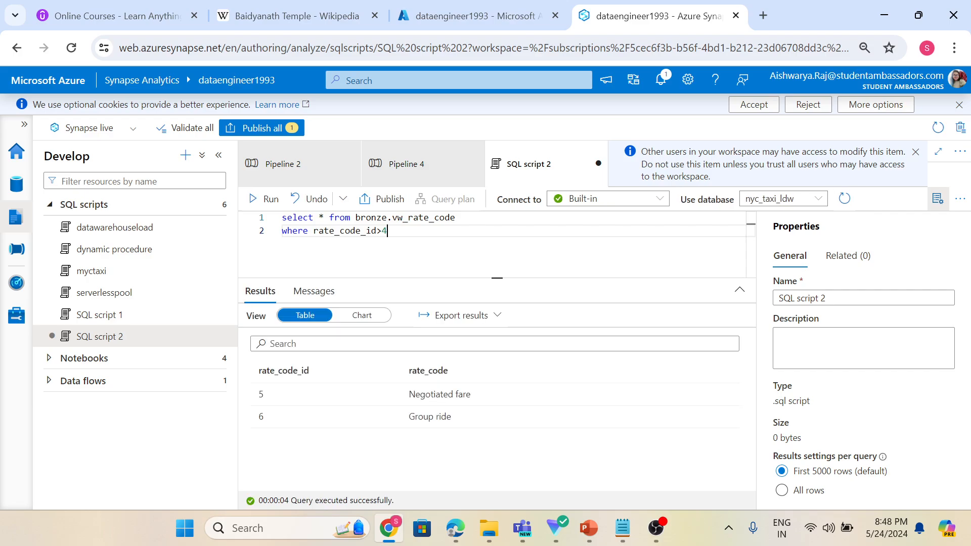
Switch back to Pipeline 4 and open the Script1 query in the expression builder.
{"action": "left_click_drag", "start_coordinate": [388, 232], "coordinate": [284, 231]}
{"action": "left_click", "coordinate": [323, 247]}
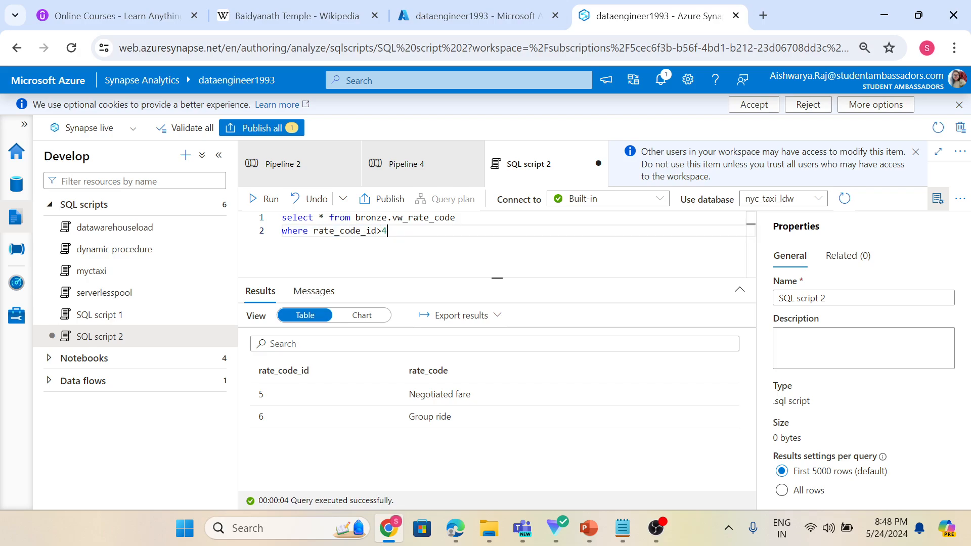
{"action": "left_click", "coordinate": [422, 167]}
{"action": "left_click", "coordinate": [487, 435]}
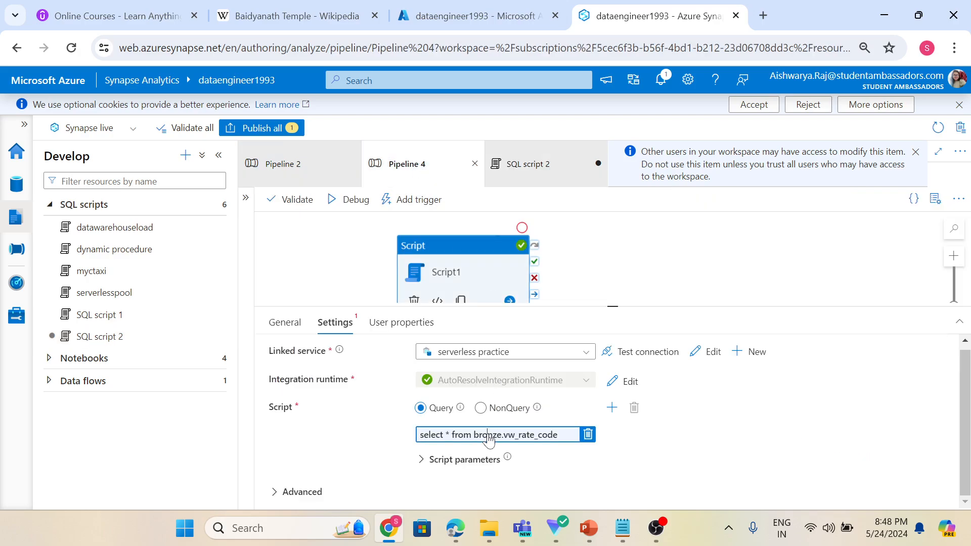
{"action": "key", "text": "alt+shift+d"}
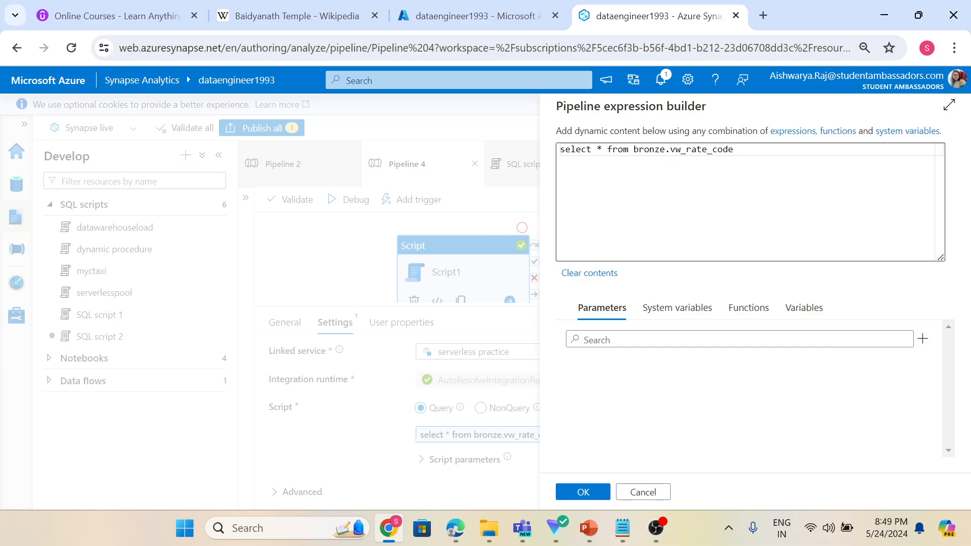
{"action": "left_click", "coordinate": [734, 150]}
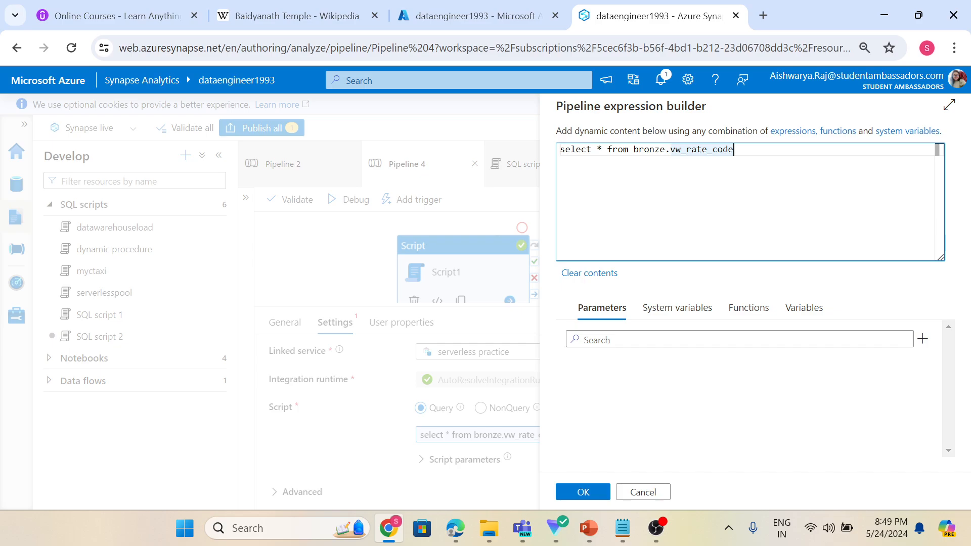
{"action": "key", "text": "Return"}
{"action": "type", "text": "w"}
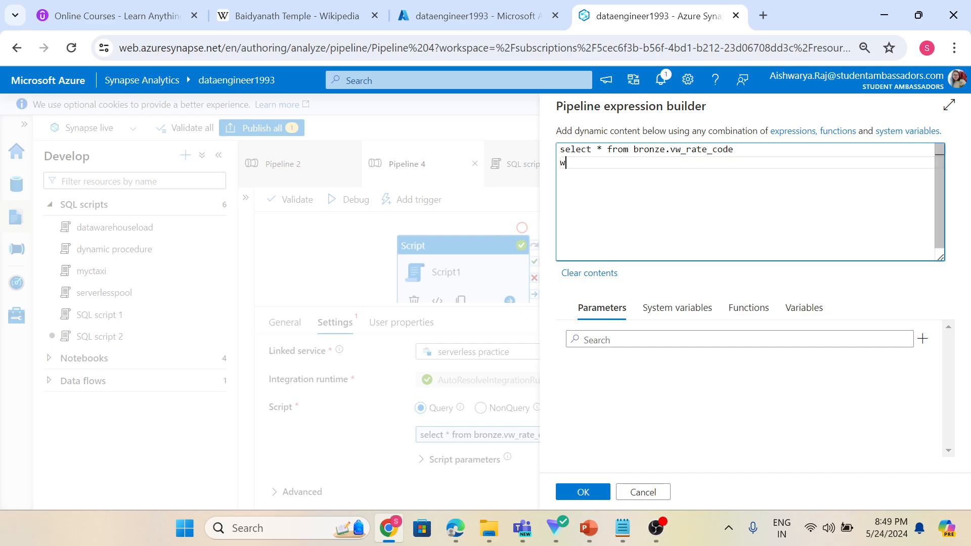
{"action": "type", "text": "here"}
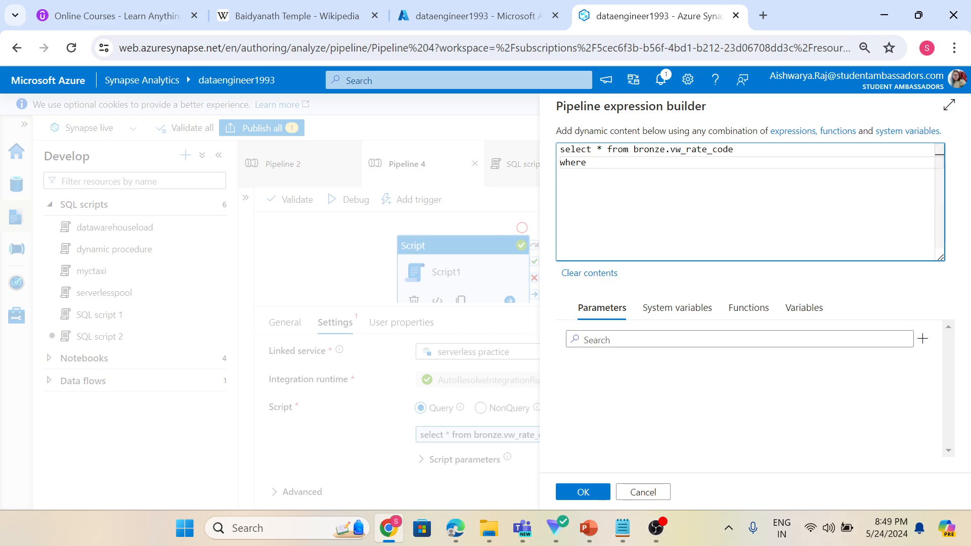
{"action": "key", "text": "BackSpace"}
{"action": "key", "text": "BackSpace"}
{"action": "key", "text": "BackSpace"}
{"action": "key", "text": "BackSpace"}
{"action": "key", "text": "BackSpace"}
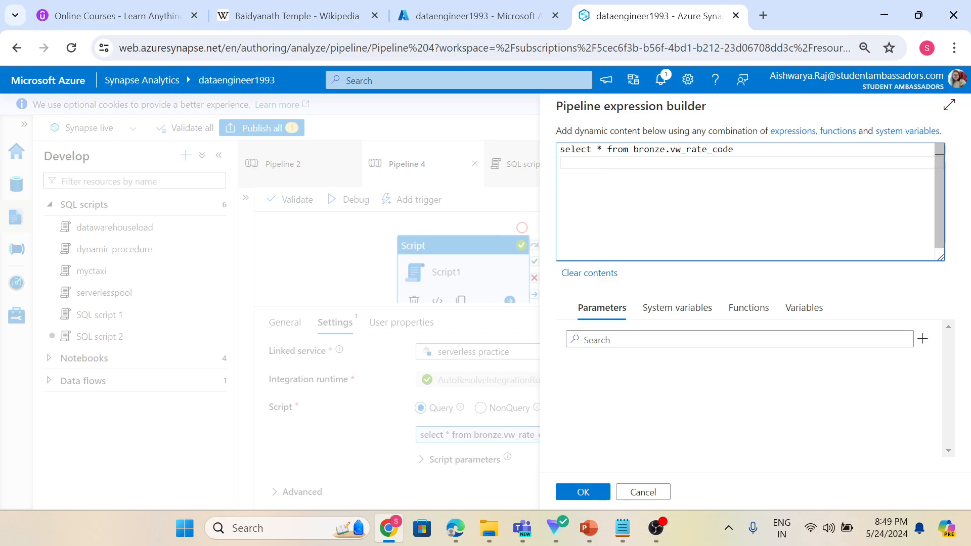
{"action": "left_click", "coordinate": [581, 491]}
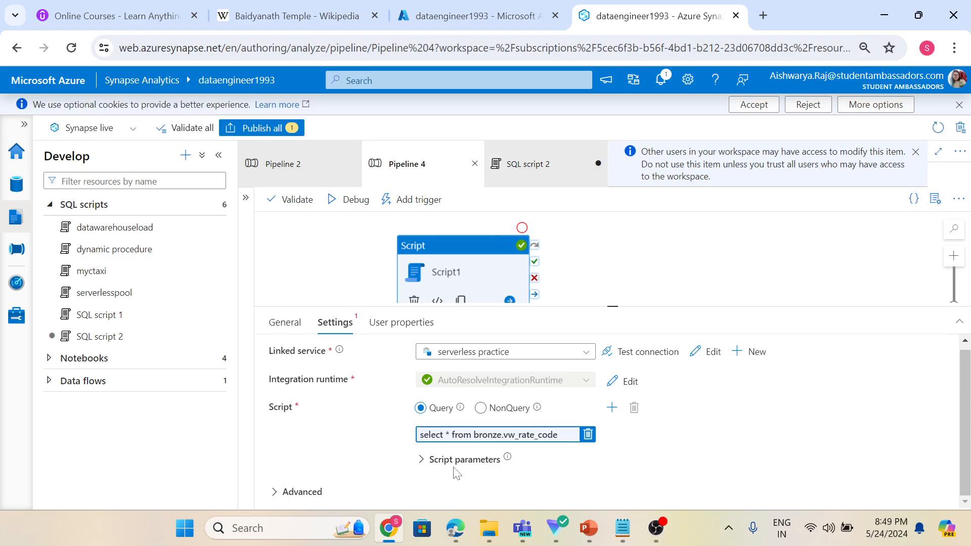
Add a new script parameter named rate_code with type Int16 to the Script1 activity.
{"action": "left_click", "coordinate": [429, 460]}
{"action": "scroll", "coordinate": [425, 456], "scroll_direction": "down", "scroll_amount": 1}
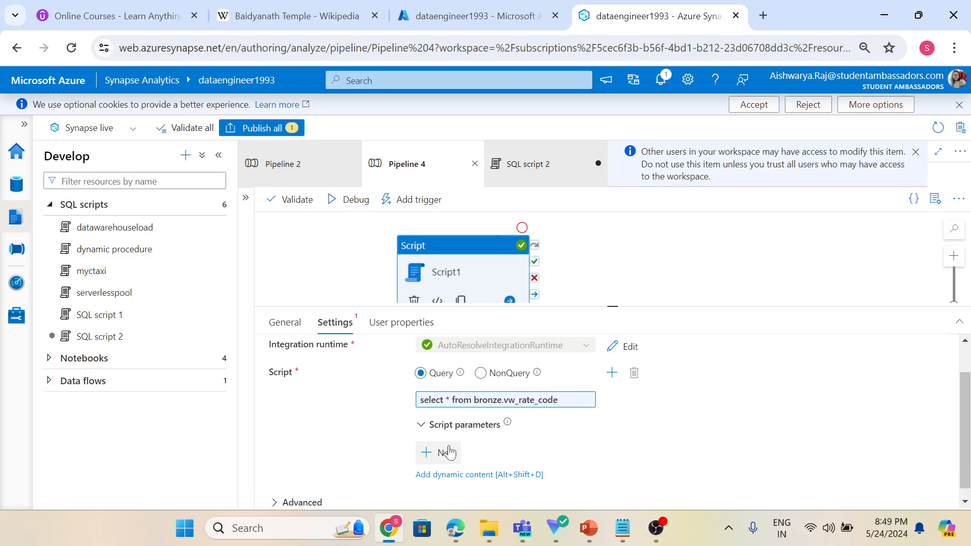
{"action": "left_click", "coordinate": [439, 453]}
{"action": "scroll", "coordinate": [441, 430], "scroll_direction": "down", "scroll_amount": 1}
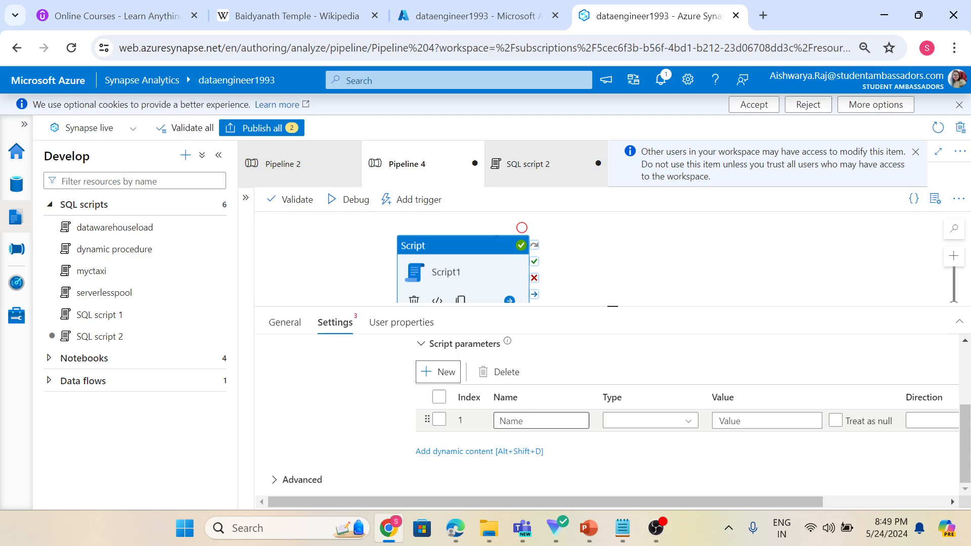
{"action": "left_click", "coordinate": [526, 422]}
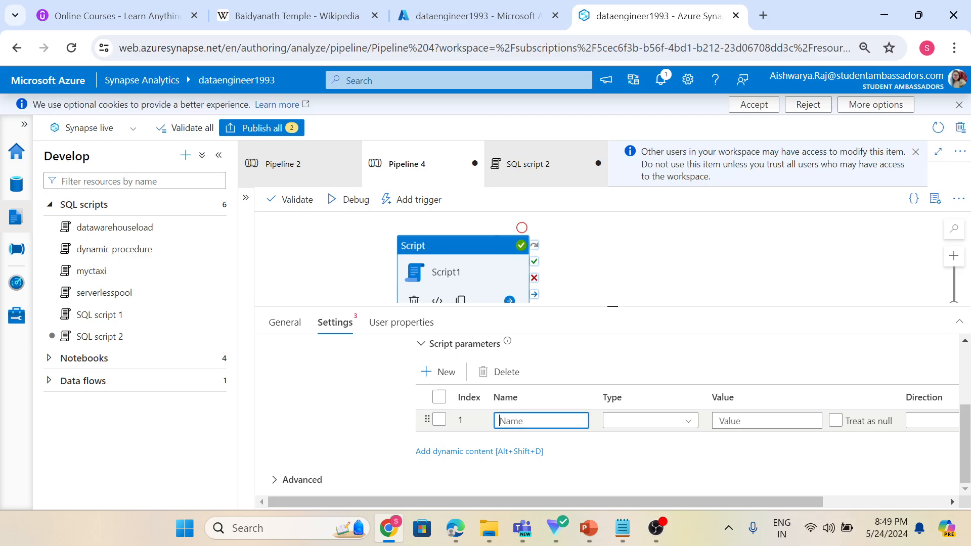
{"action": "type", "text": "rate_code"}
{"action": "left_click", "coordinate": [613, 424]}
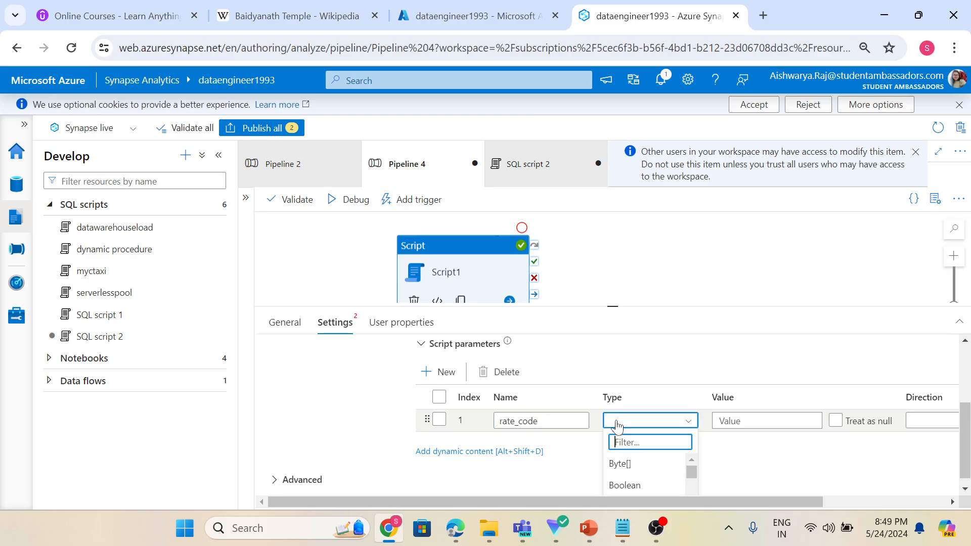
{"action": "scroll", "coordinate": [645, 473], "scroll_direction": "down", "scroll_amount": 3}
{"action": "scroll", "coordinate": [645, 478], "scroll_direction": "down", "scroll_amount": 2}
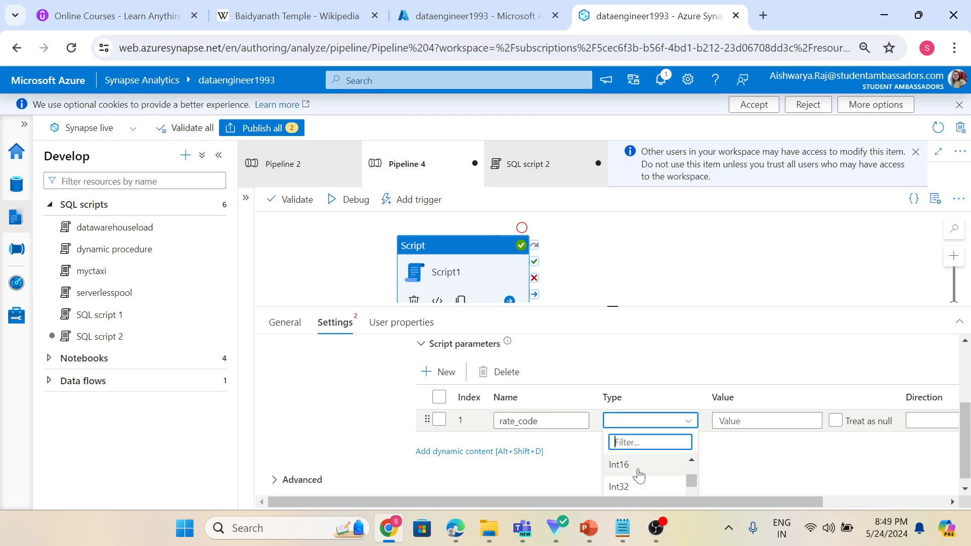
{"action": "left_click", "coordinate": [640, 476]}
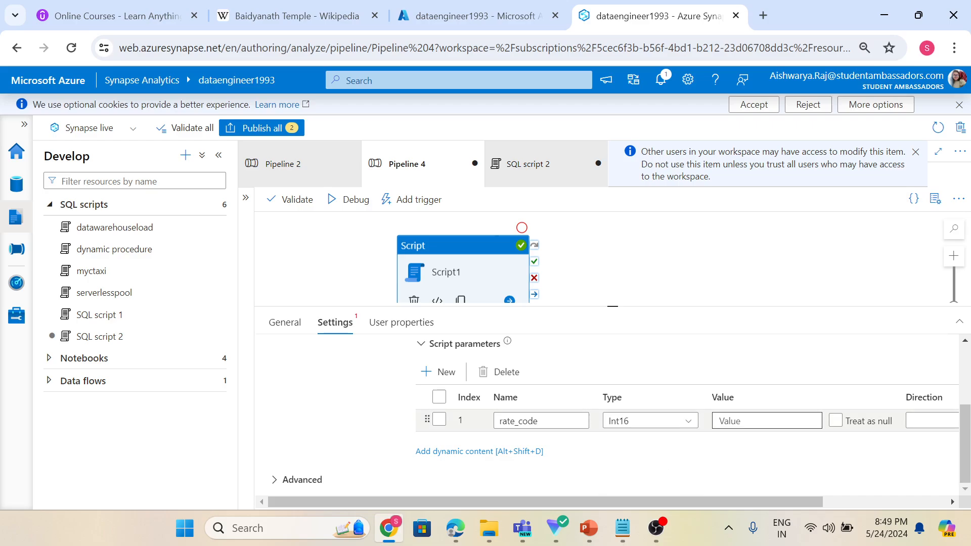
Set the rate_code parameter's value to 4 and its direction to Input.
{"action": "left_click", "coordinate": [719, 421]}
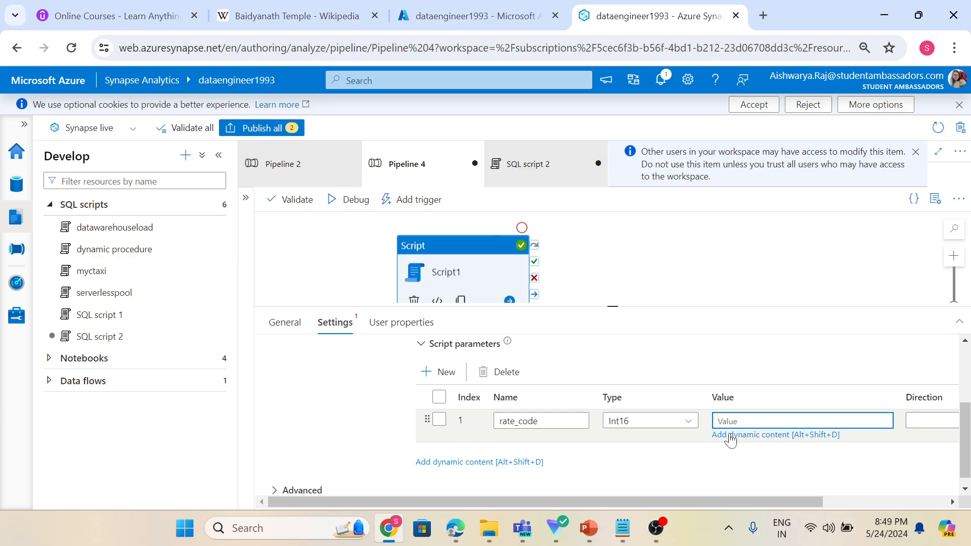
{"action": "type", "text": "4"}
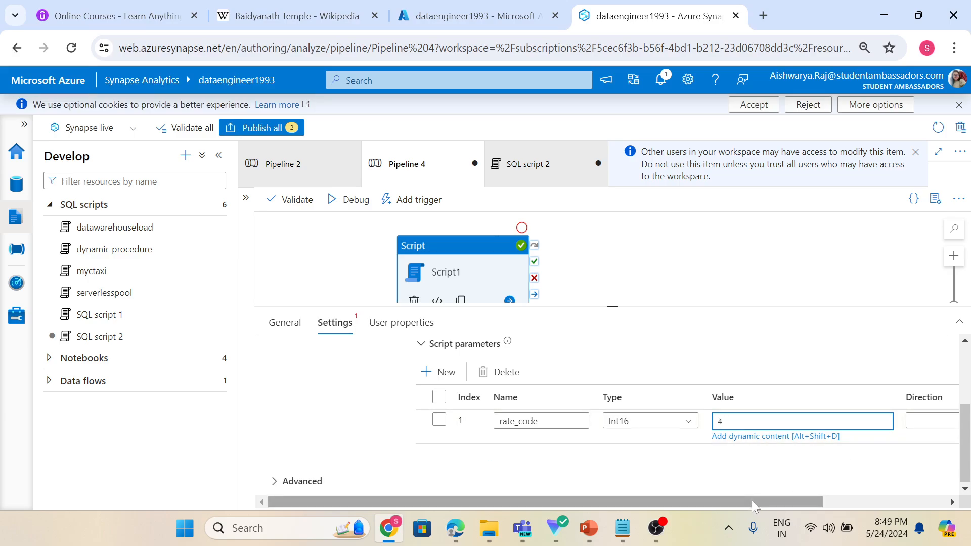
{"action": "left_click_drag", "start_coordinate": [751, 499], "coordinate": [794, 509]}
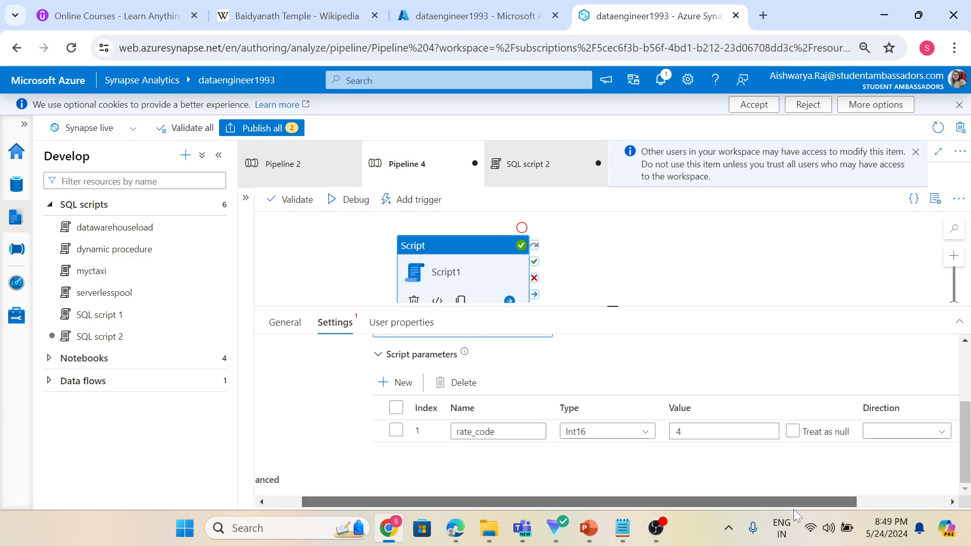
{"action": "left_click", "coordinate": [893, 438]}
{"action": "left_click", "coordinate": [869, 452]}
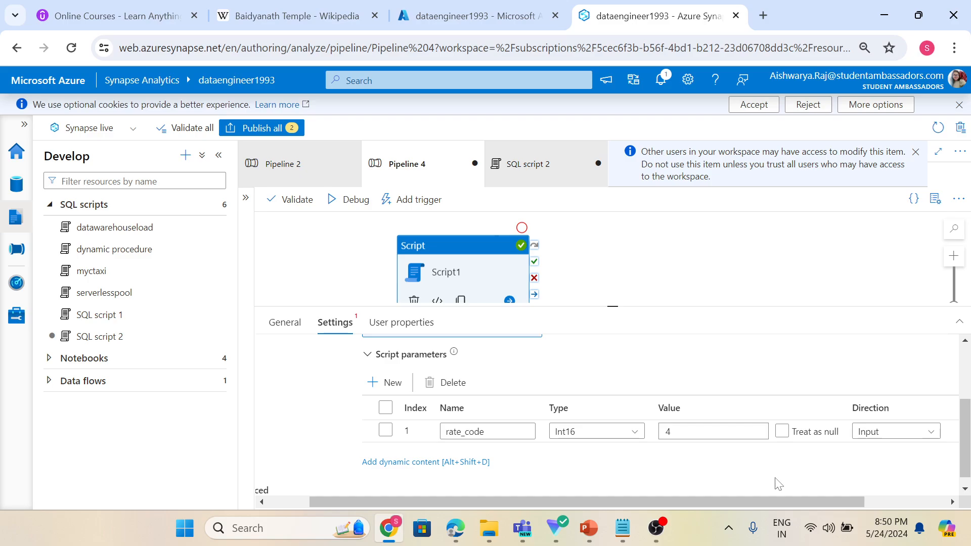
{"action": "scroll", "coordinate": [330, 428], "scroll_direction": "up", "scroll_amount": 3}
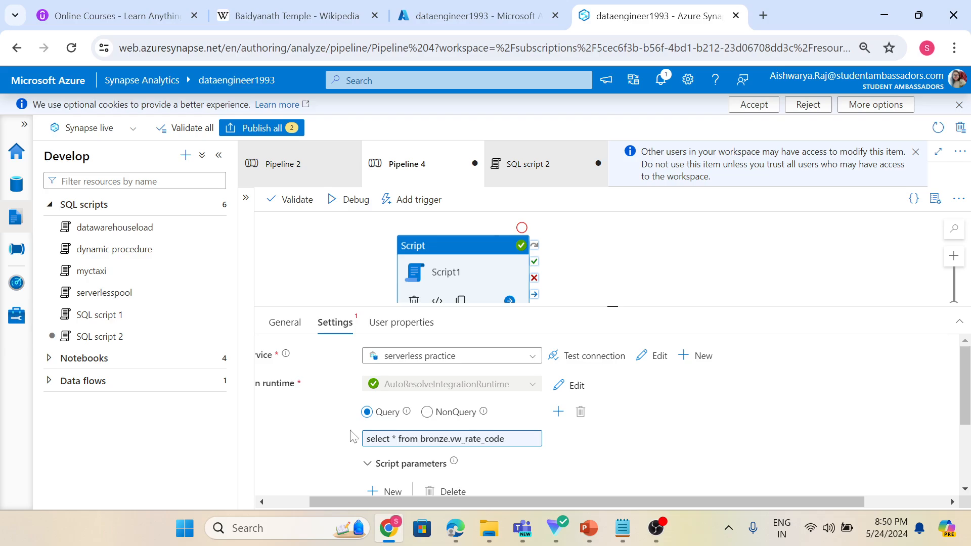
{"action": "left_click", "coordinate": [398, 440]}
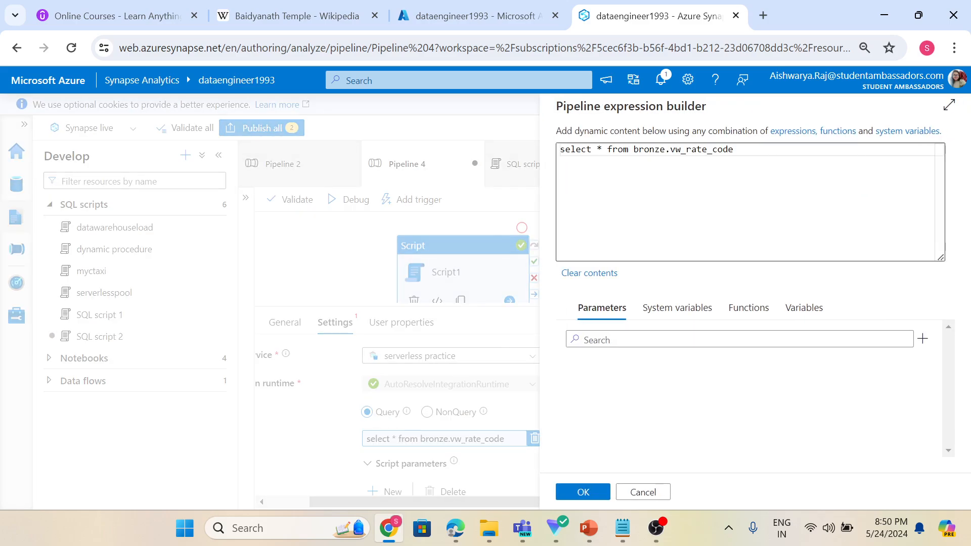
{"action": "key", "text": "Return"}
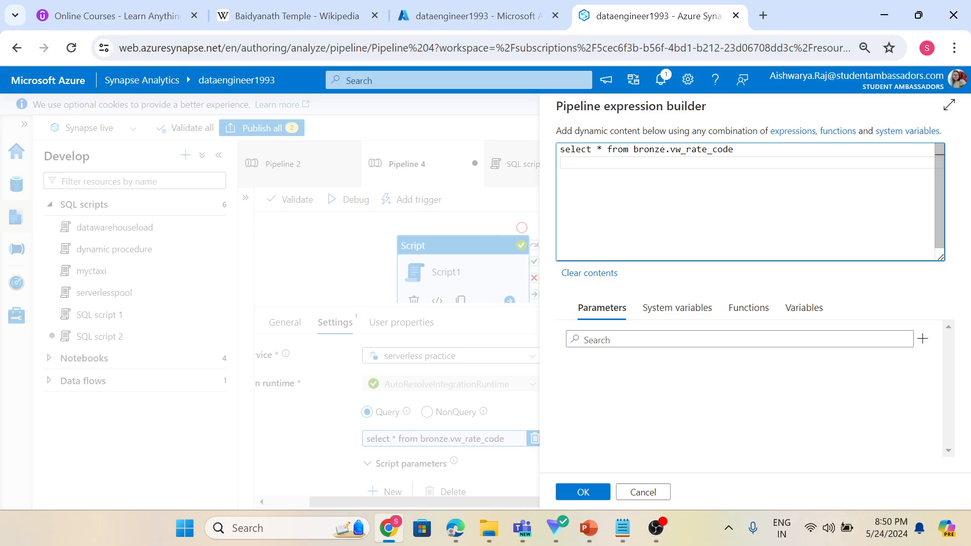
{"action": "type", "text": "where rate_code_id"}
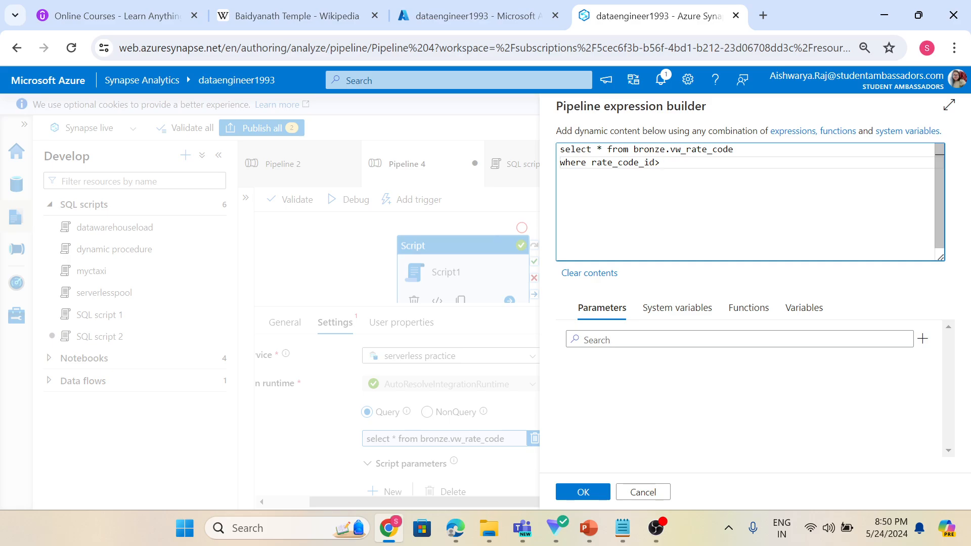
{"action": "type", "text": ">@"}
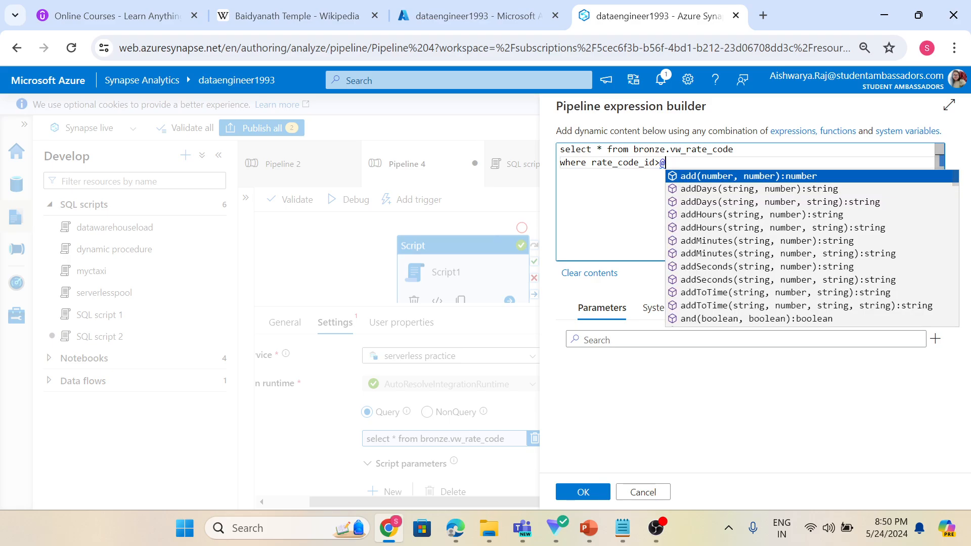
{"action": "type", "text": "rate"}
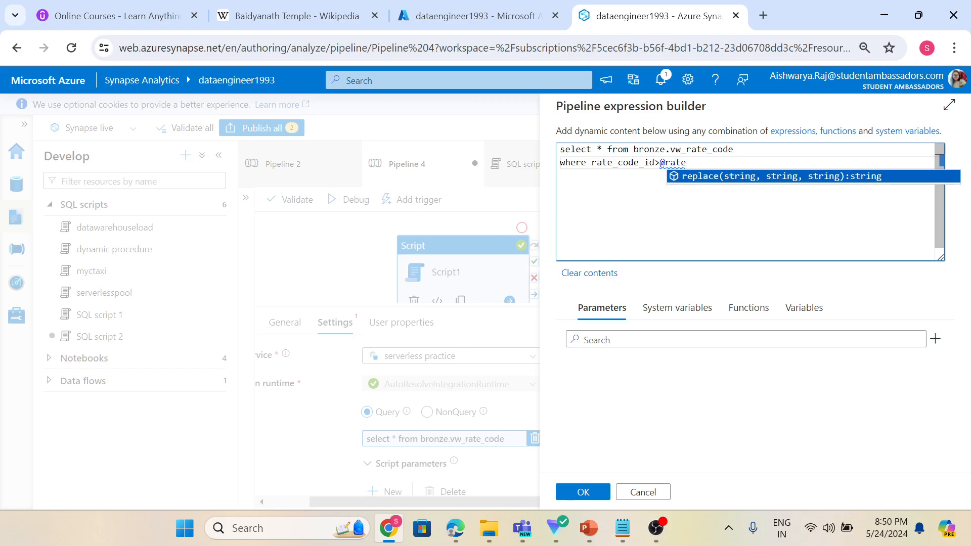
{"action": "type", "text": "_code"}
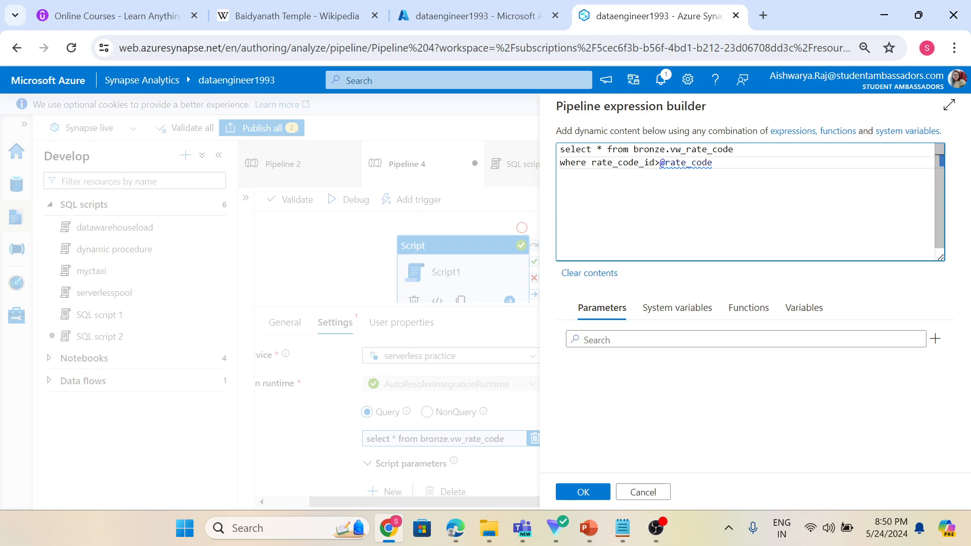
{"action": "left_click", "coordinate": [582, 492]}
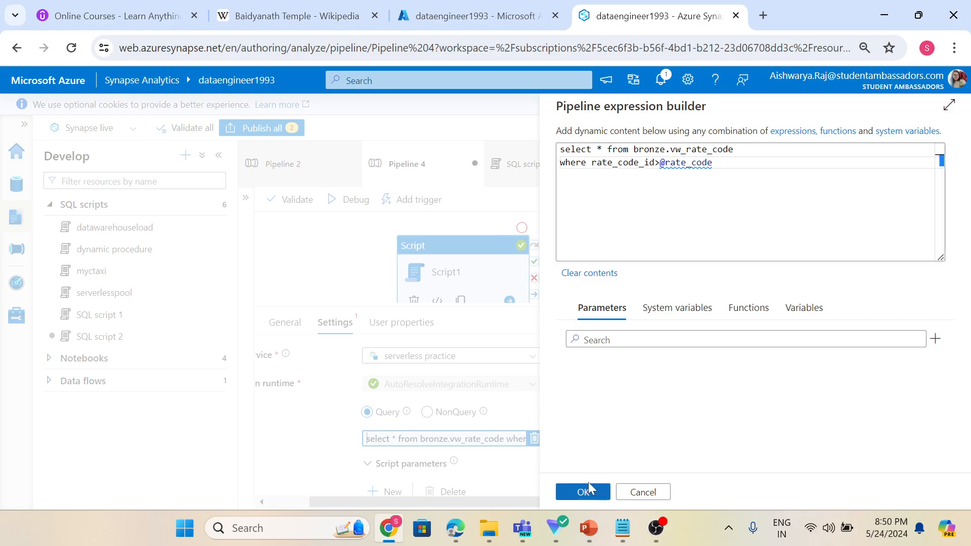
Debug the pipeline and refresh the run status in the output panel.
{"action": "scroll", "coordinate": [304, 453], "scroll_direction": "down", "scroll_amount": 2}
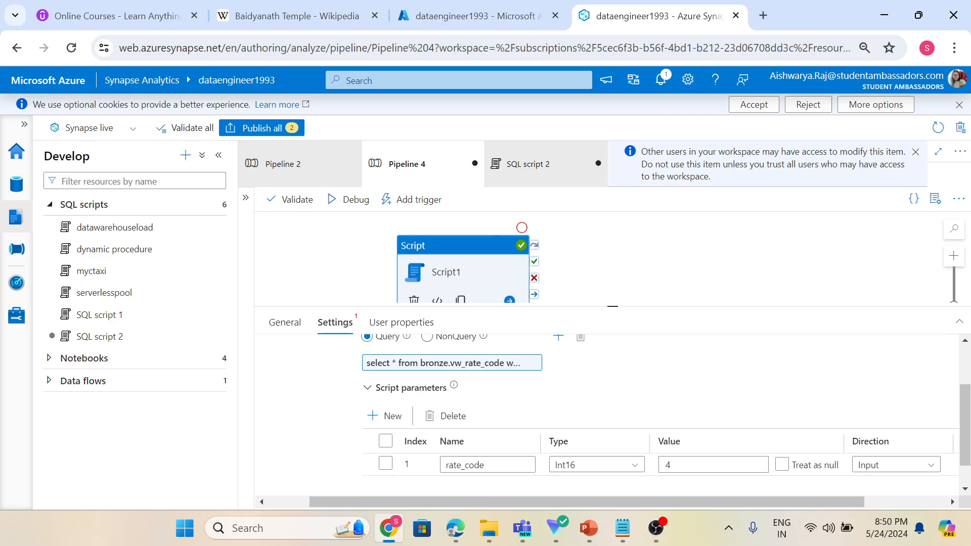
{"action": "left_click", "coordinate": [667, 464]}
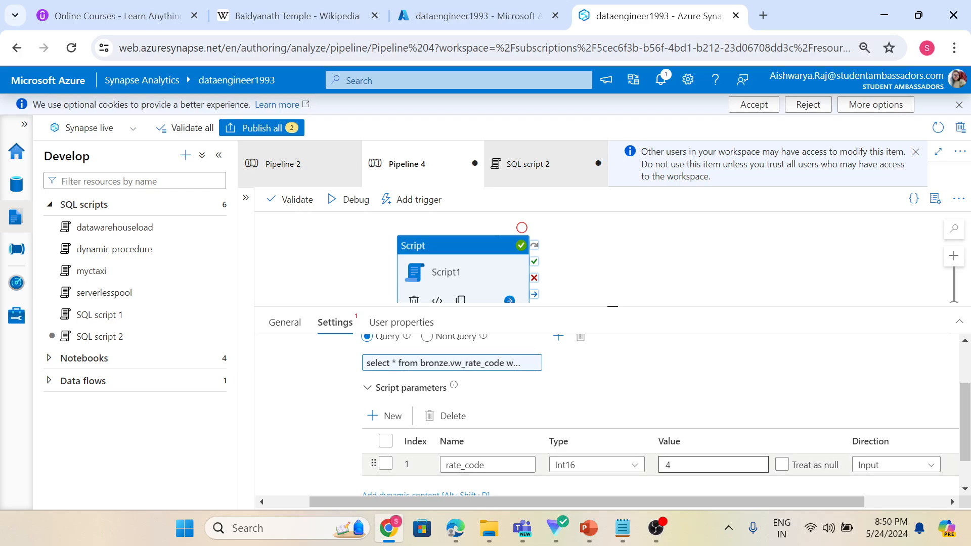
{"action": "scroll", "coordinate": [673, 445], "scroll_direction": "down", "scroll_amount": 1}
{"action": "left_click", "coordinate": [672, 425]}
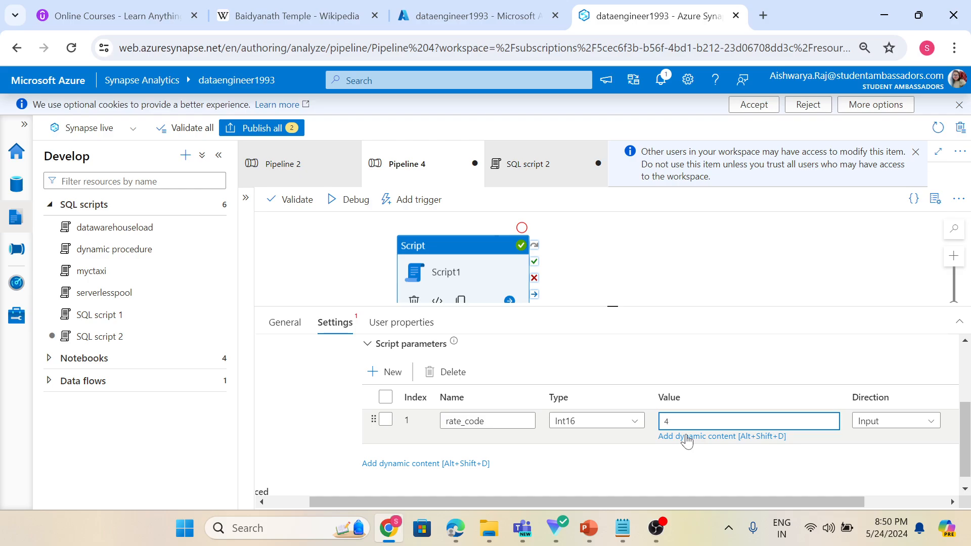
{"action": "left_click", "coordinate": [337, 396]}
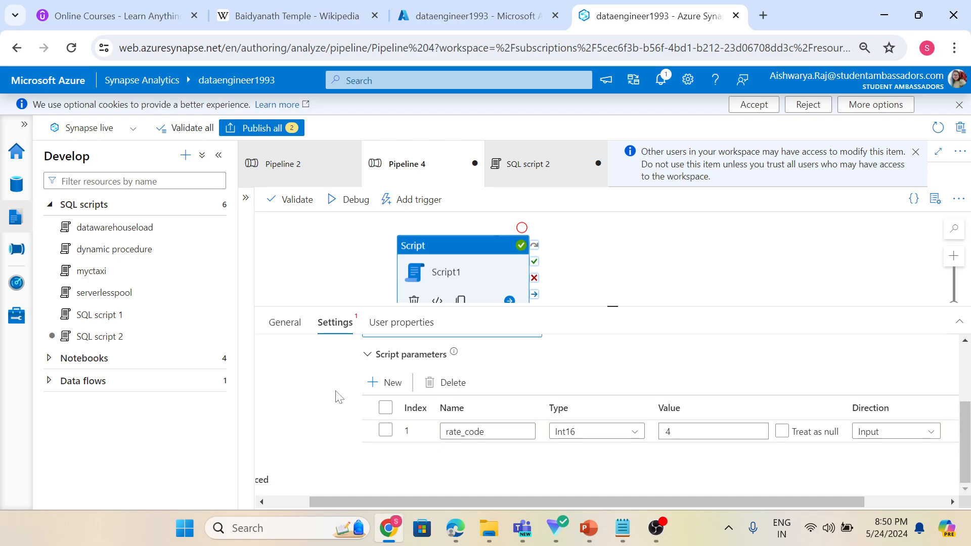
{"action": "scroll", "coordinate": [337, 396], "scroll_direction": "up", "scroll_amount": 2}
{"action": "left_click", "coordinate": [334, 199]}
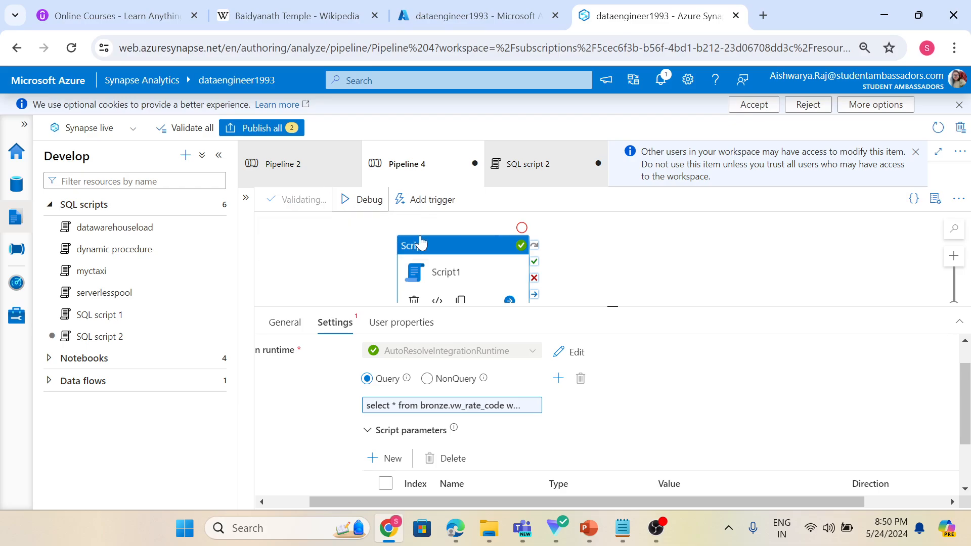
{"action": "left_click", "coordinate": [616, 282]}
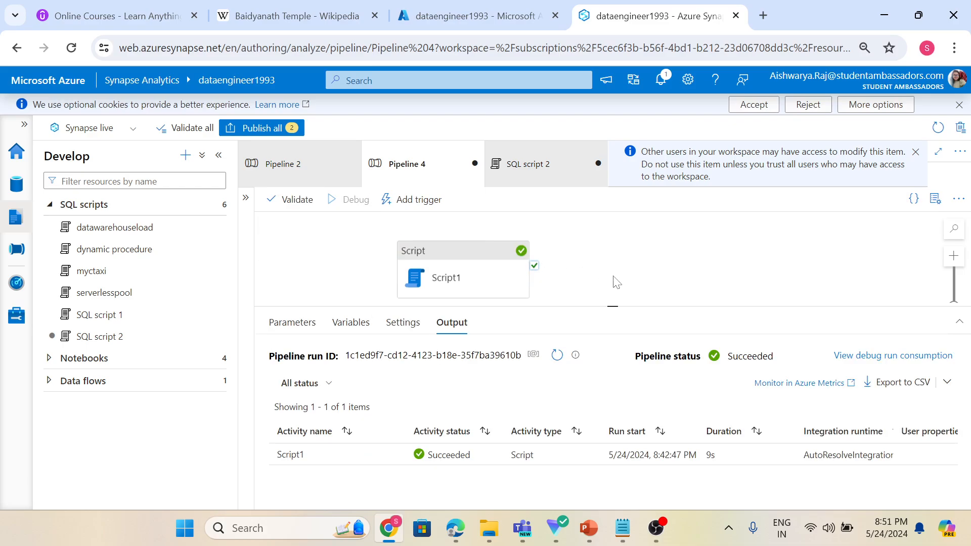
{"action": "left_click", "coordinate": [556, 356]}
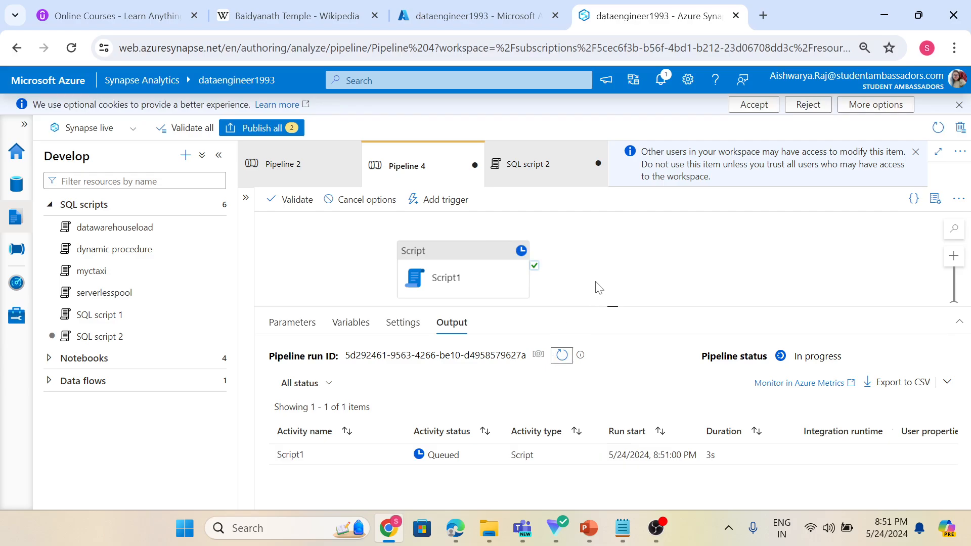
{"action": "left_click_drag", "start_coordinate": [597, 307], "coordinate": [596, 281]}
{"action": "left_click", "coordinate": [562, 330]}
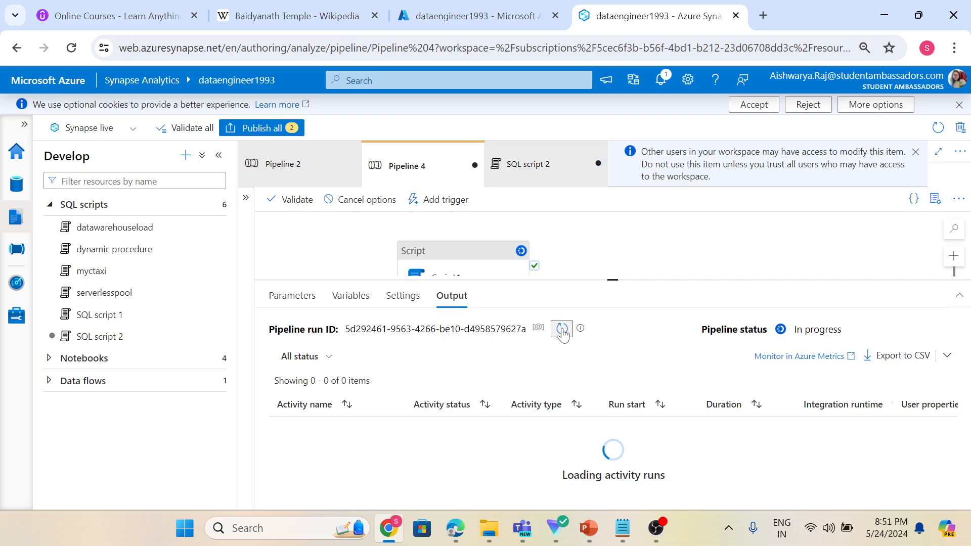
{"action": "left_click", "coordinate": [562, 330]}
{"action": "left_click", "coordinate": [562, 330]}
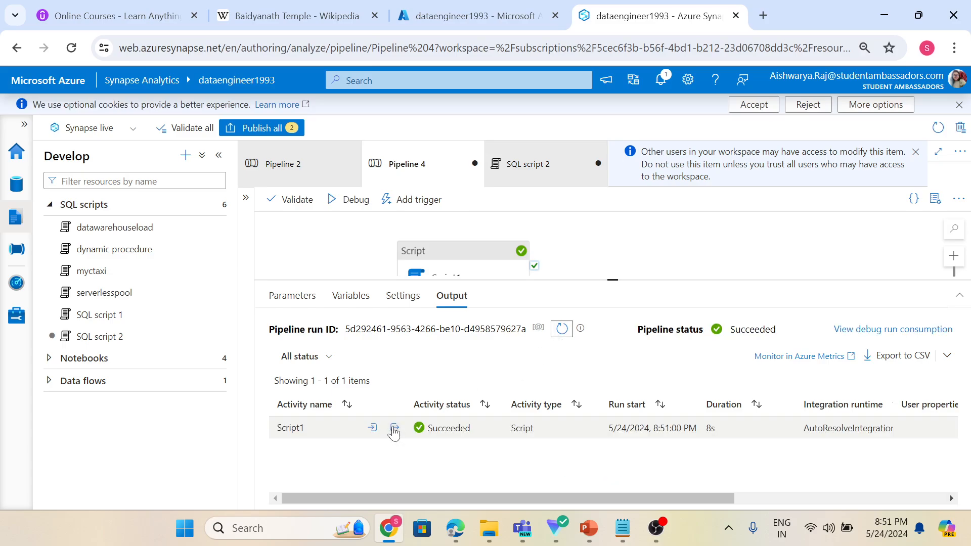
Open Script1's activity output and review the returned rate code rows.
{"action": "left_click", "coordinate": [394, 430]}
{"action": "scroll", "coordinate": [385, 334], "scroll_direction": "down", "scroll_amount": 4}
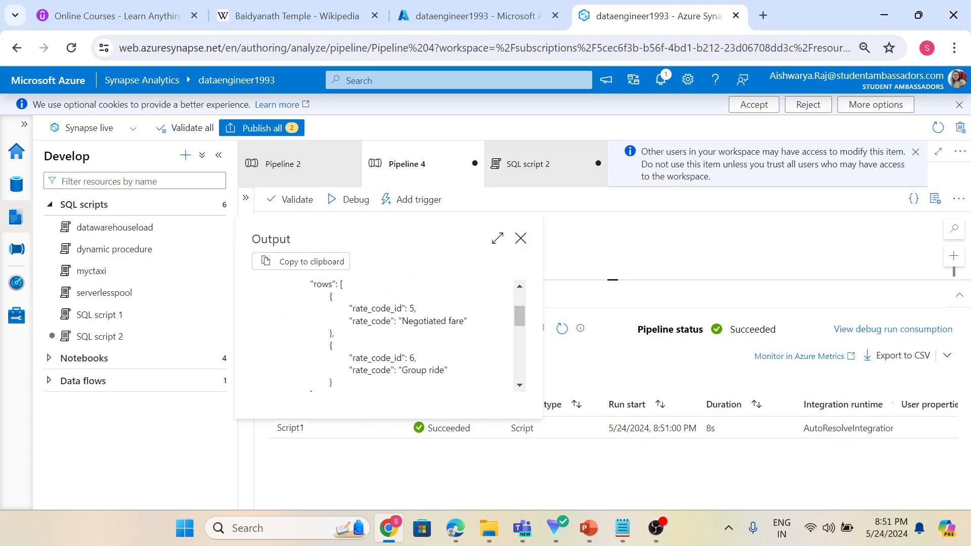
{"action": "scroll", "coordinate": [428, 364], "scroll_direction": "down", "scroll_amount": 2}
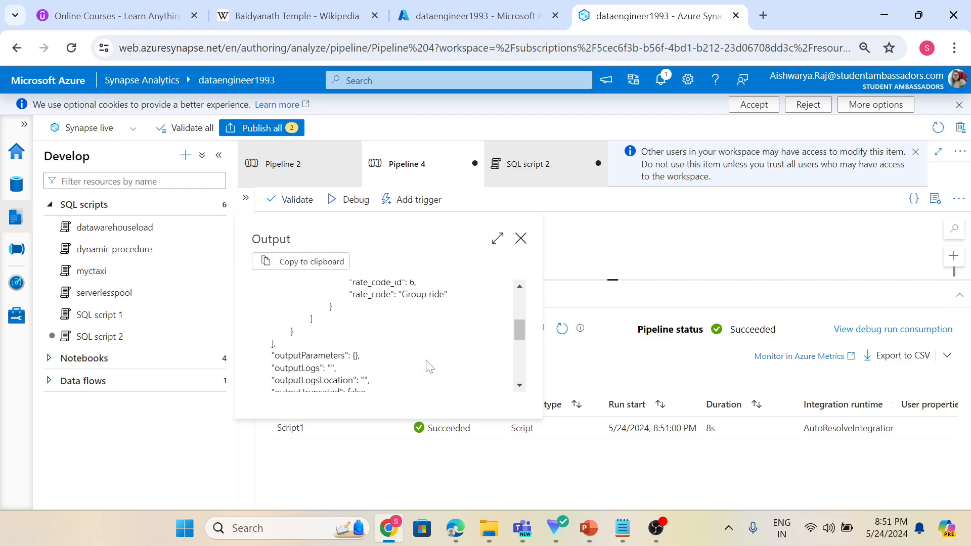
{"action": "scroll", "coordinate": [430, 366], "scroll_direction": "down", "scroll_amount": 2}
{"action": "scroll", "coordinate": [430, 365], "scroll_direction": "up", "scroll_amount": 4}
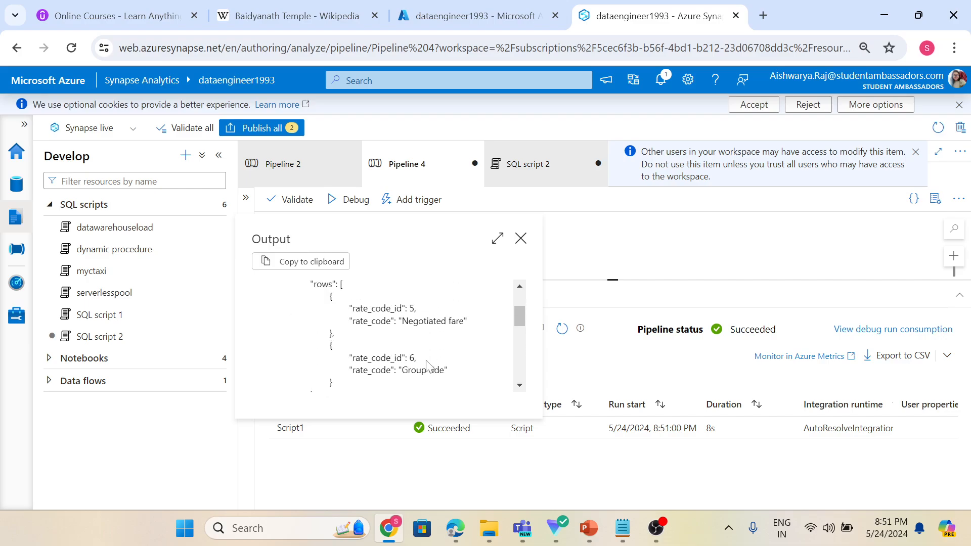
{"action": "scroll", "coordinate": [428, 347], "scroll_direction": "up", "scroll_amount": 2}
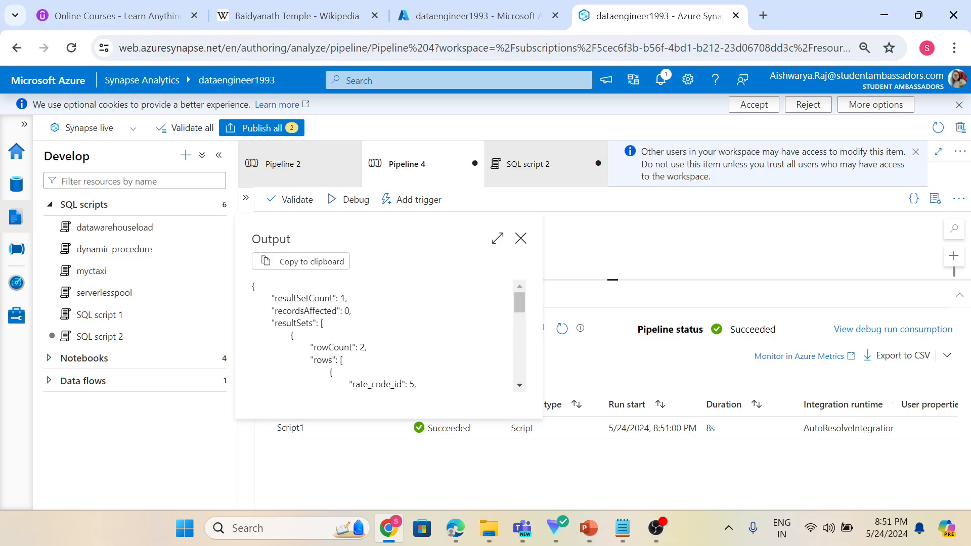
{"action": "left_click", "coordinate": [520, 238]}
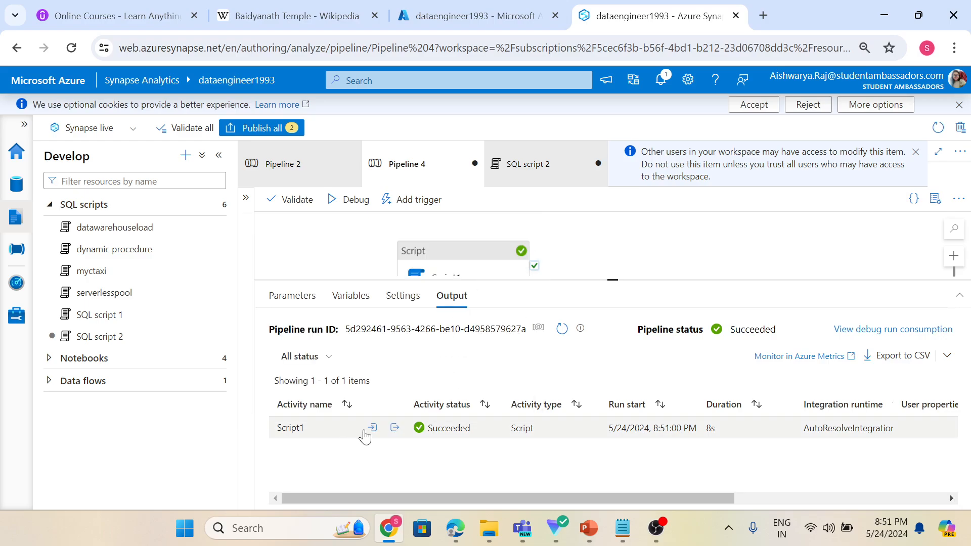
Open Script1's activity input and examine the submitted query text.
{"action": "left_click", "coordinate": [373, 428]}
{"action": "scroll", "coordinate": [434, 332], "scroll_direction": "down", "scroll_amount": 3}
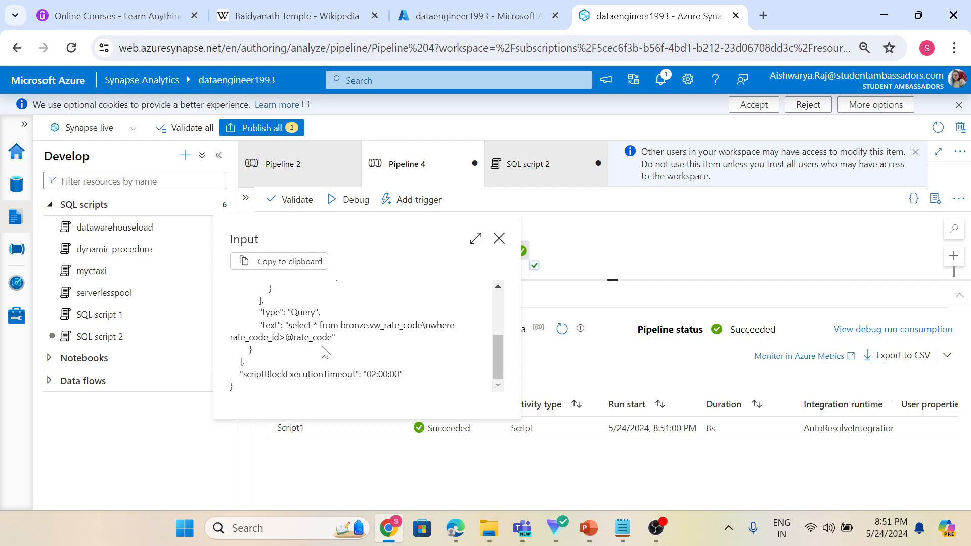
{"action": "left_click_drag", "start_coordinate": [294, 337], "coordinate": [328, 338]}
{"action": "left_click", "coordinate": [499, 239]}
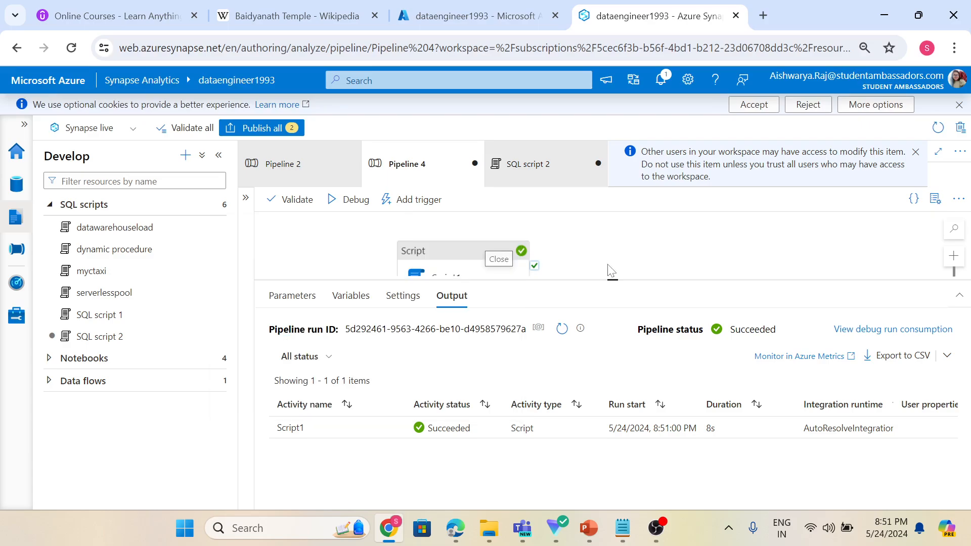
{"action": "left_click_drag", "start_coordinate": [613, 280], "coordinate": [611, 347]}
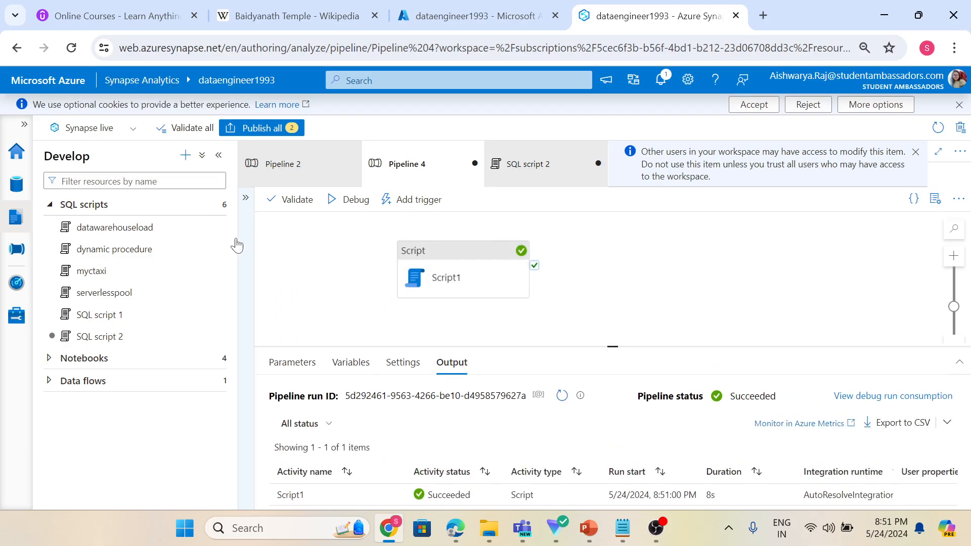
Add a Set variable activity to the pipeline canvas beside Script1.
{"action": "left_click", "coordinate": [247, 202]}
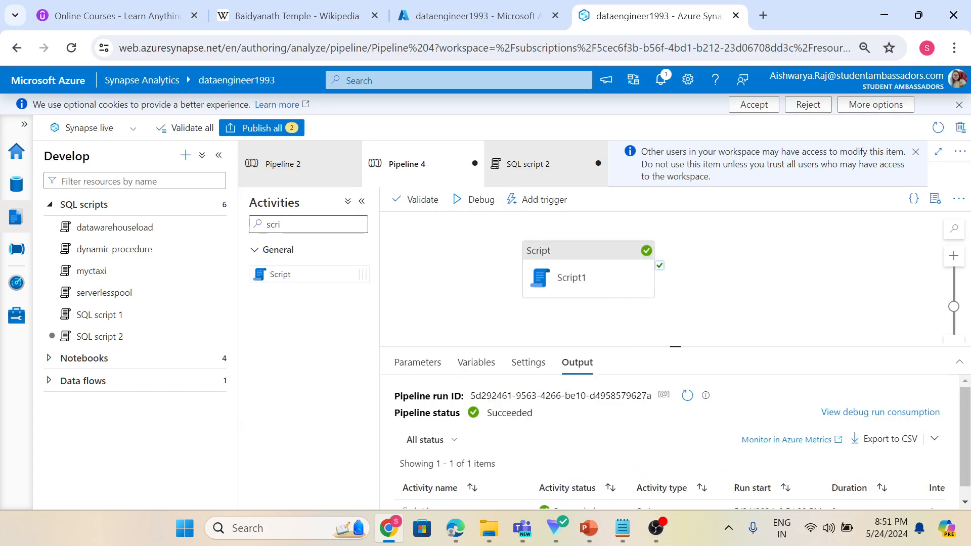
{"action": "type", "text": "v"}
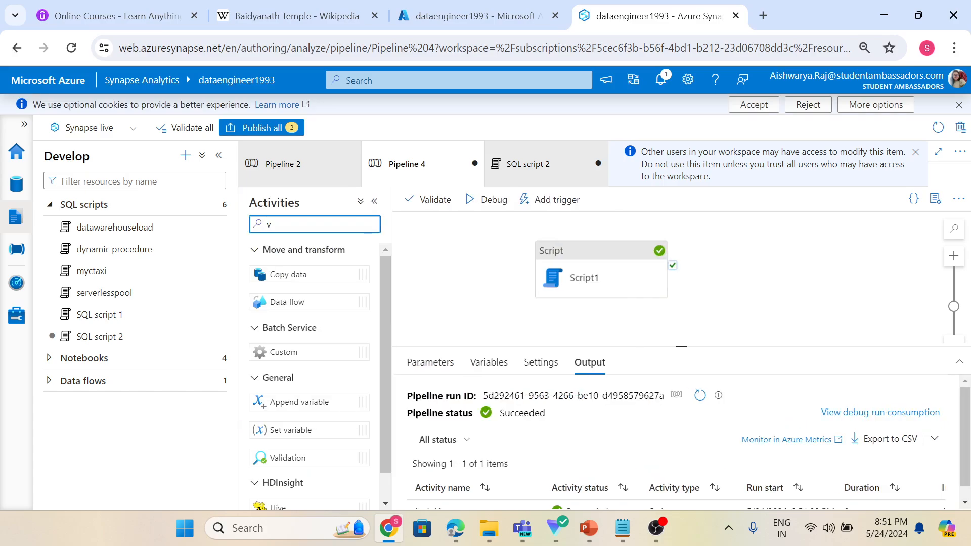
{"action": "type", "text": "a"}
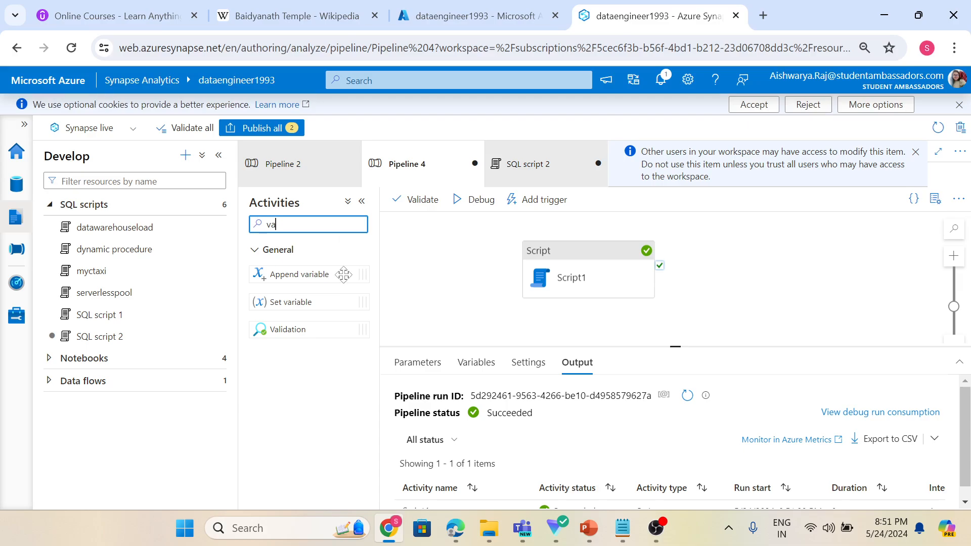
{"action": "left_click_drag", "start_coordinate": [288, 302], "coordinate": [404, 281]}
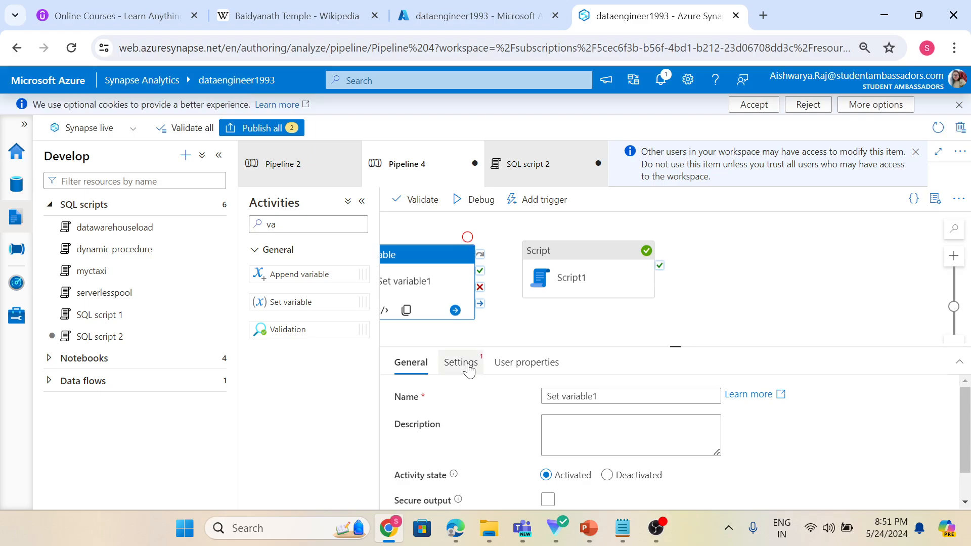
Rename the Set variable activity to input_par.
{"action": "left_click", "coordinate": [461, 363]}
{"action": "left_click", "coordinate": [419, 363]}
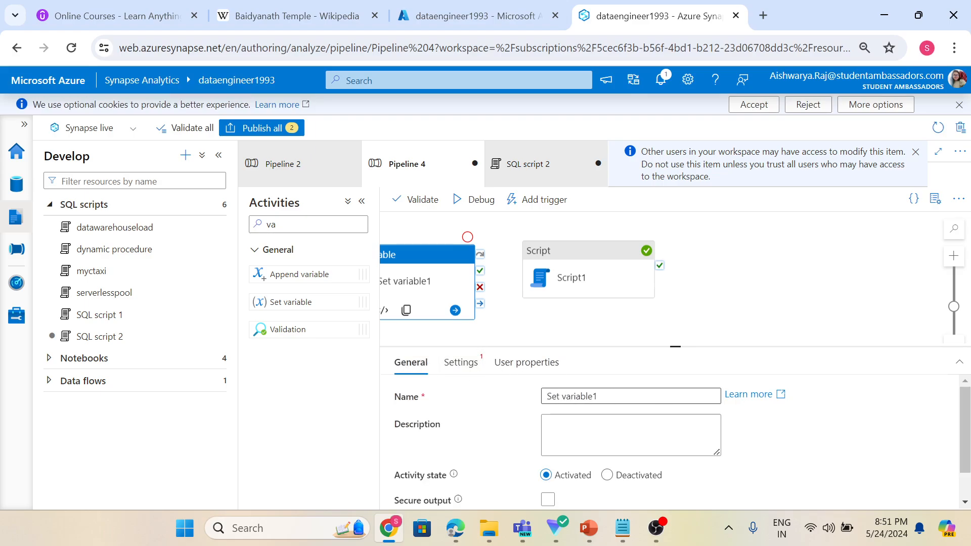
{"action": "double_click", "coordinate": [582, 397]}
{"action": "key", "text": "BackSpace"}
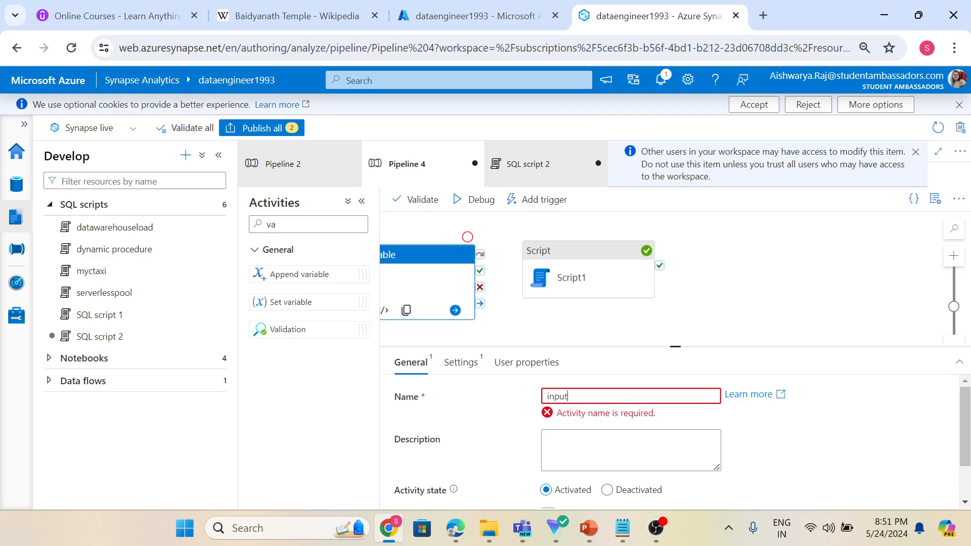
{"action": "type", "text": "input_par"}
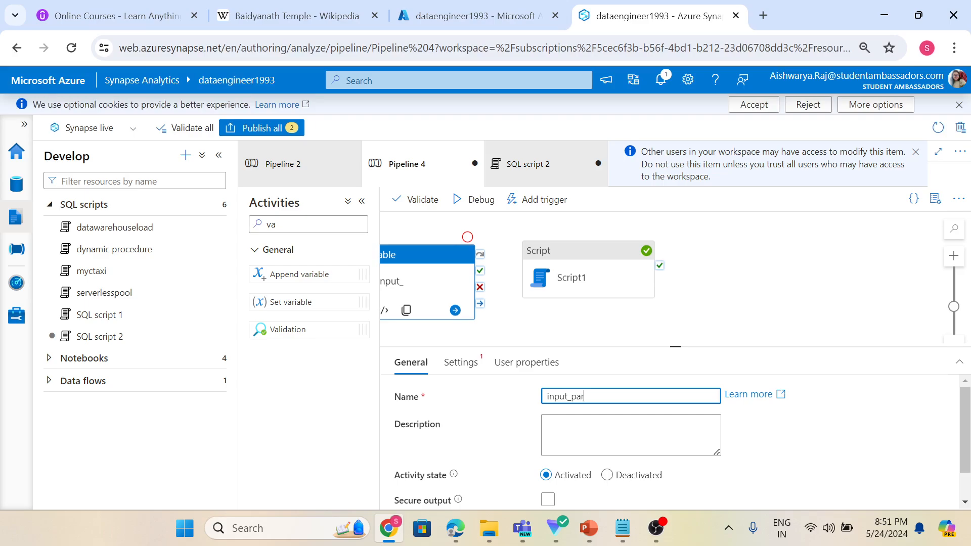
Create a new Integer pipeline variable named input_par and select it in the activity's settings.
{"action": "left_click", "coordinate": [458, 362]}
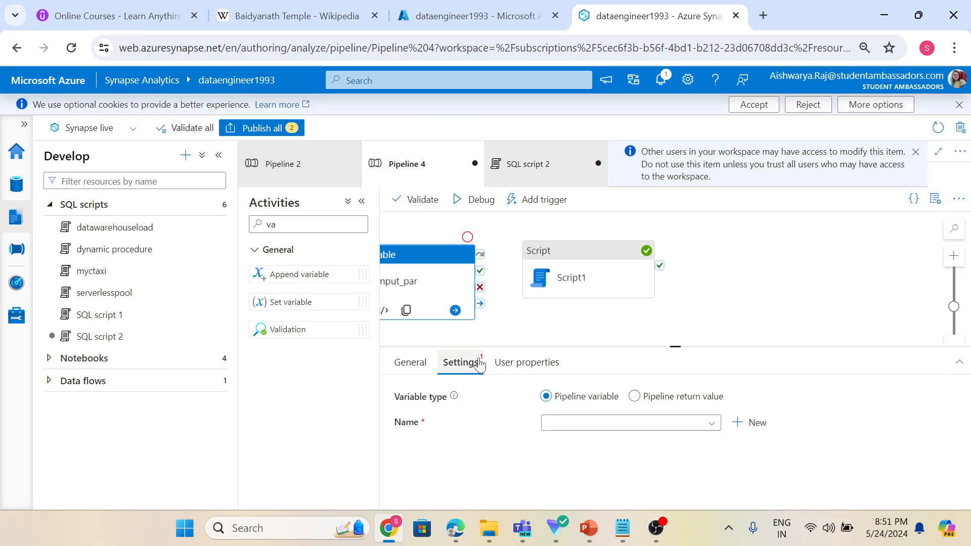
{"action": "left_click", "coordinate": [580, 424]}
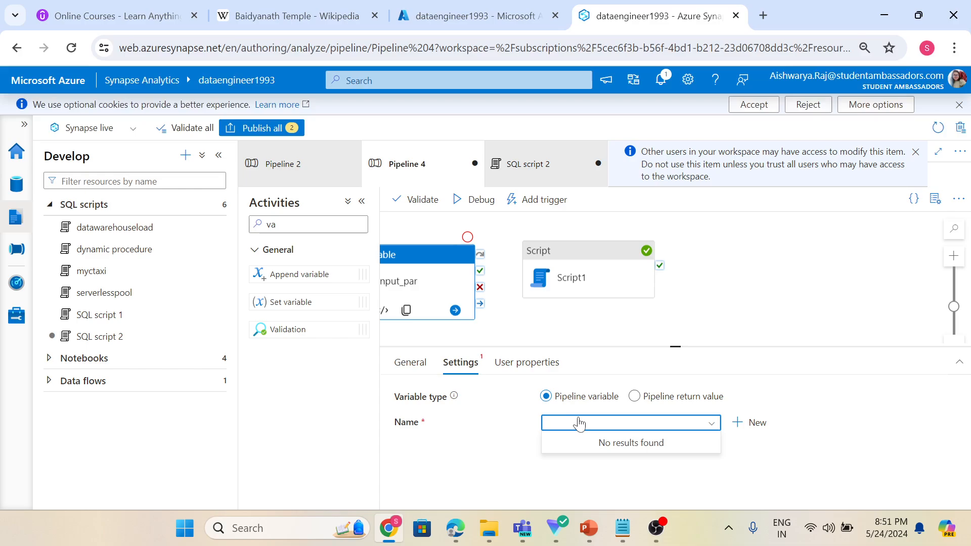
{"action": "left_click", "coordinate": [743, 424]}
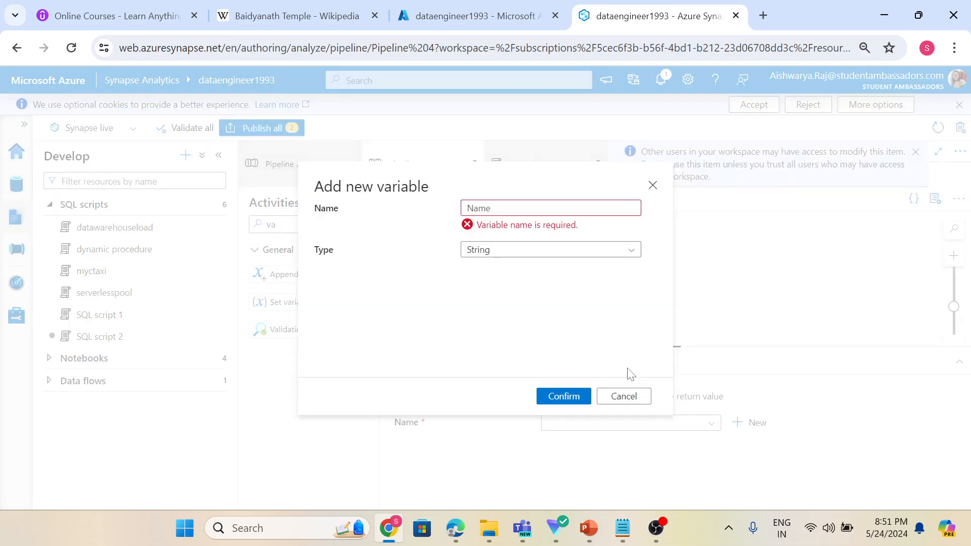
{"action": "left_click", "coordinate": [550, 208]}
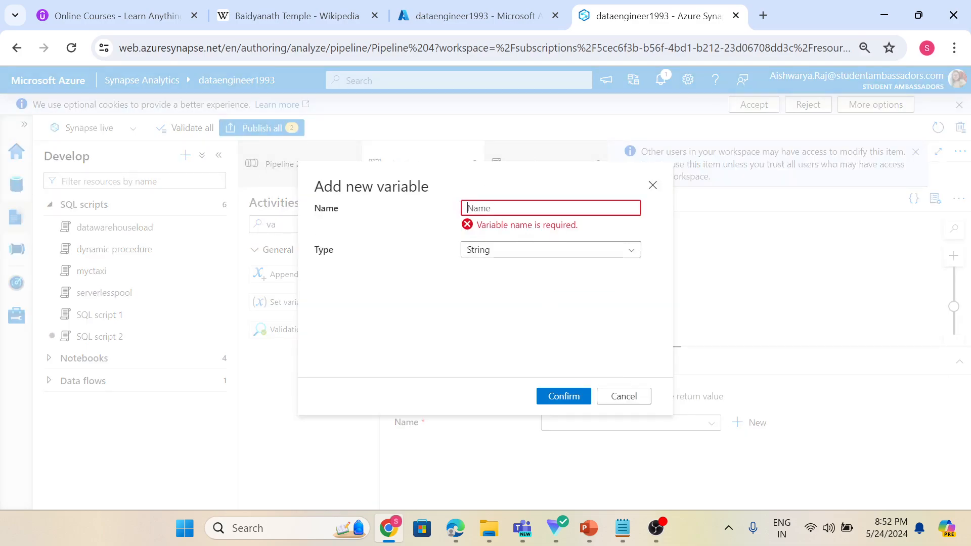
{"action": "type", "text": "input"}
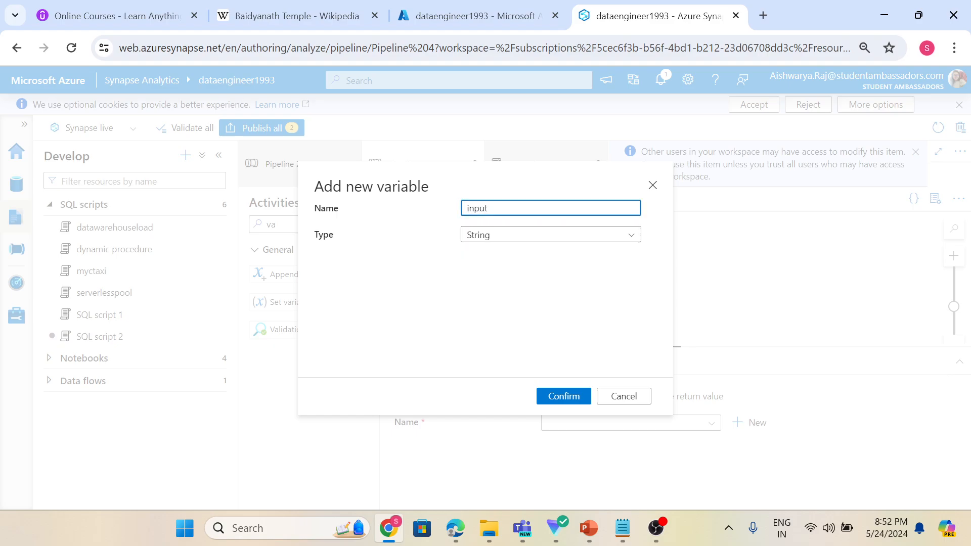
{"action": "type", "text": "_par"}
{"action": "left_click", "coordinate": [527, 234]}
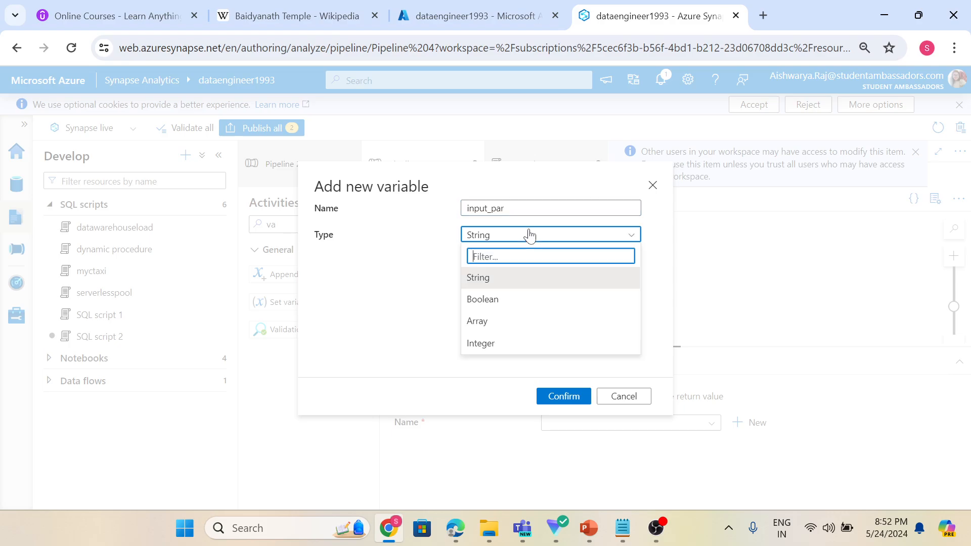
{"action": "left_click", "coordinate": [504, 344]}
{"action": "left_click", "coordinate": [562, 396]}
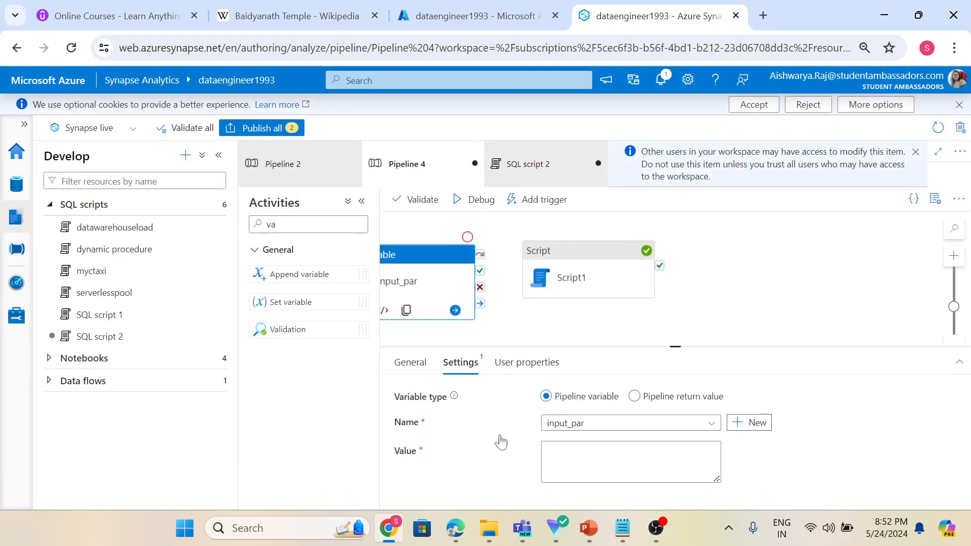
Set the input_par variable's value to 4.
{"action": "left_click", "coordinate": [607, 460]}
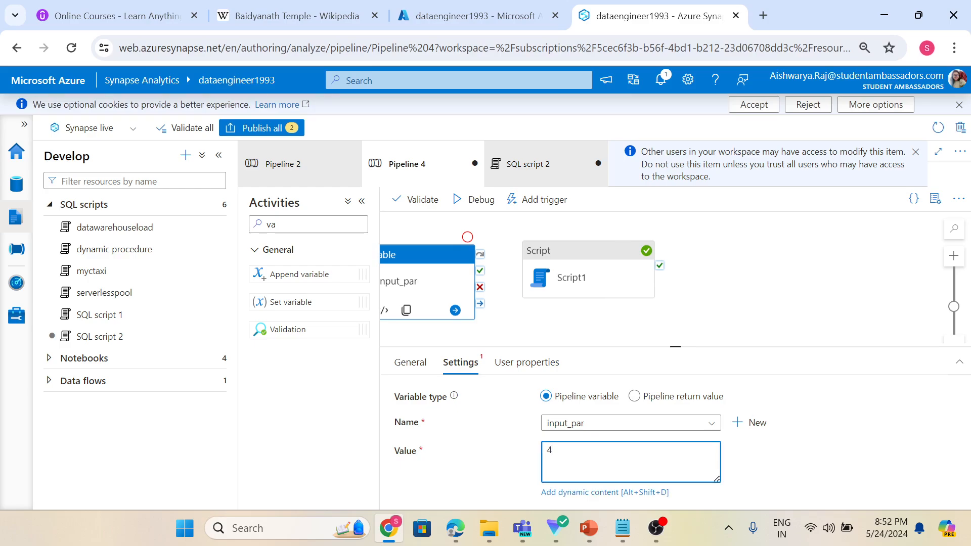
{"action": "type", "text": "4"}
{"action": "left_click", "coordinate": [500, 467]}
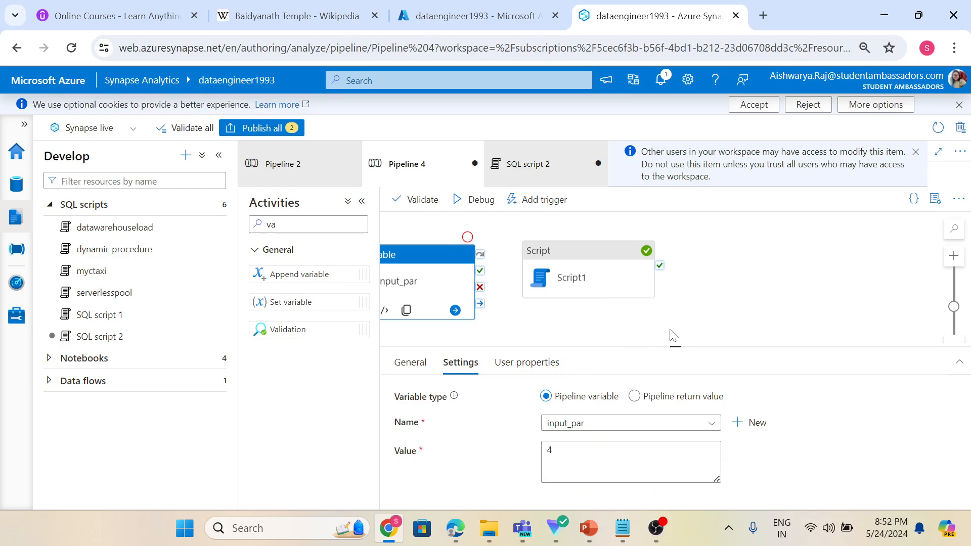
Connect the Set variable activity's success output to Script1.
{"action": "left_click", "coordinate": [711, 311]}
{"action": "left_click", "coordinate": [458, 285]}
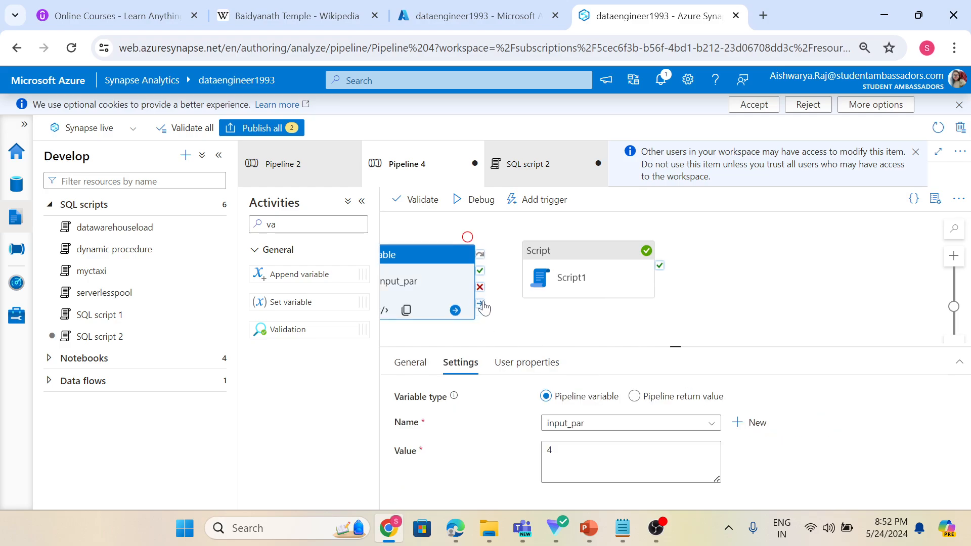
{"action": "left_click_drag", "start_coordinate": [480, 303], "coordinate": [551, 272]}
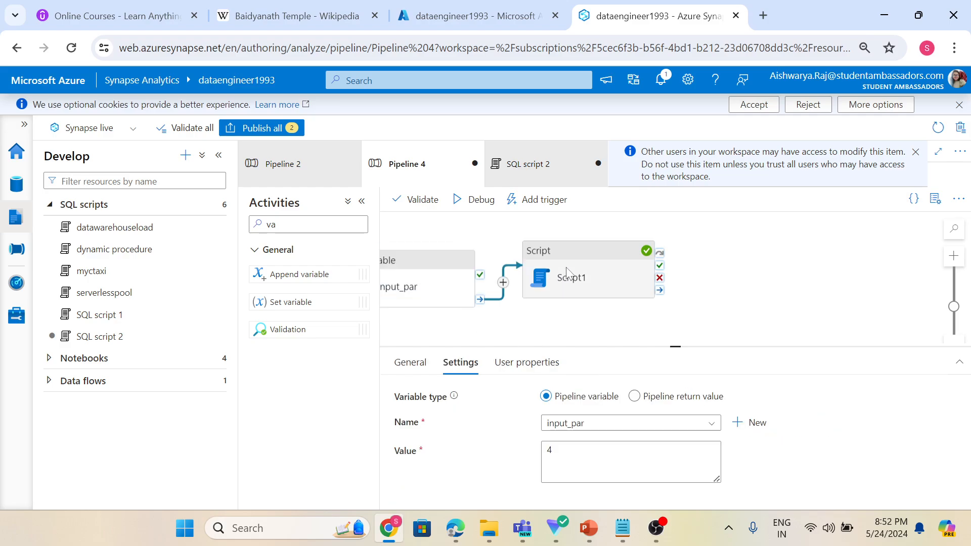
{"action": "left_click", "coordinate": [574, 275]}
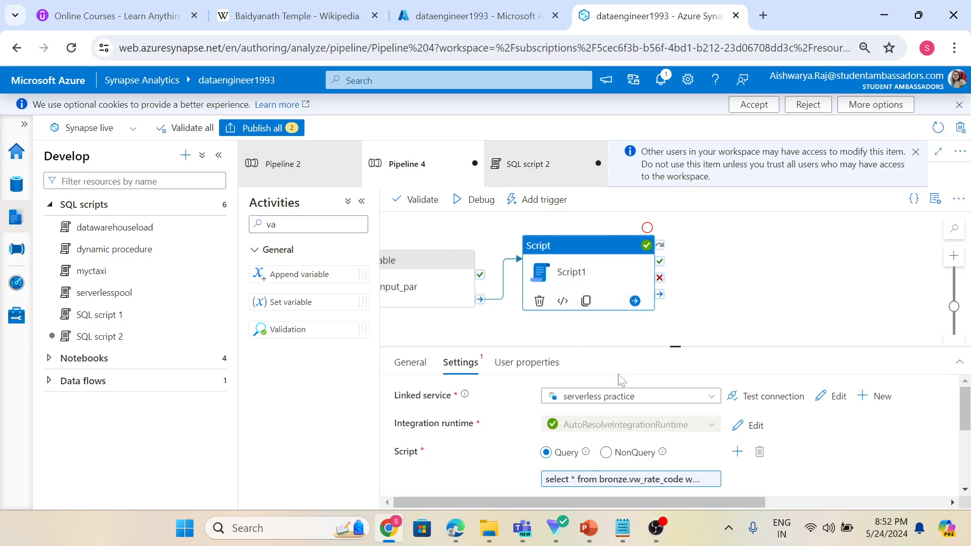
{"action": "left_click", "coordinate": [361, 203]}
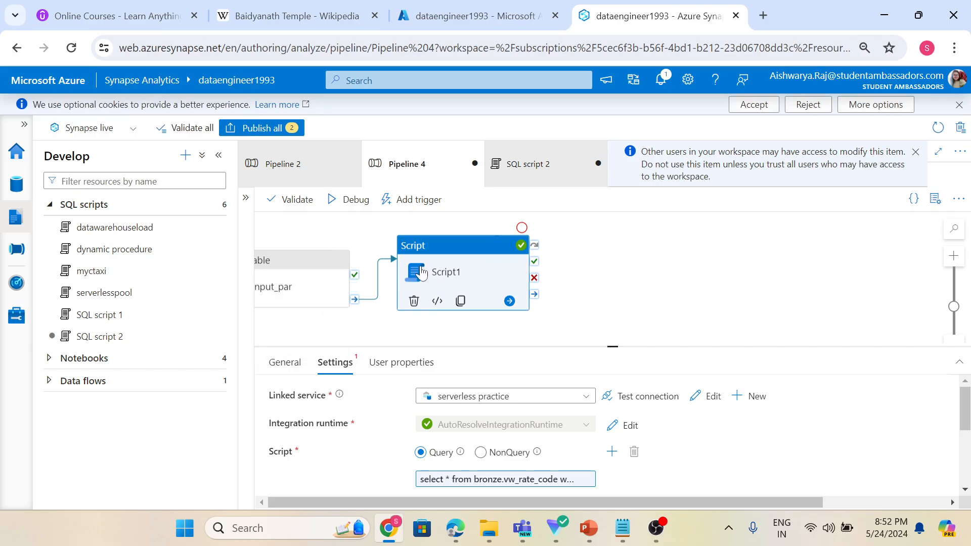
{"action": "left_click_drag", "start_coordinate": [484, 347], "coordinate": [495, 260]}
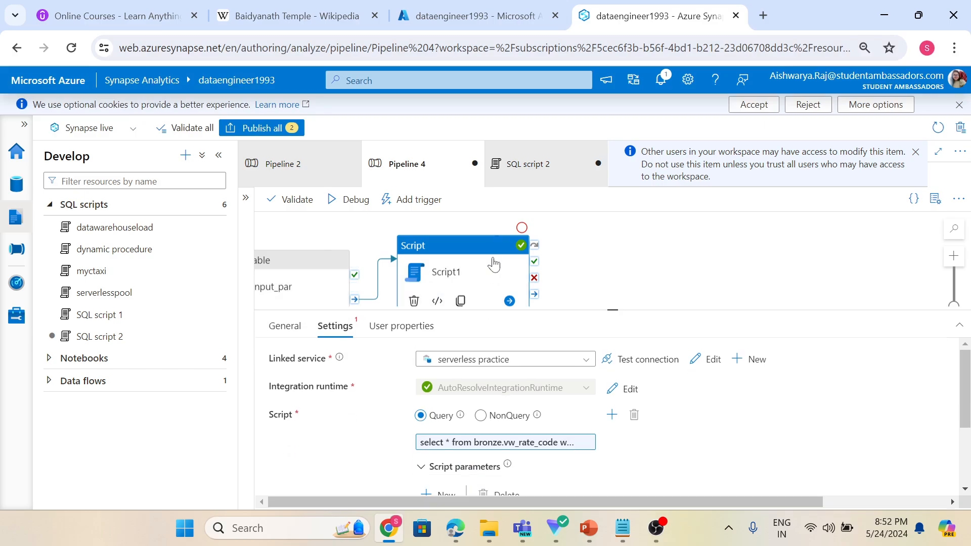
{"action": "scroll", "coordinate": [396, 390], "scroll_direction": "down", "scroll_amount": 1}
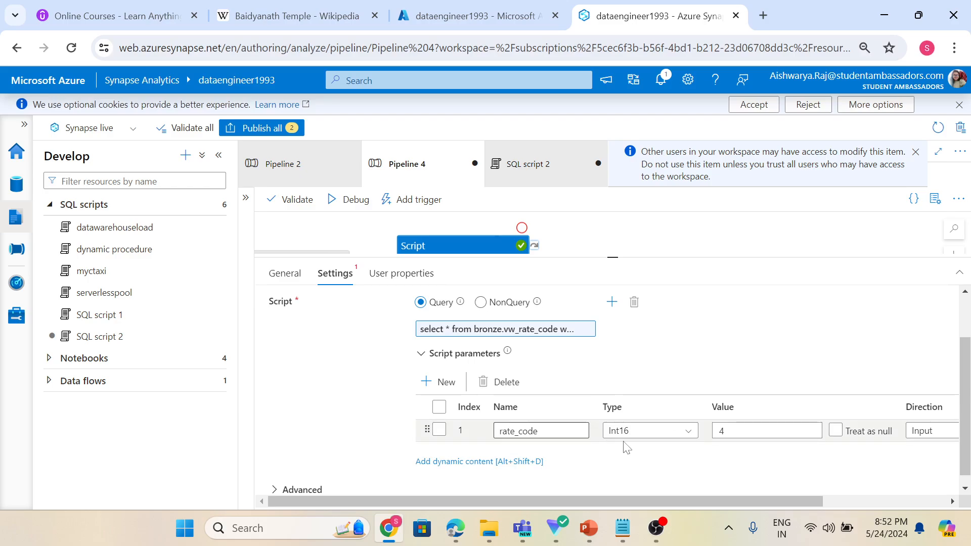
{"action": "left_click", "coordinate": [728, 430]}
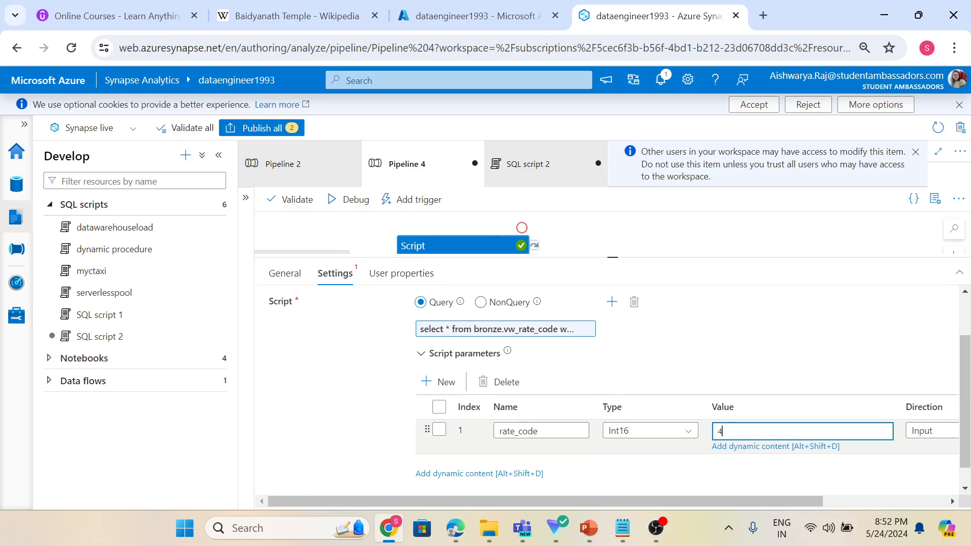
{"action": "left_click", "coordinate": [736, 447]}
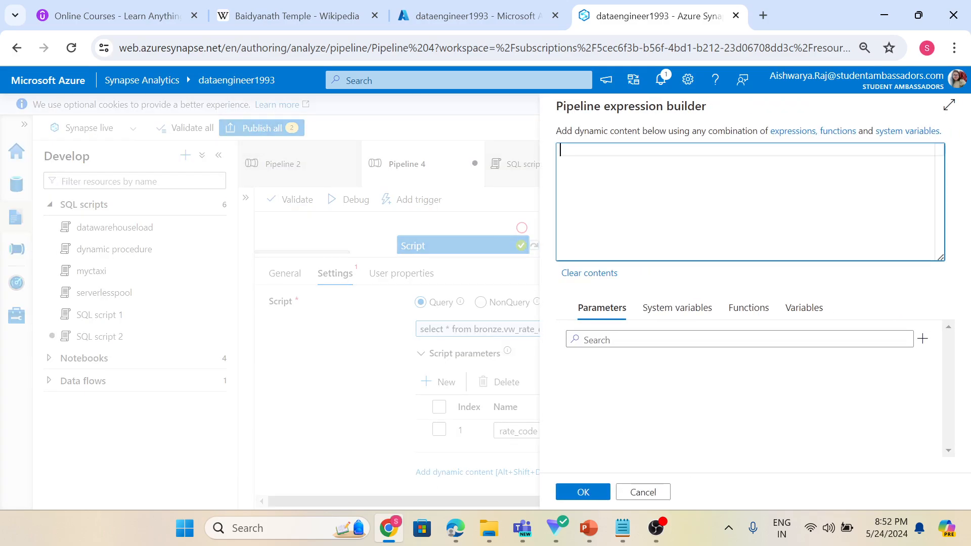
{"action": "left_click", "coordinate": [797, 311]}
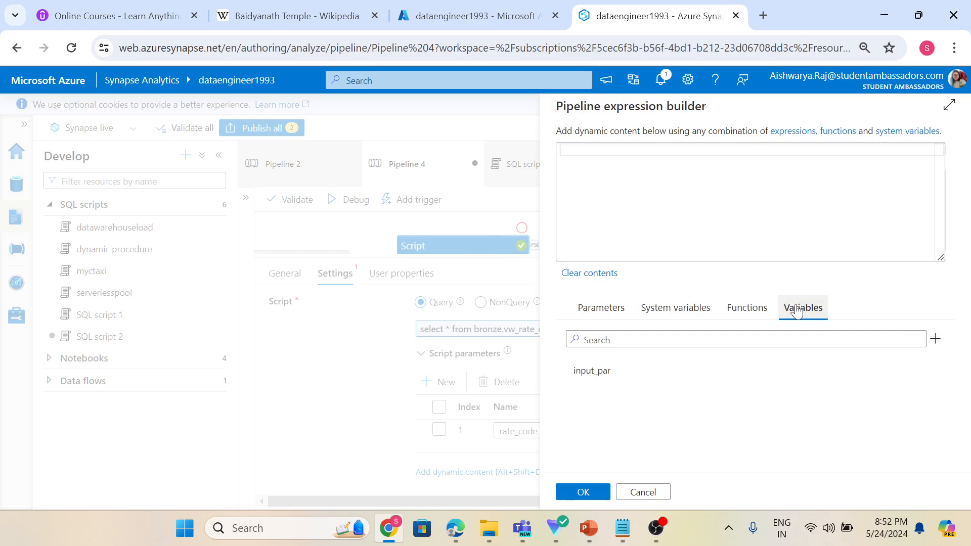
{"action": "left_click", "coordinate": [626, 375]}
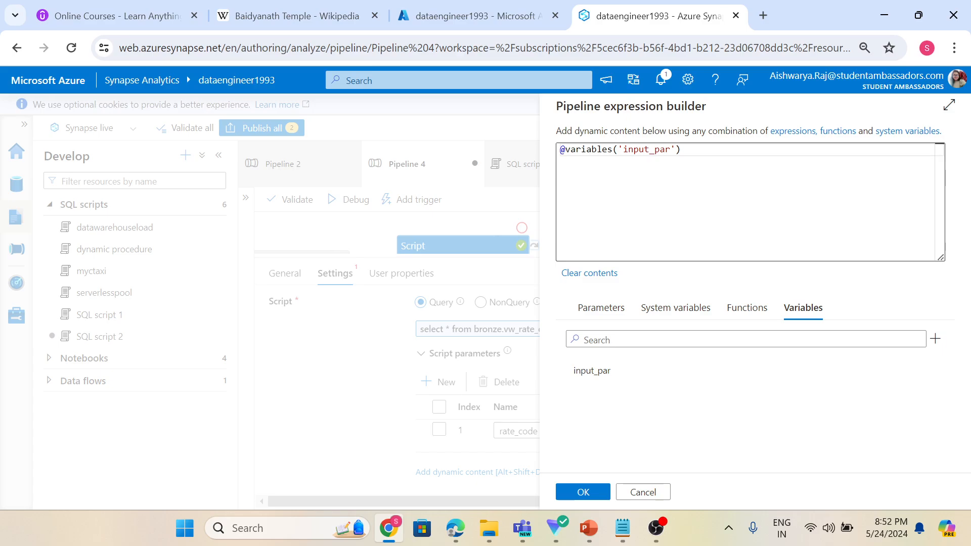
{"action": "left_click", "coordinate": [595, 494]}
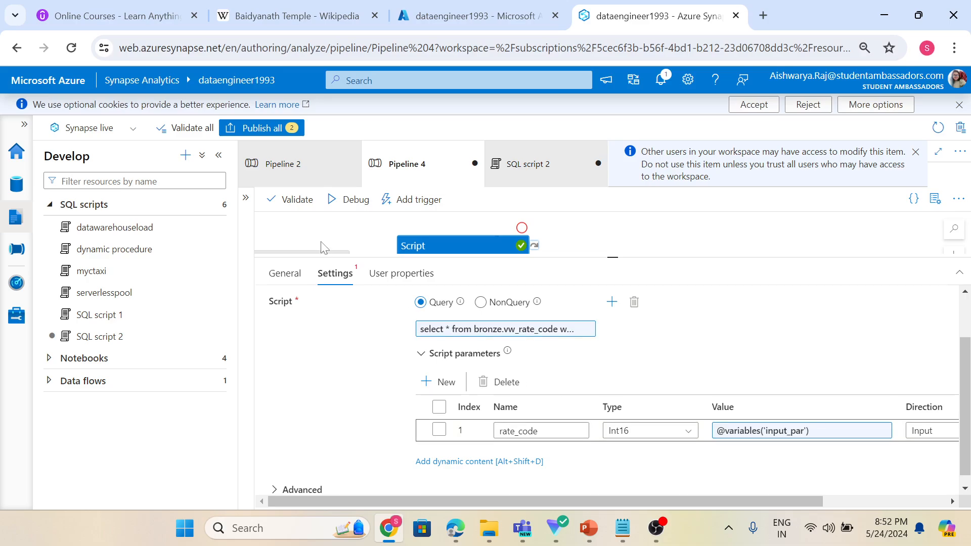
Debug the pipeline and refresh its run status in the output panel.
{"action": "left_click_drag", "start_coordinate": [612, 256], "coordinate": [612, 354]}
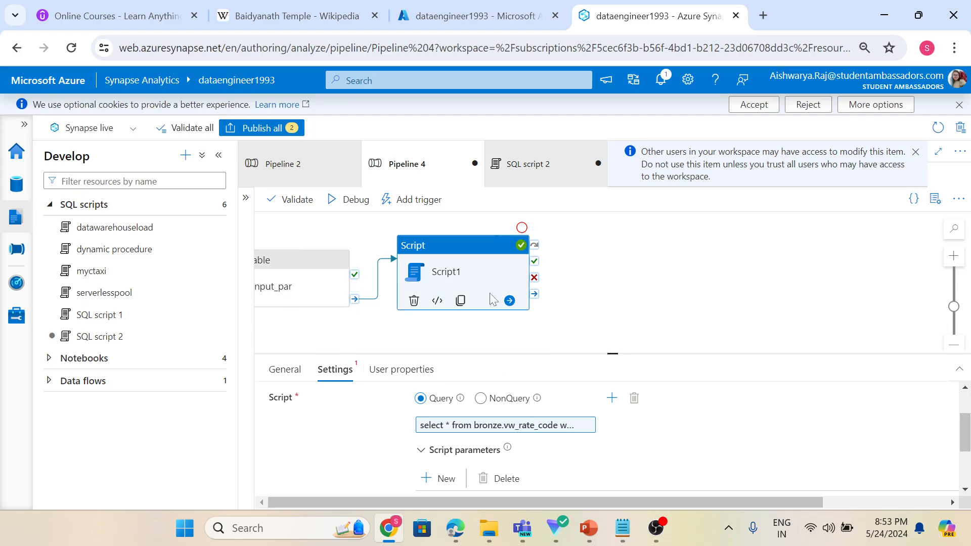
{"action": "left_click_drag", "start_coordinate": [622, 354], "coordinate": [615, 332]}
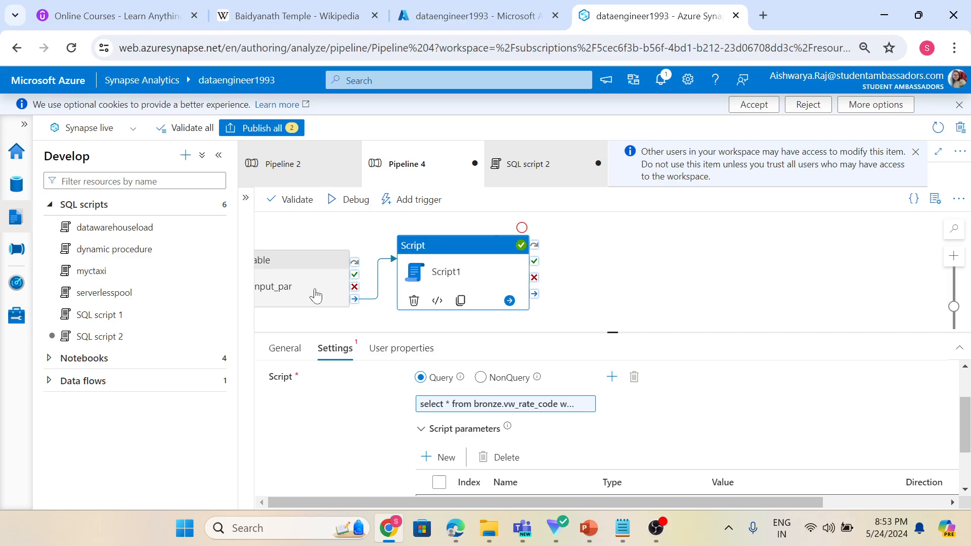
{"action": "left_click", "coordinate": [590, 263]}
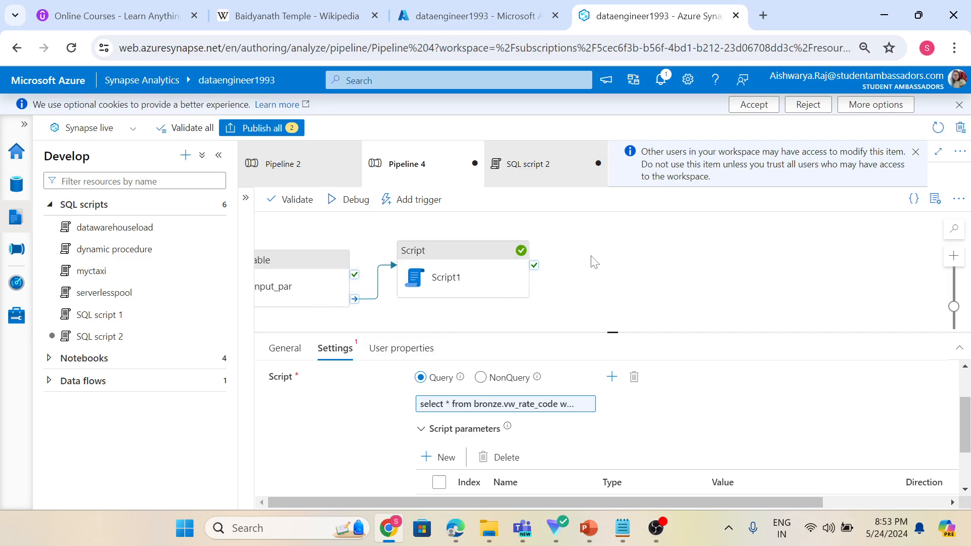
{"action": "left_click", "coordinate": [350, 201]}
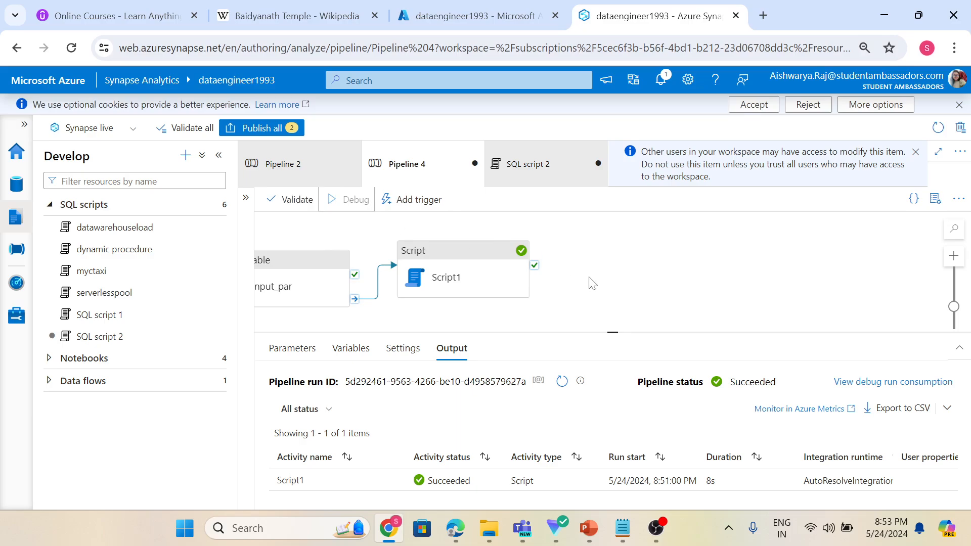
{"action": "left_click", "coordinate": [563, 381]}
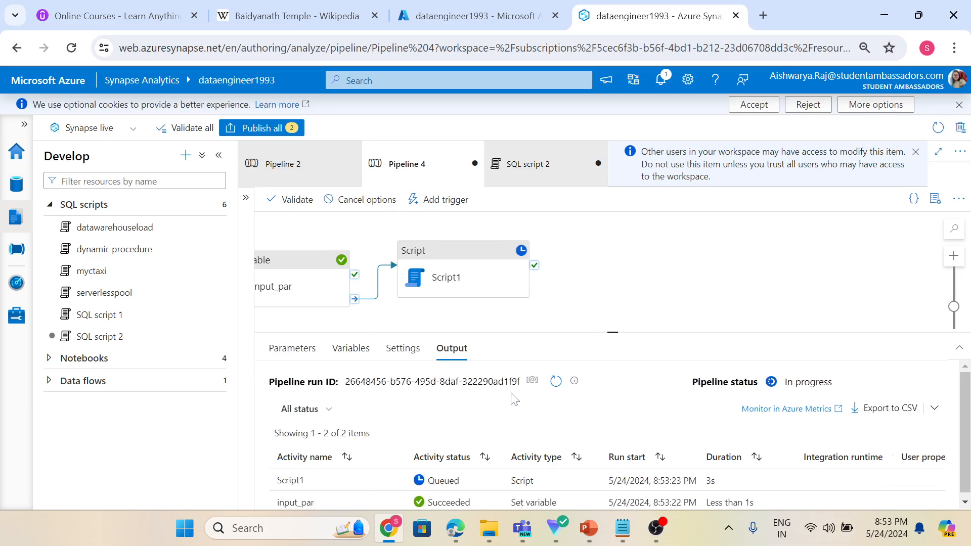
{"action": "left_click_drag", "start_coordinate": [613, 332], "coordinate": [606, 309]}
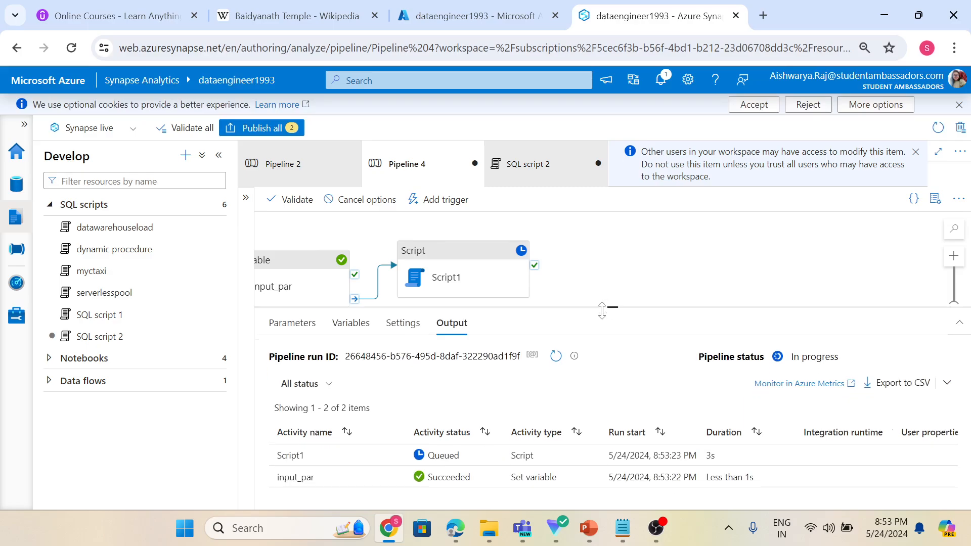
Refresh the run status again and open Script1's activity output.
{"action": "left_click", "coordinate": [557, 356]}
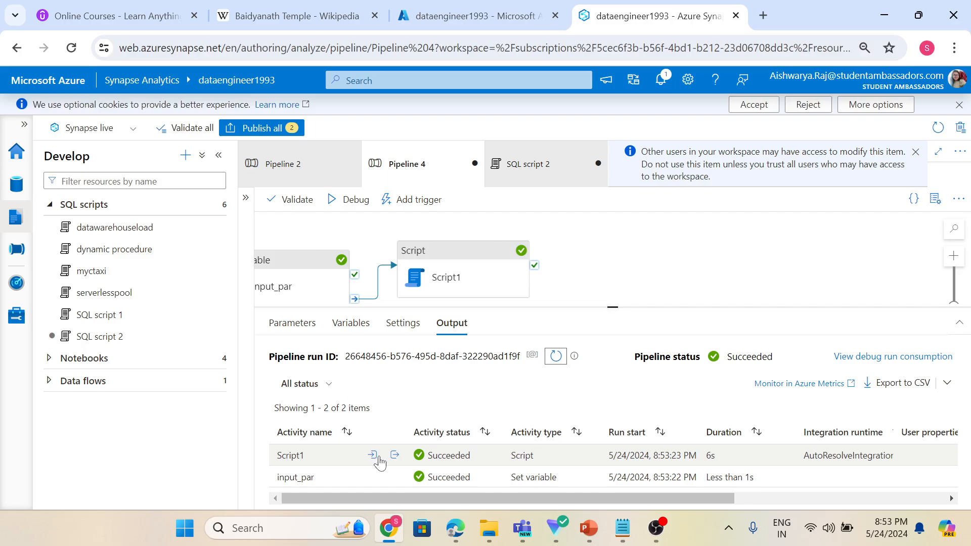
{"action": "left_click", "coordinate": [394, 458]}
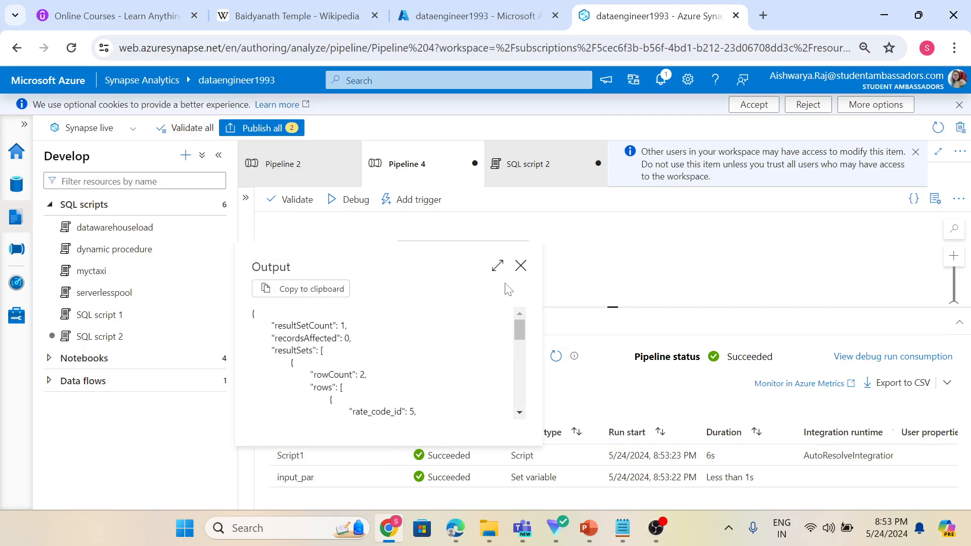
Reopen Script1's activity output and scroll through the returned rows.
{"action": "left_click", "coordinate": [521, 267]}
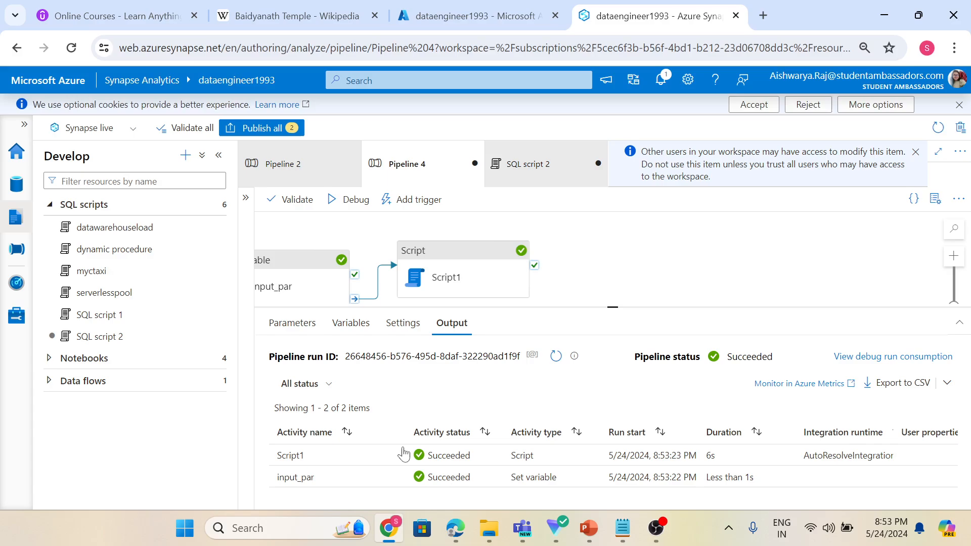
{"action": "left_click", "coordinate": [395, 456]}
{"action": "scroll", "coordinate": [425, 400], "scroll_direction": "down", "scroll_amount": 10}
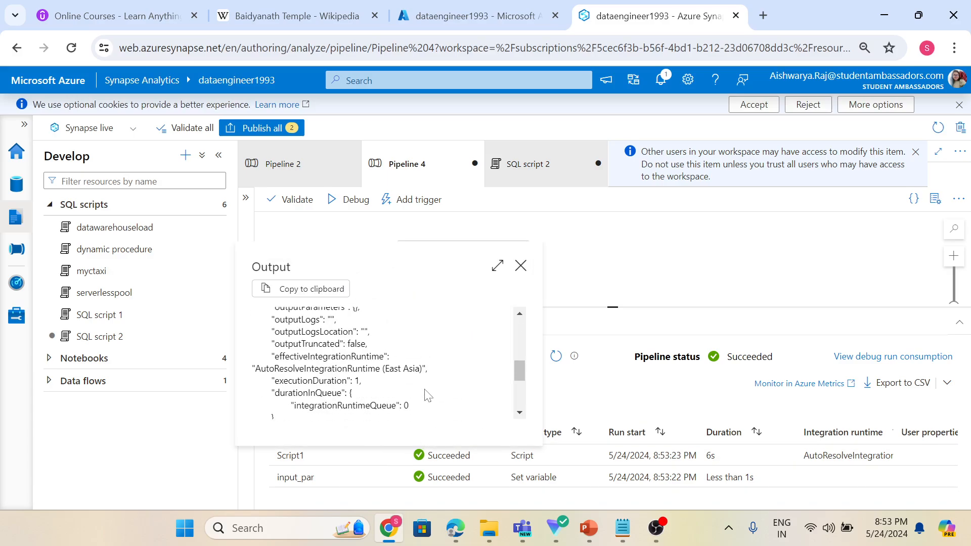
{"action": "scroll", "coordinate": [429, 393], "scroll_direction": "up", "scroll_amount": 2}
{"action": "scroll", "coordinate": [427, 393], "scroll_direction": "up", "scroll_amount": 3}
{"action": "scroll", "coordinate": [424, 394], "scroll_direction": "down", "scroll_amount": 2}
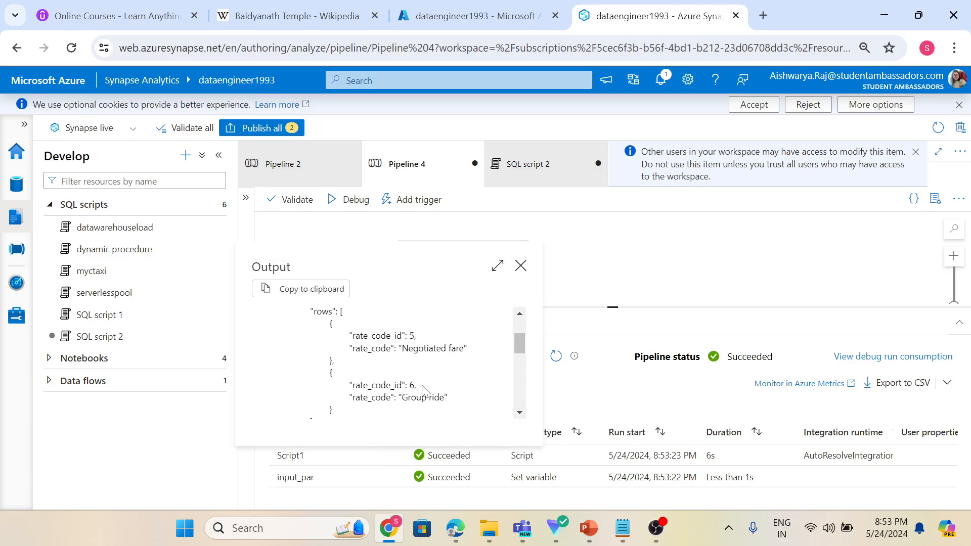
{"action": "left_click", "coordinate": [521, 266]}
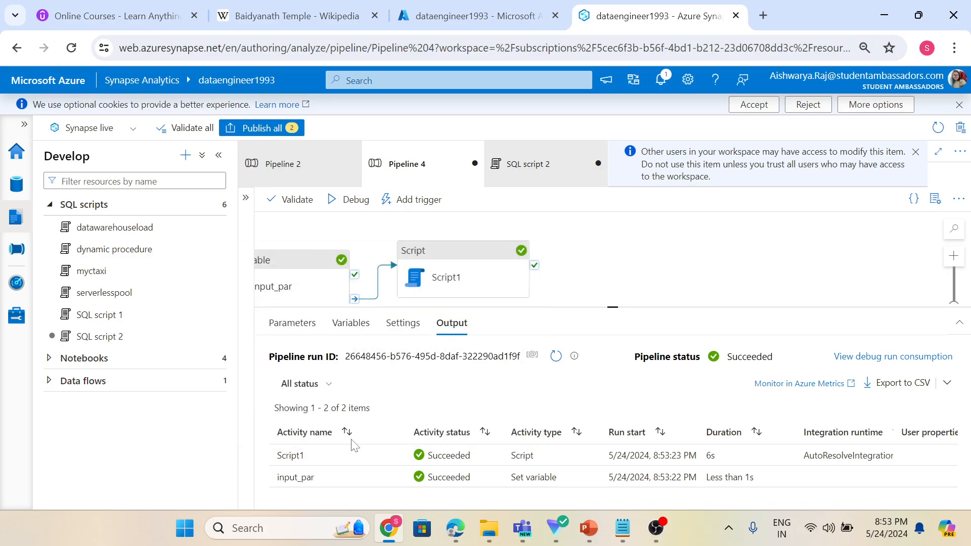
Open Script1's activity input and inspect the rate_code parameter and the query text.
{"action": "left_click", "coordinate": [372, 456]}
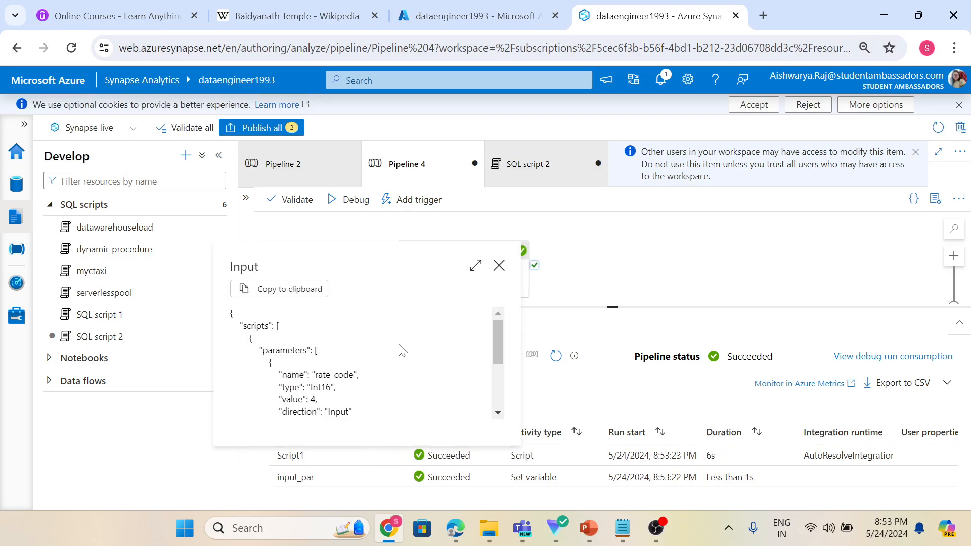
{"action": "scroll", "coordinate": [407, 360], "scroll_direction": "down", "scroll_amount": 2}
{"action": "scroll", "coordinate": [407, 360], "scroll_direction": "up", "scroll_amount": 1}
{"action": "scroll", "coordinate": [407, 360], "scroll_direction": "down", "scroll_amount": 1}
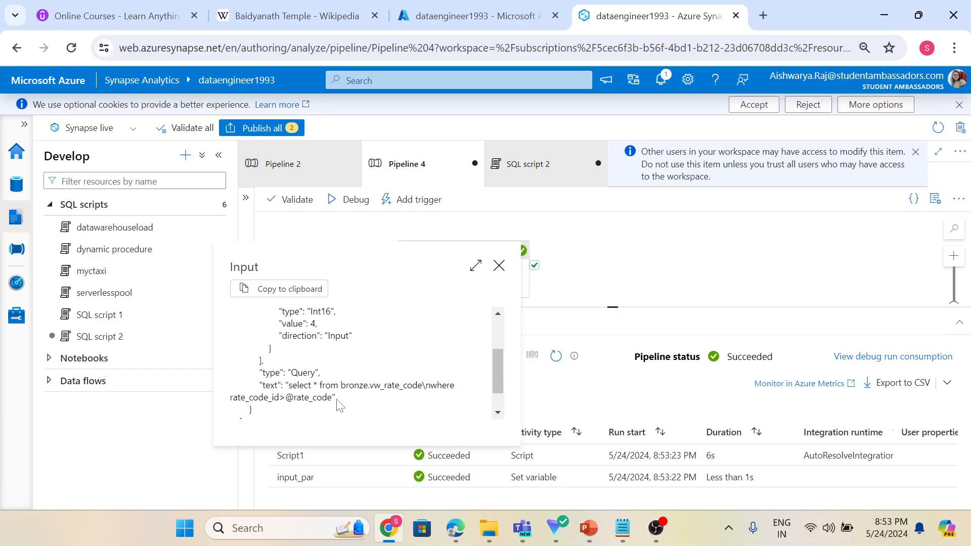
{"action": "left_click_drag", "start_coordinate": [337, 399], "coordinate": [285, 398]}
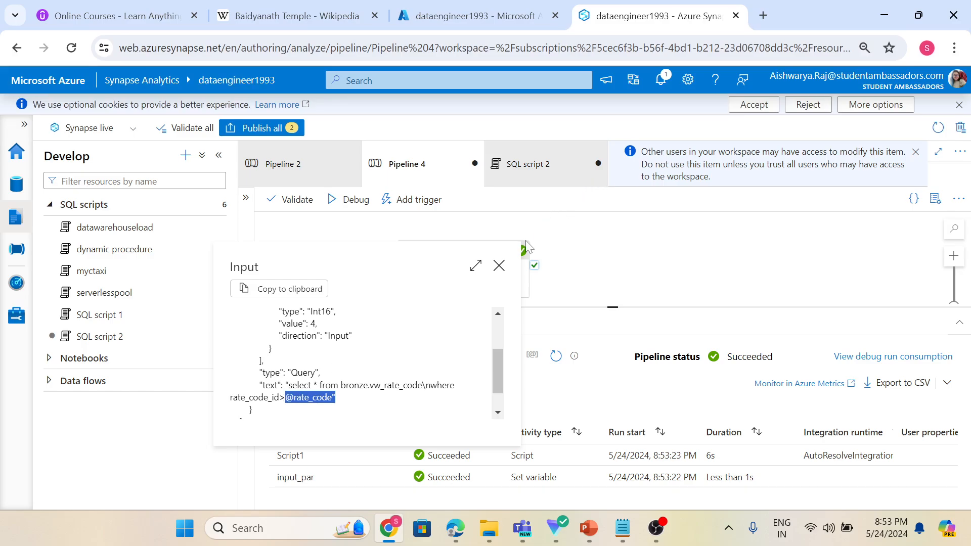
{"action": "left_click", "coordinate": [499, 266]}
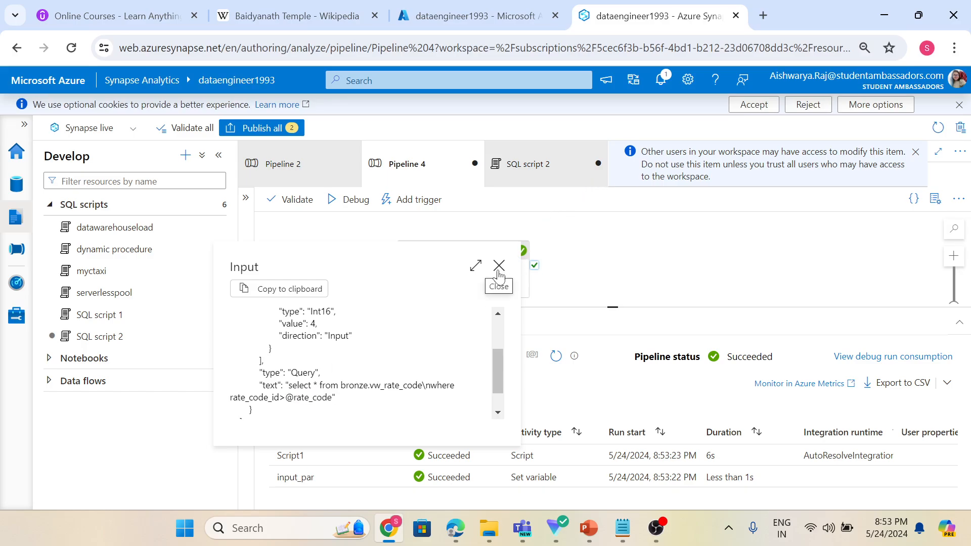
Add a second script parameter to Script1 named count with type Int16.
{"action": "left_click", "coordinate": [274, 276]}
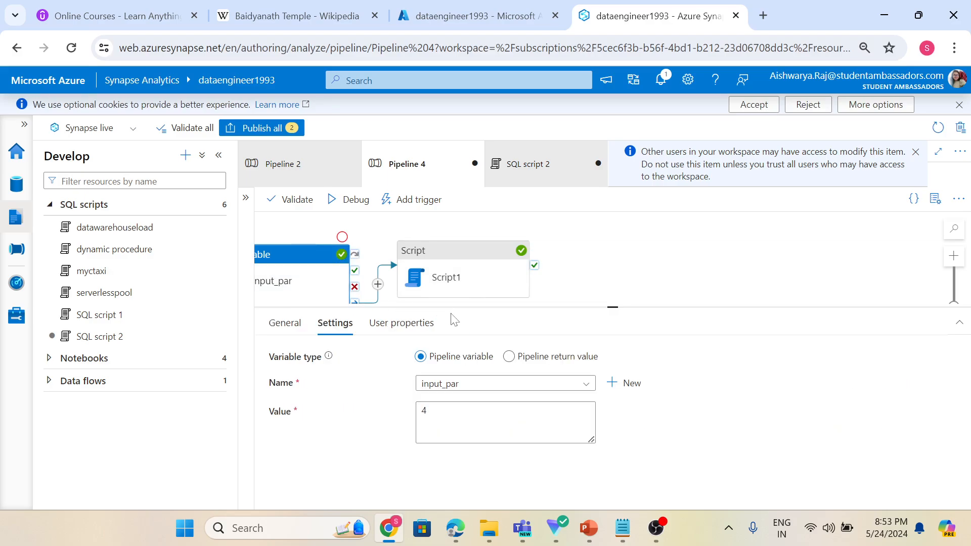
{"action": "left_click", "coordinate": [319, 233]}
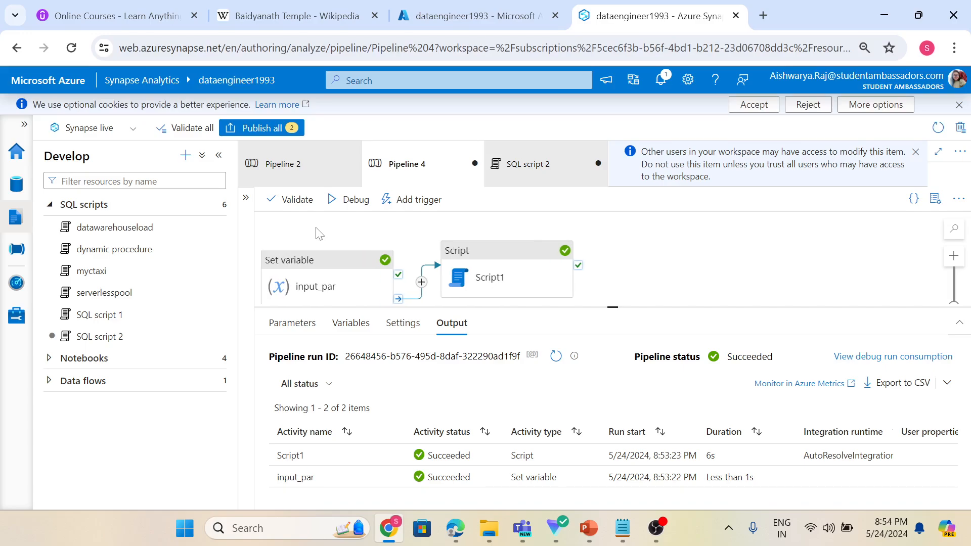
{"action": "left_click", "coordinate": [478, 271]}
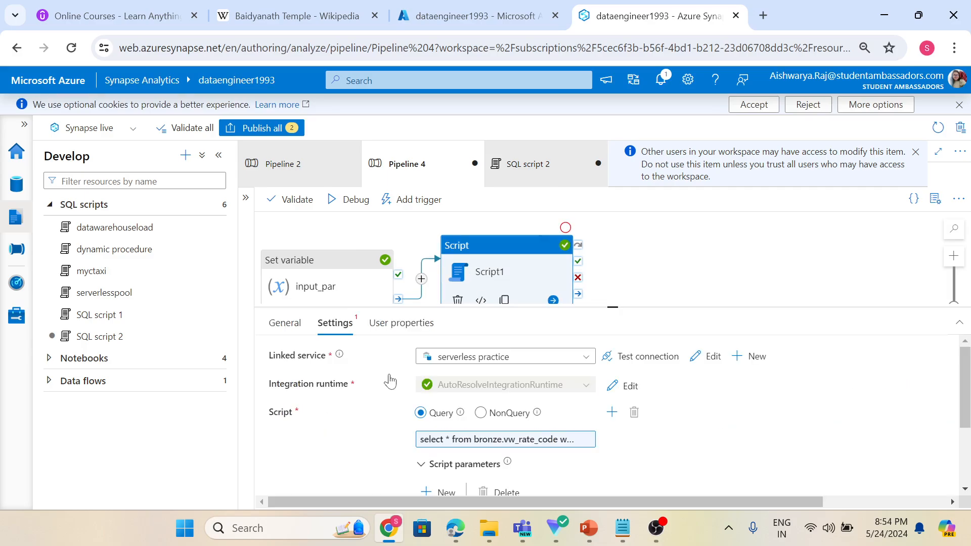
{"action": "scroll", "coordinate": [382, 385], "scroll_direction": "down", "scroll_amount": 3}
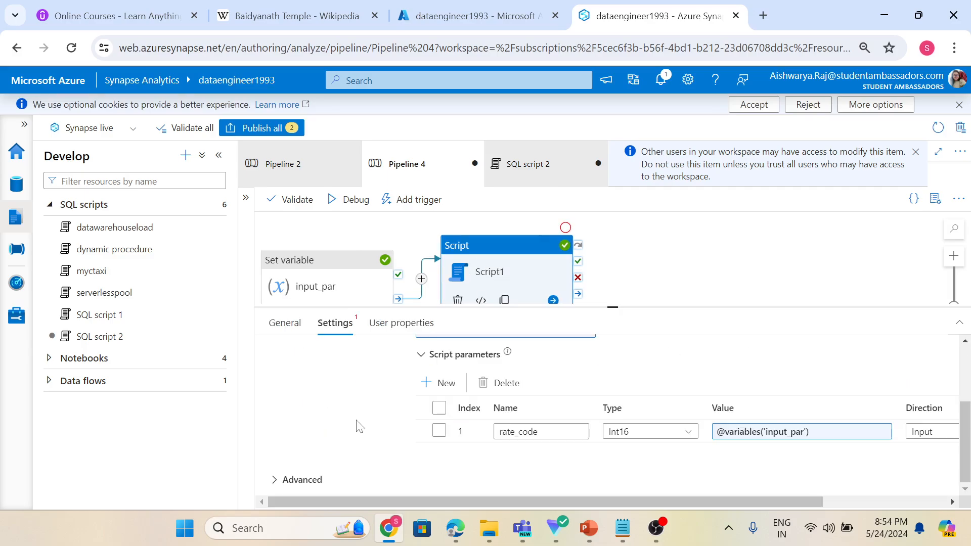
{"action": "left_click", "coordinate": [431, 385]}
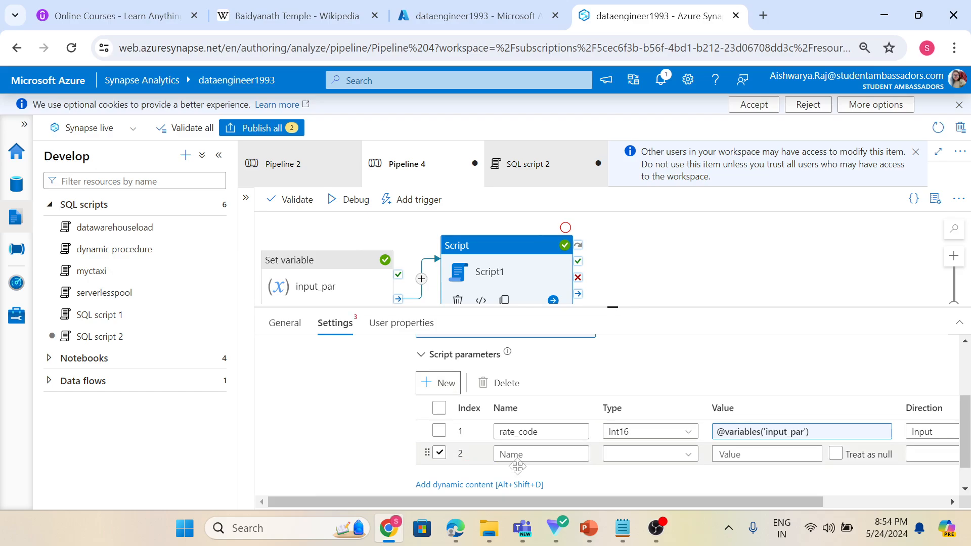
{"action": "left_click", "coordinate": [516, 455]}
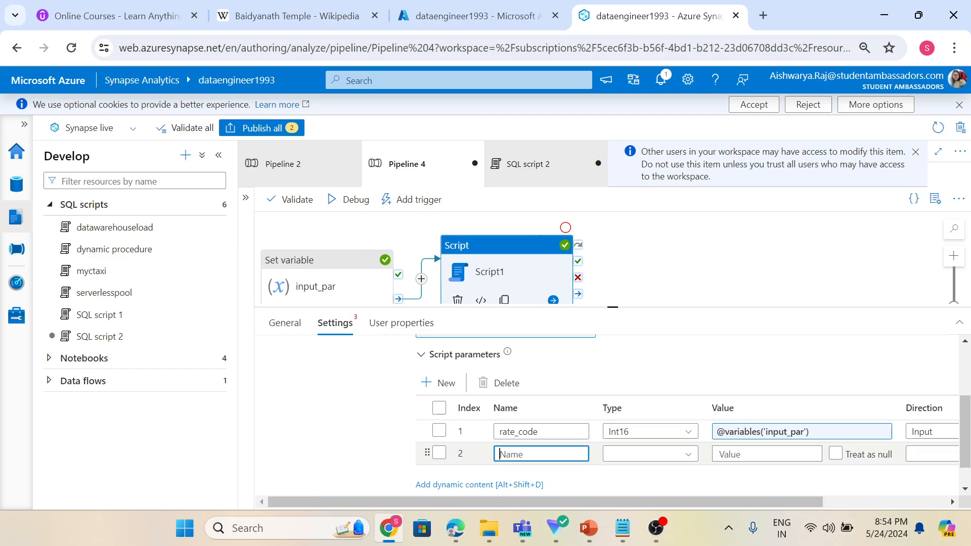
{"action": "type", "text": "count"}
{"action": "left_click", "coordinate": [675, 455]}
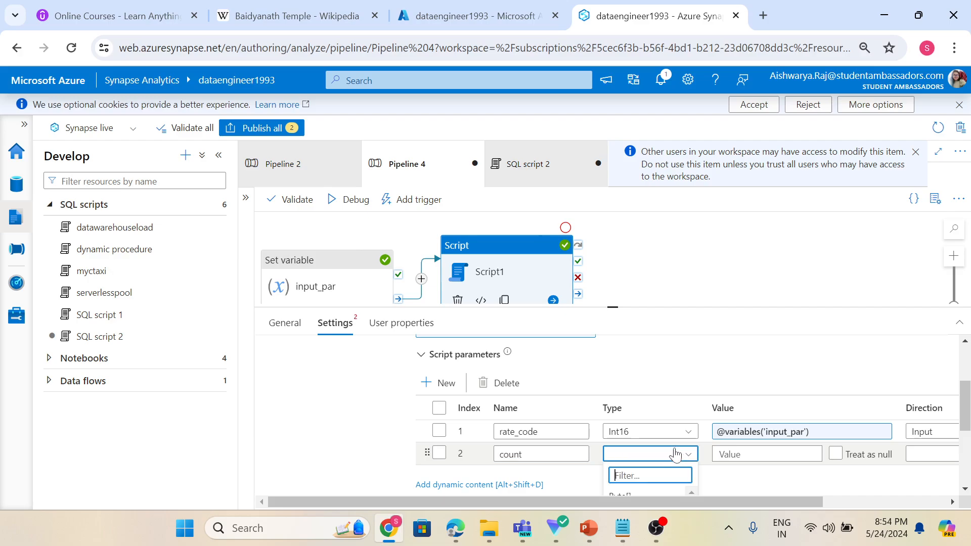
{"action": "type", "text": "int"}
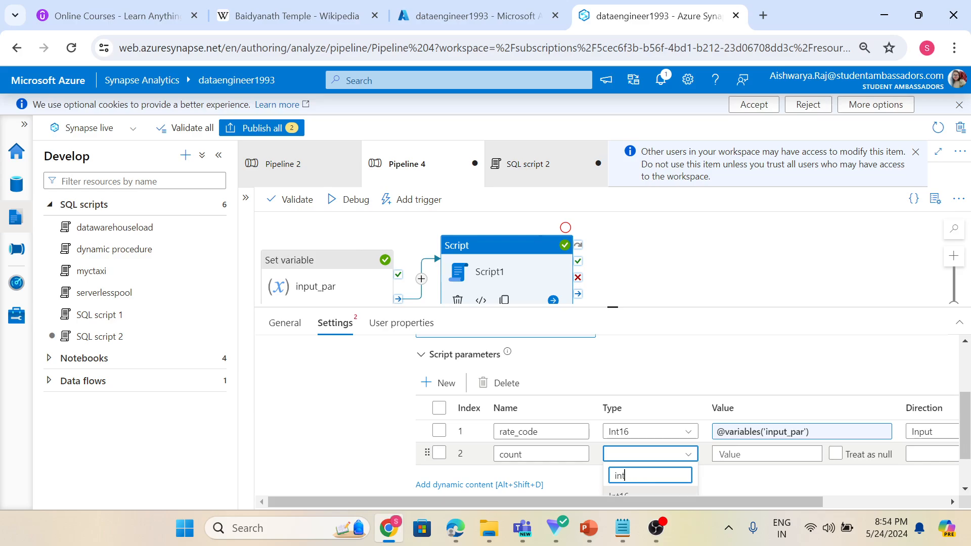
{"action": "left_click", "coordinate": [654, 439]}
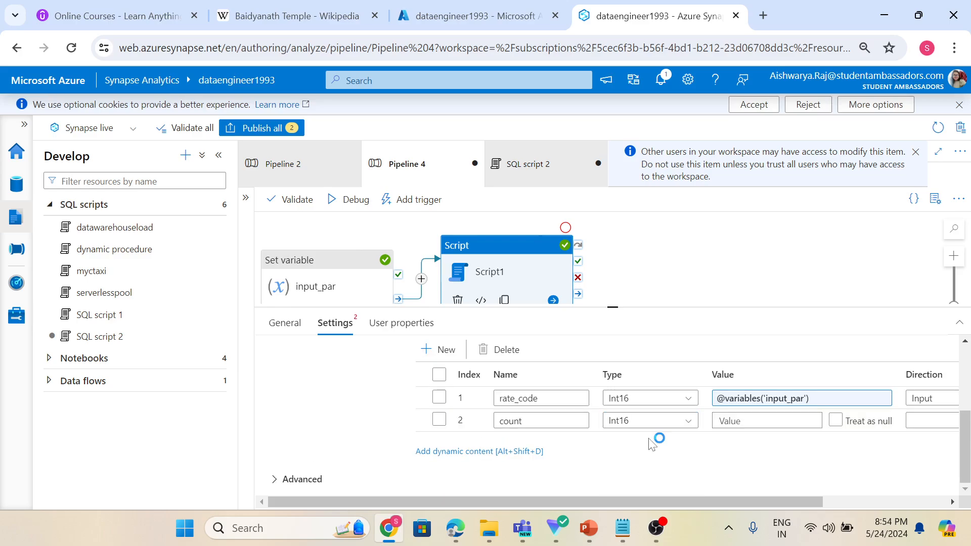
Enable Treat as null for the count parameter and set its direction to Output.
{"action": "left_click", "coordinate": [851, 420]}
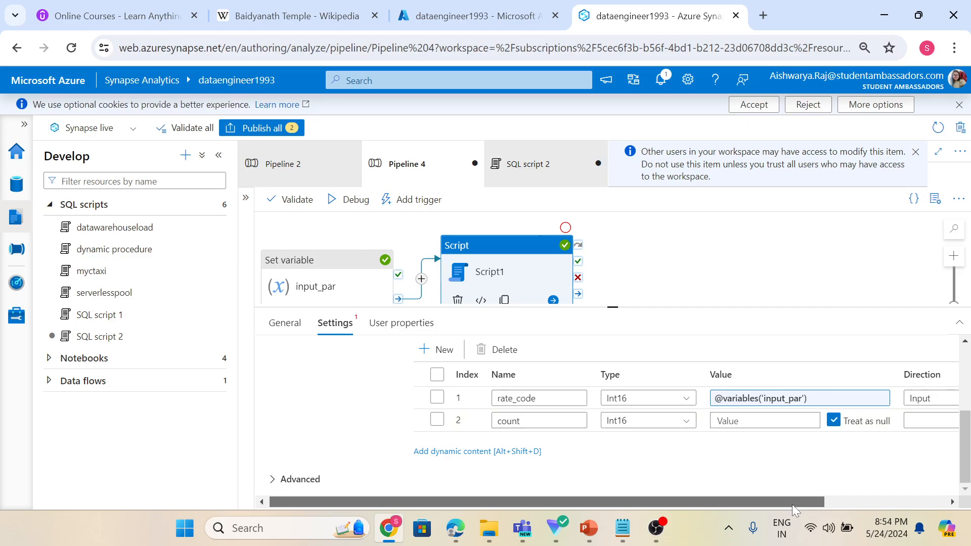
{"action": "left_click_drag", "start_coordinate": [792, 505], "coordinate": [866, 510]}
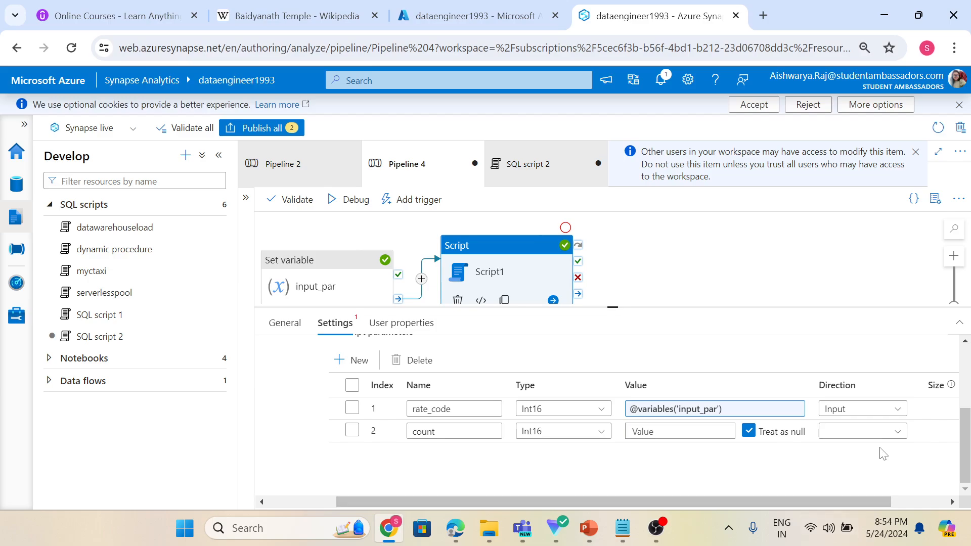
{"action": "left_click", "coordinate": [879, 434]}
{"action": "left_click", "coordinate": [866, 471]}
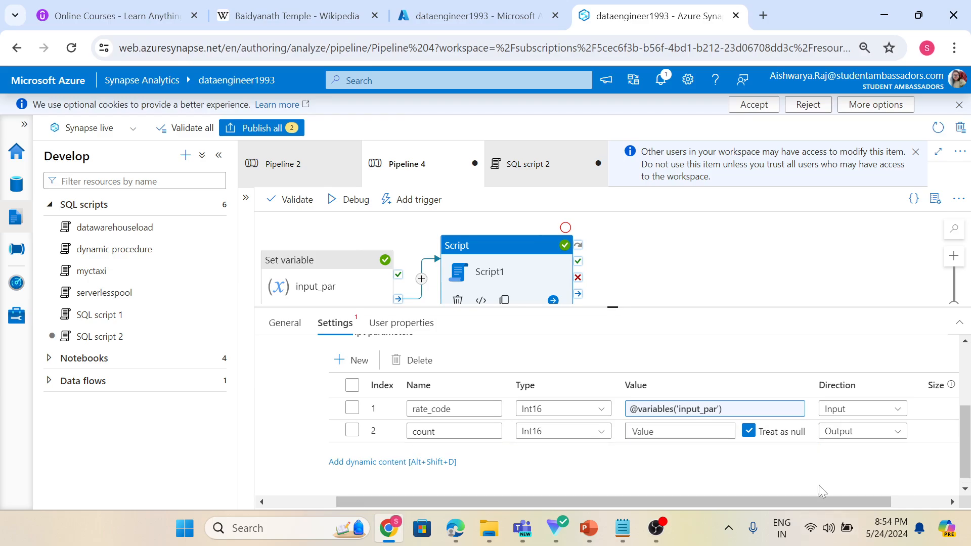
{"action": "left_click_drag", "start_coordinate": [785, 500], "coordinate": [725, 501]}
{"action": "scroll", "coordinate": [365, 438], "scroll_direction": "up", "scroll_amount": 2}
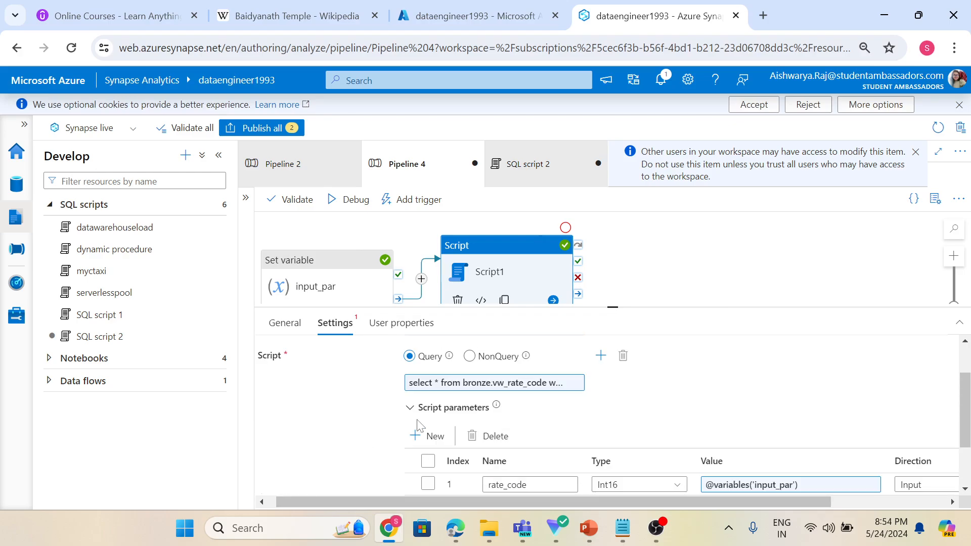
{"action": "left_click", "coordinate": [472, 385]}
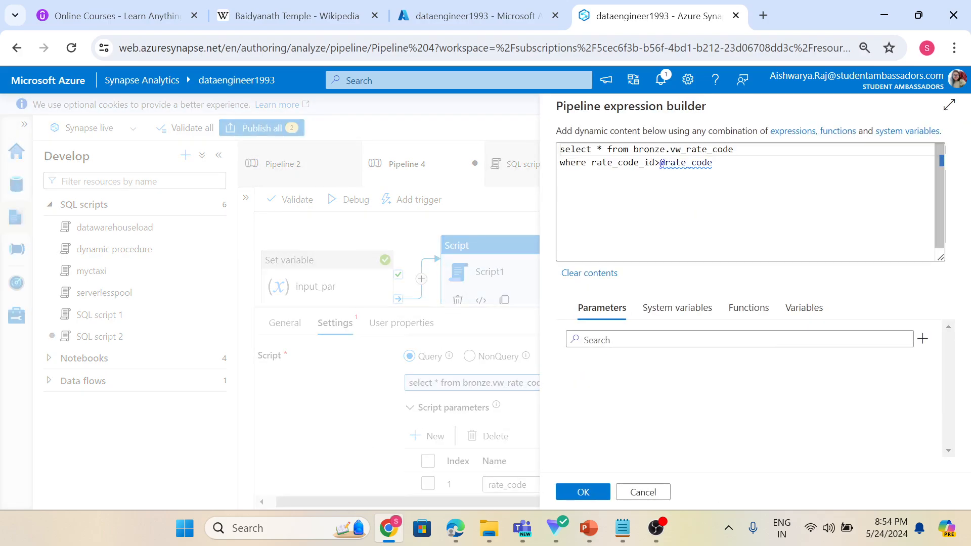
{"action": "left_click", "coordinate": [603, 149]}
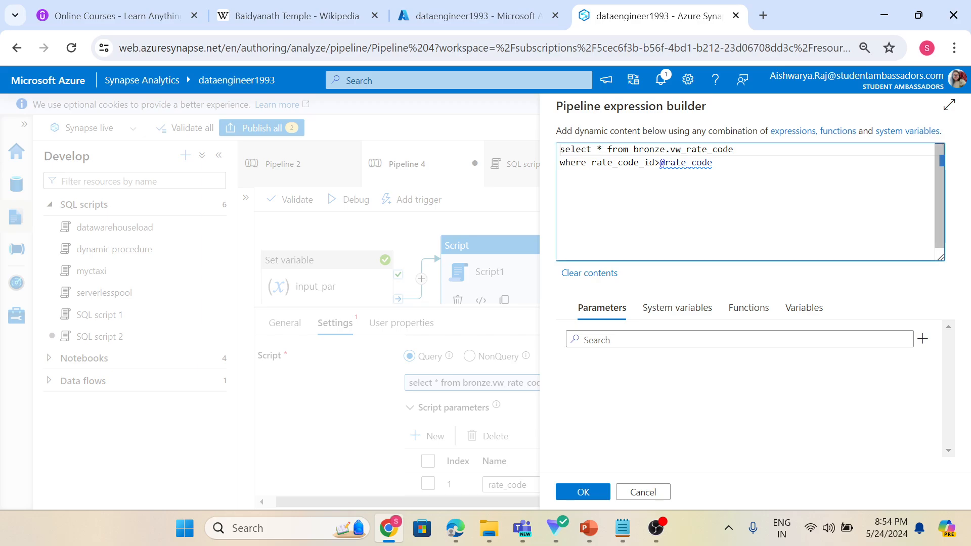
{"action": "key", "text": "BackSpace"}
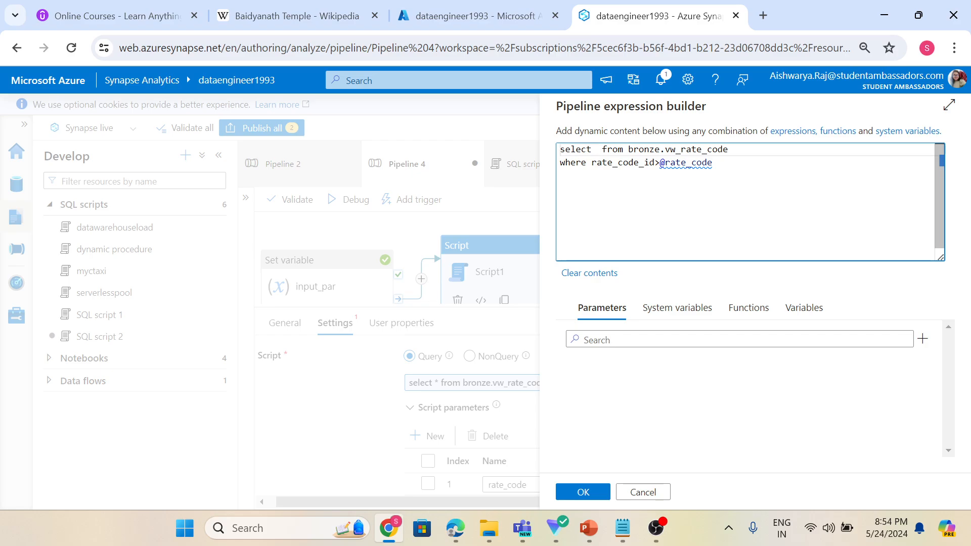
{"action": "type", "text": "@count"}
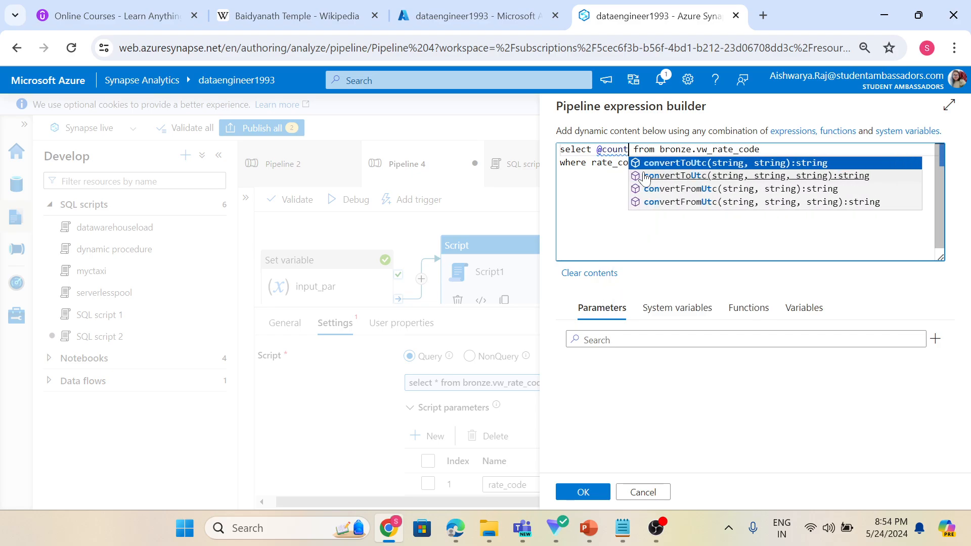
{"action": "type", "text": "=count"}
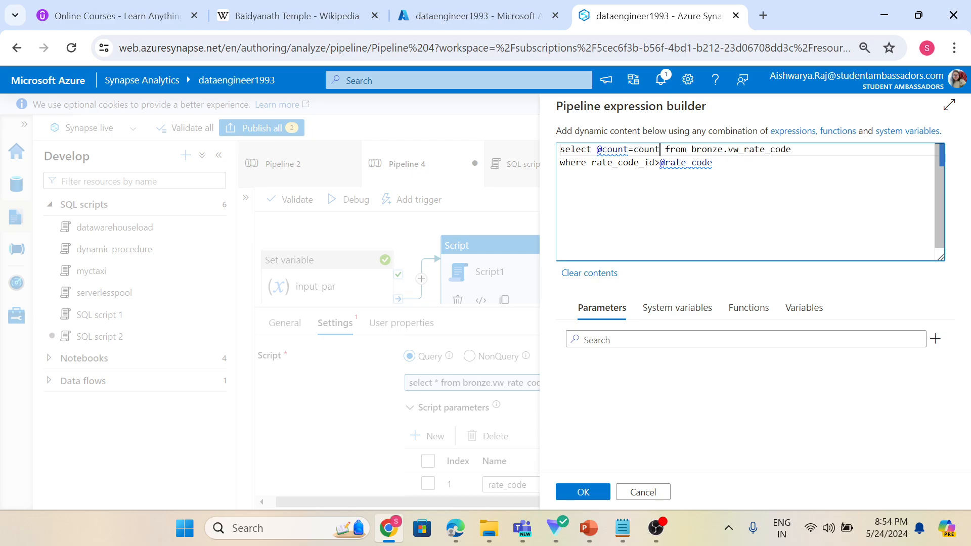
{"action": "type", "text": "(*"}
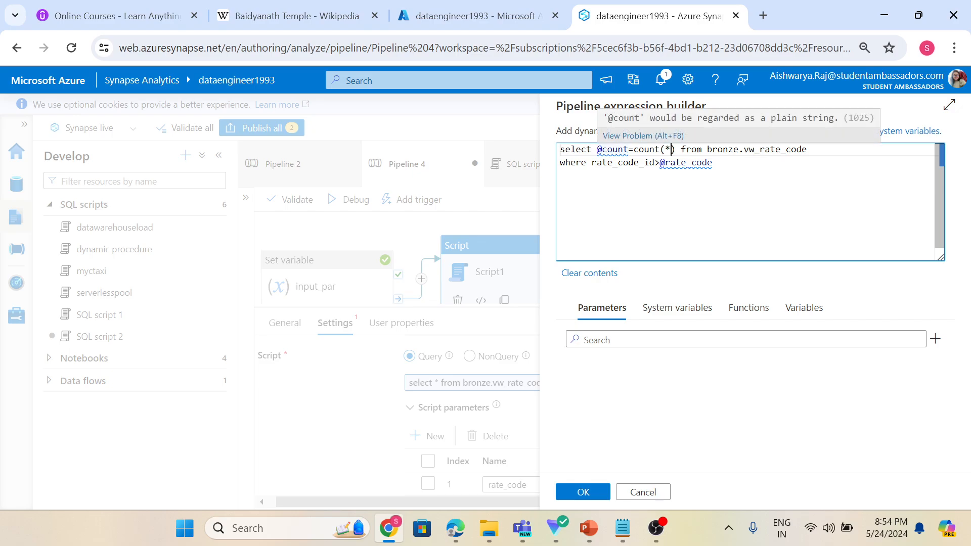
{"action": "double_click", "coordinate": [614, 149]}
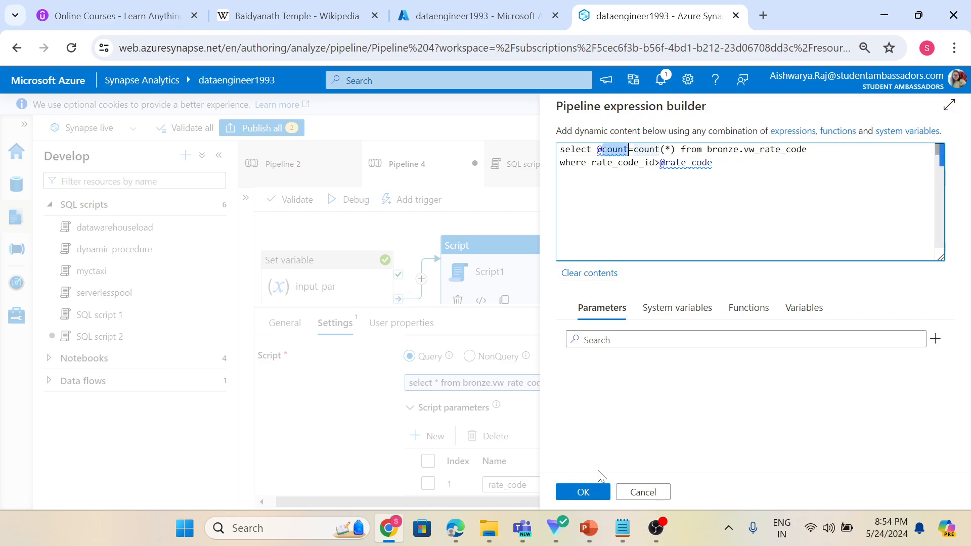
{"action": "left_click", "coordinate": [588, 492]}
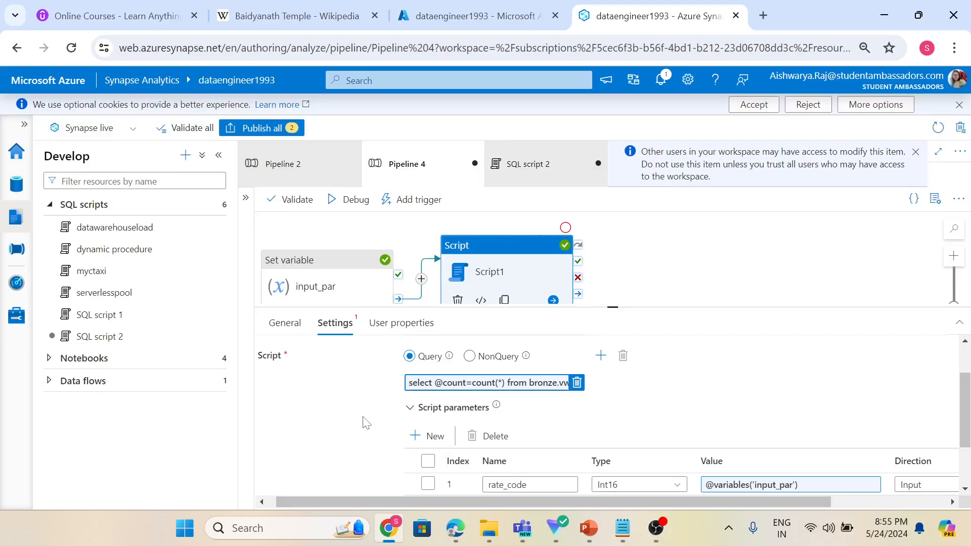
Debug the pipeline and refresh its run status in the output panel.
{"action": "left_click", "coordinate": [635, 261]}
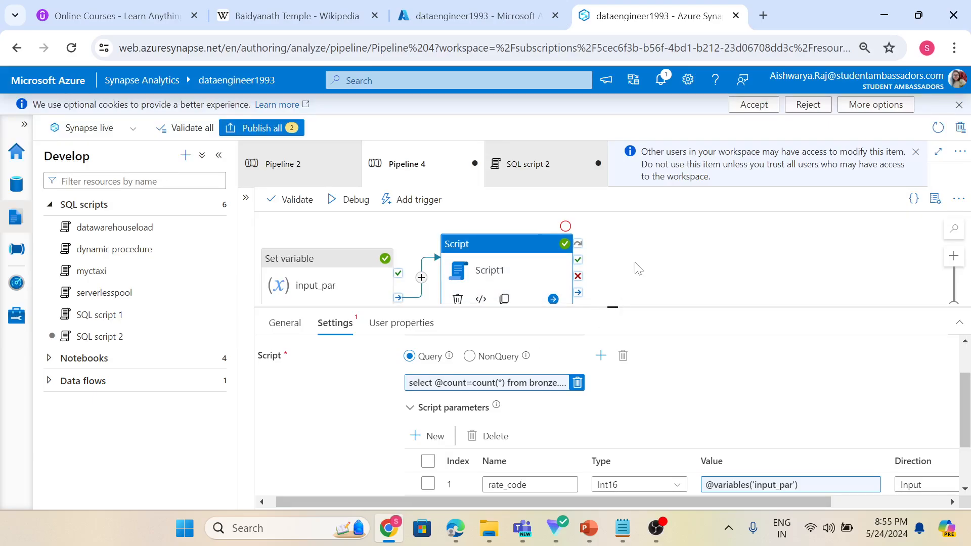
{"action": "left_click", "coordinate": [349, 199]}
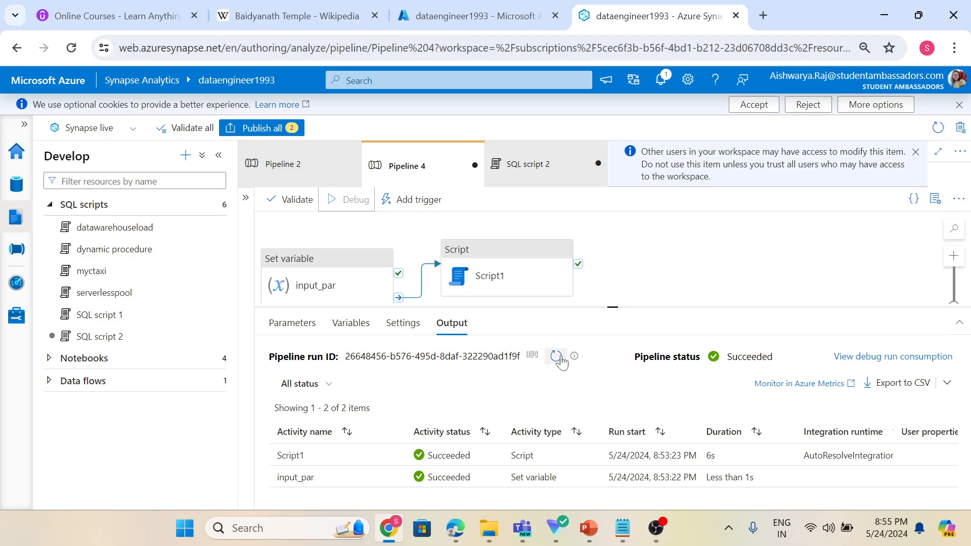
{"action": "left_click", "coordinate": [557, 357]}
{"action": "left_click", "coordinate": [558, 357]}
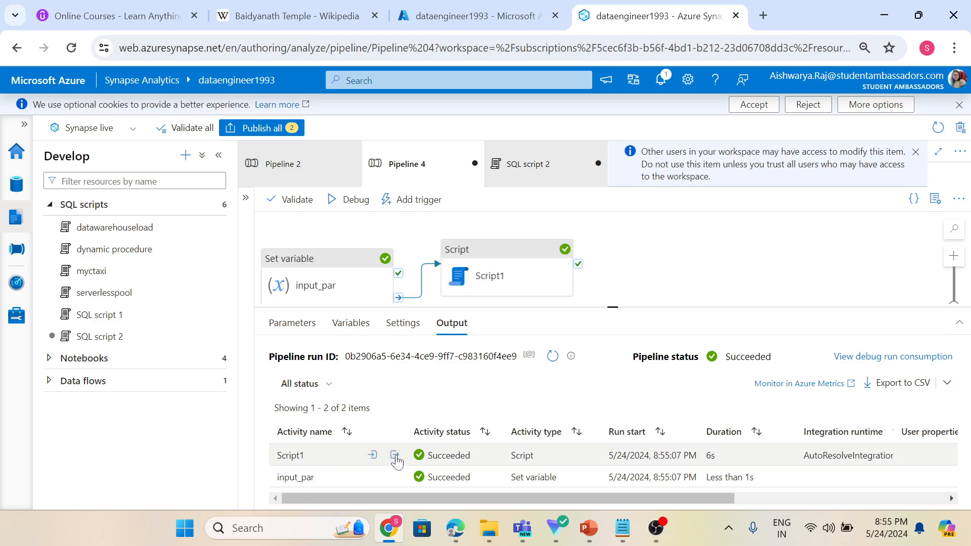
Open Script1's activity output to inspect the count output parameter, then enlarge the pipeline canvas.
{"action": "left_click", "coordinate": [395, 455]}
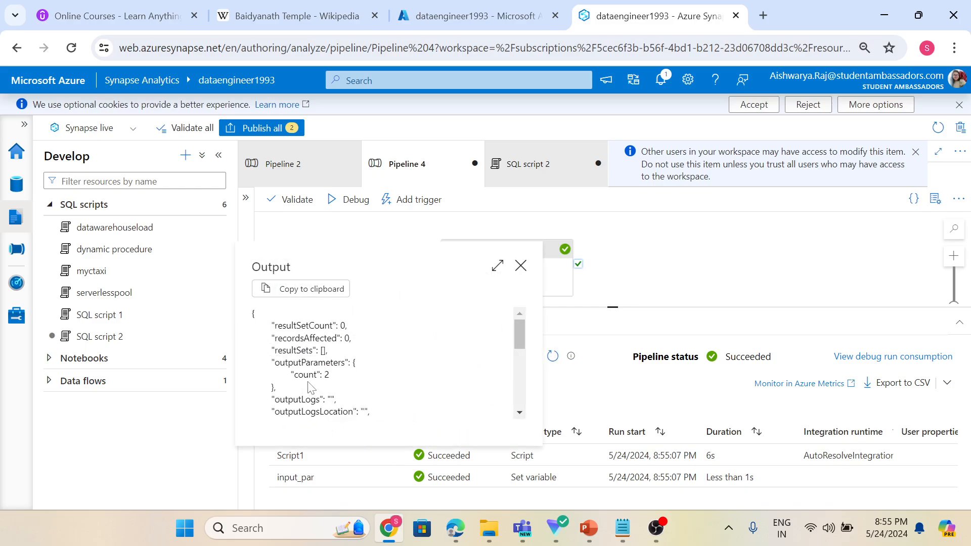
{"action": "left_click_drag", "start_coordinate": [294, 374], "coordinate": [314, 374]}
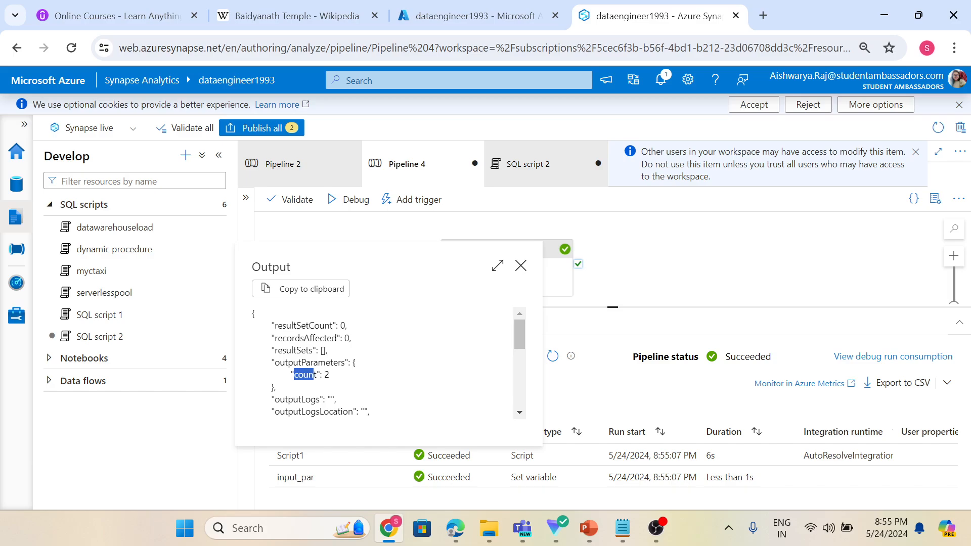
{"action": "left_click", "coordinate": [334, 382]}
{"action": "left_click", "coordinate": [521, 266]}
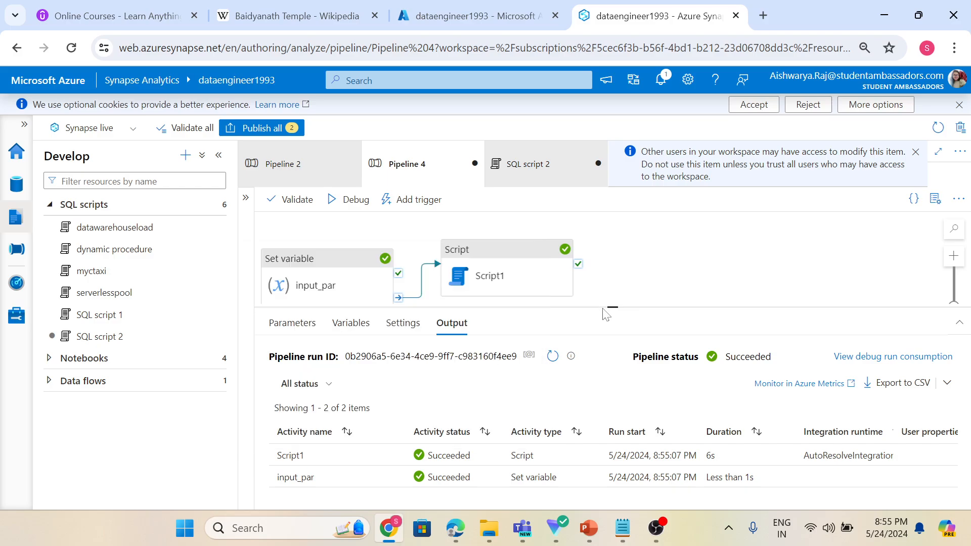
{"action": "left_click_drag", "start_coordinate": [609, 309], "coordinate": [611, 373]}
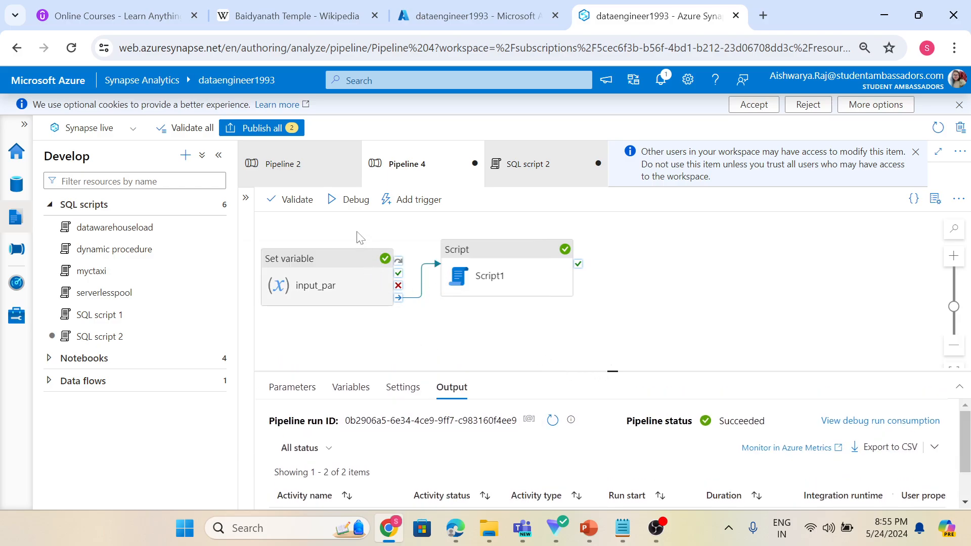
Add a Set variable activity to the pipeline canvas to the right of Script1.
{"action": "left_click", "coordinate": [246, 197]}
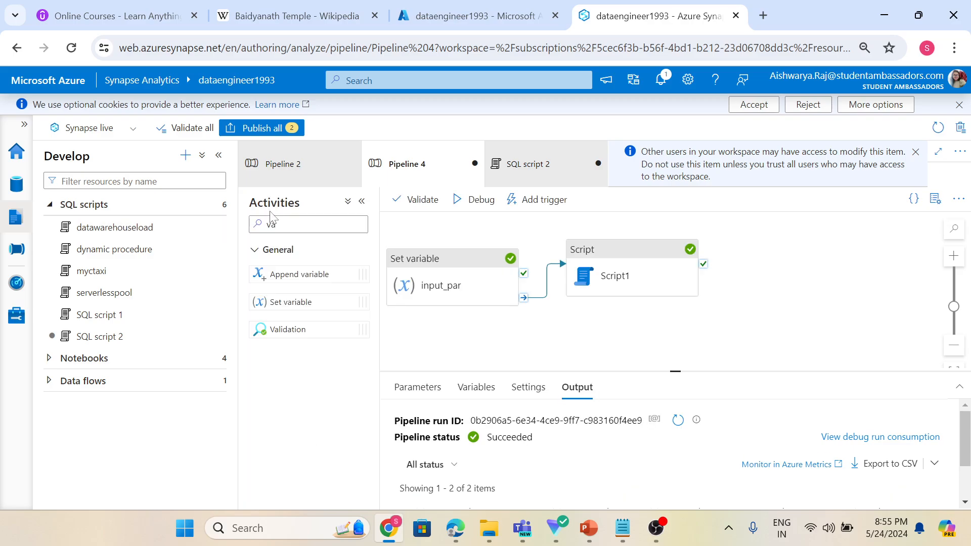
{"action": "left_click_drag", "start_coordinate": [291, 302], "coordinate": [781, 266]}
{"action": "left_click_drag", "start_coordinate": [793, 249], "coordinate": [808, 251]}
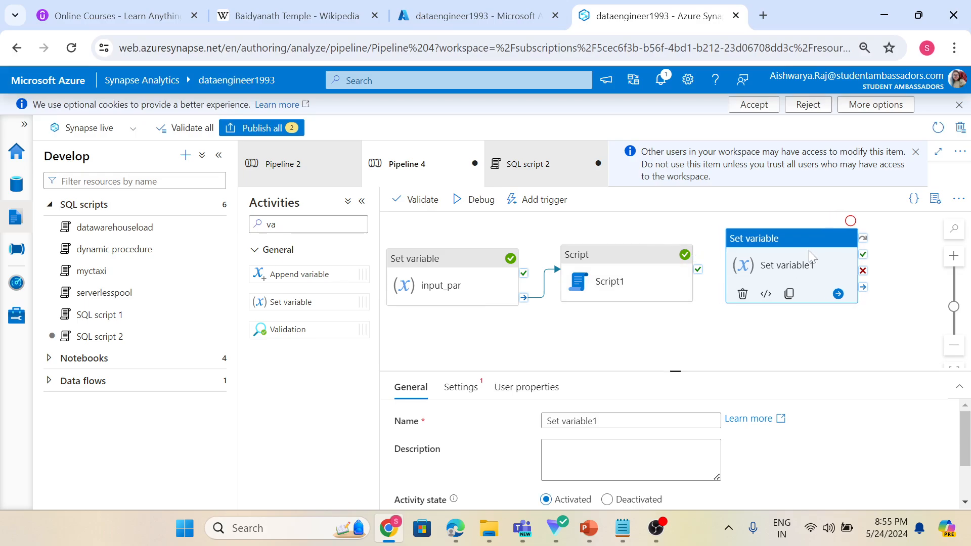
Search the activities for Script and add a second Script activity below the new Set variable.
{"action": "double_click", "coordinate": [271, 224]}
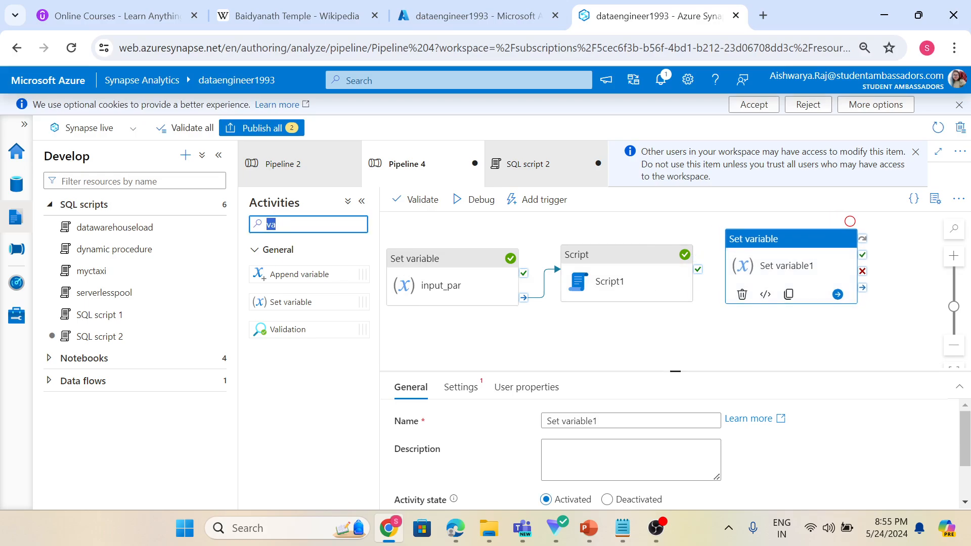
{"action": "type", "text": "scr"}
{"action": "left_click_drag", "start_coordinate": [281, 274], "coordinate": [748, 346]}
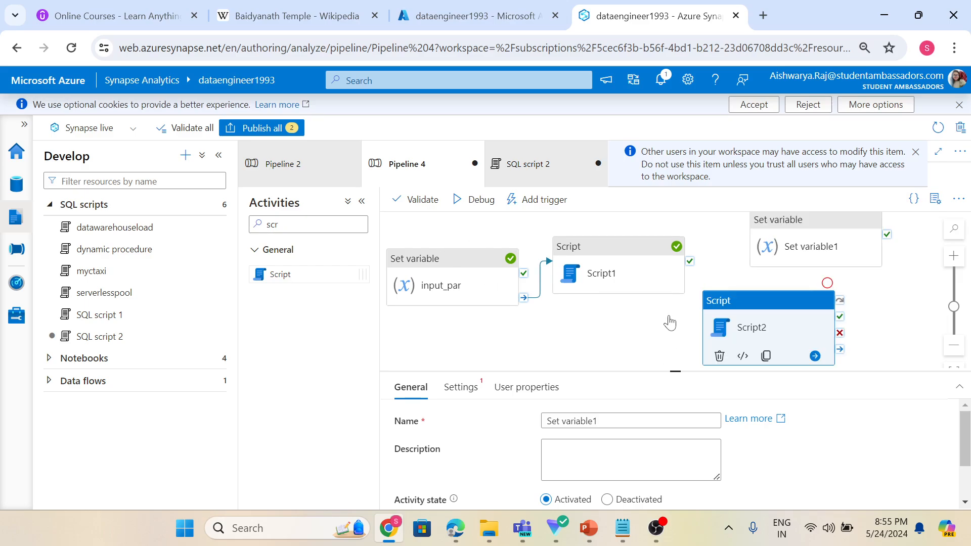
Connect Script1's success output to Set variable1 and to Script2, then collapse the activities pane.
{"action": "left_click", "coordinate": [692, 295]}
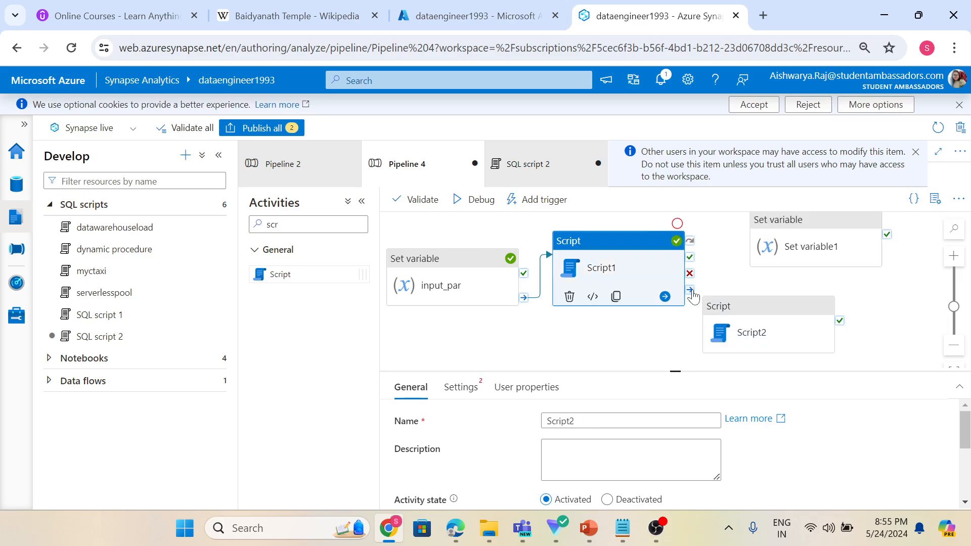
{"action": "left_click_drag", "start_coordinate": [690, 292], "coordinate": [773, 246]}
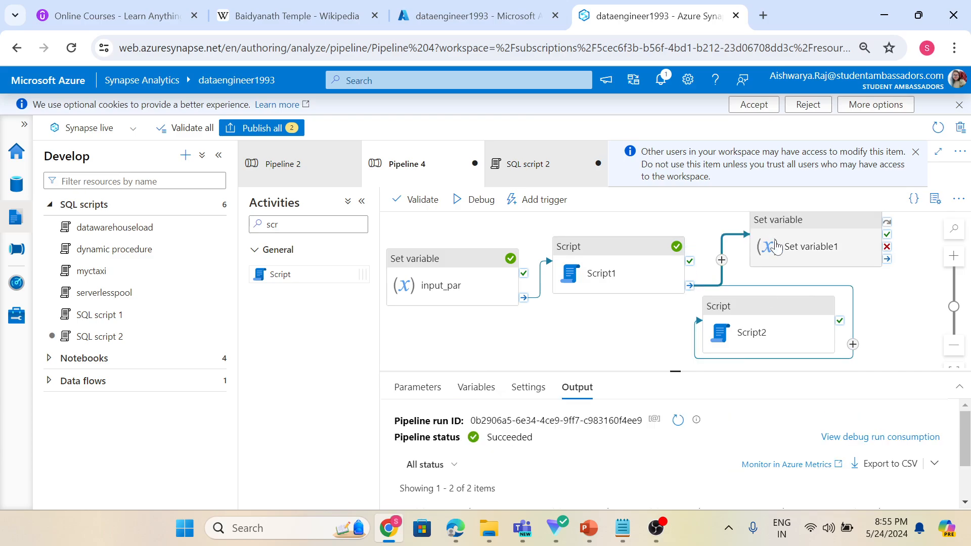
{"action": "left_click_drag", "start_coordinate": [792, 331], "coordinate": [797, 321]}
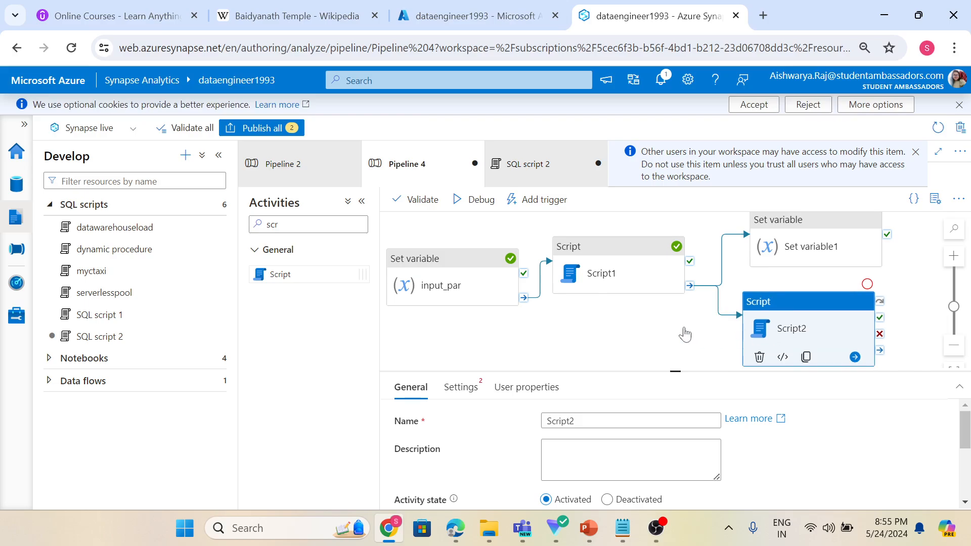
{"action": "left_click", "coordinate": [361, 203]}
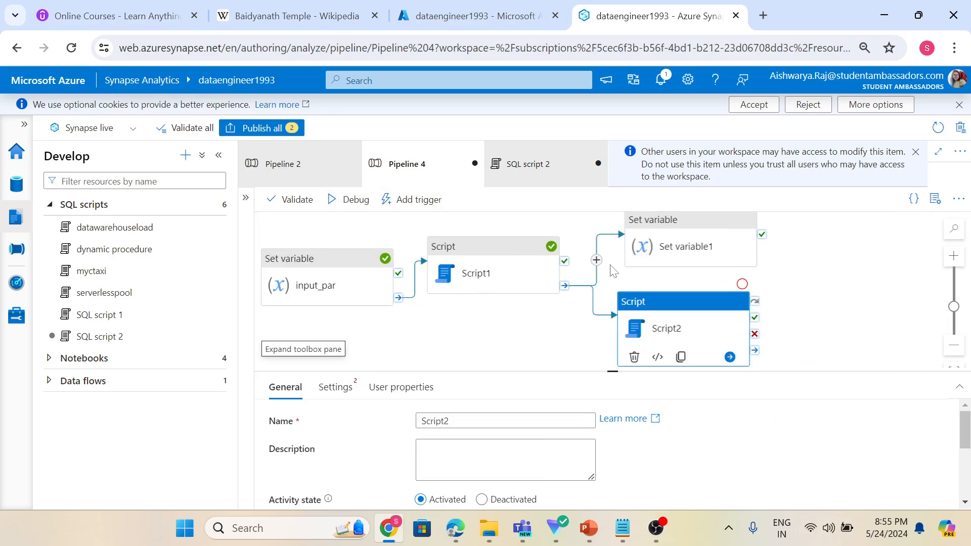
Review the settings of Set variable1, Script2 and Script1, including Script1's query.
{"action": "left_click", "coordinate": [650, 243]}
{"action": "left_click", "coordinate": [335, 387]}
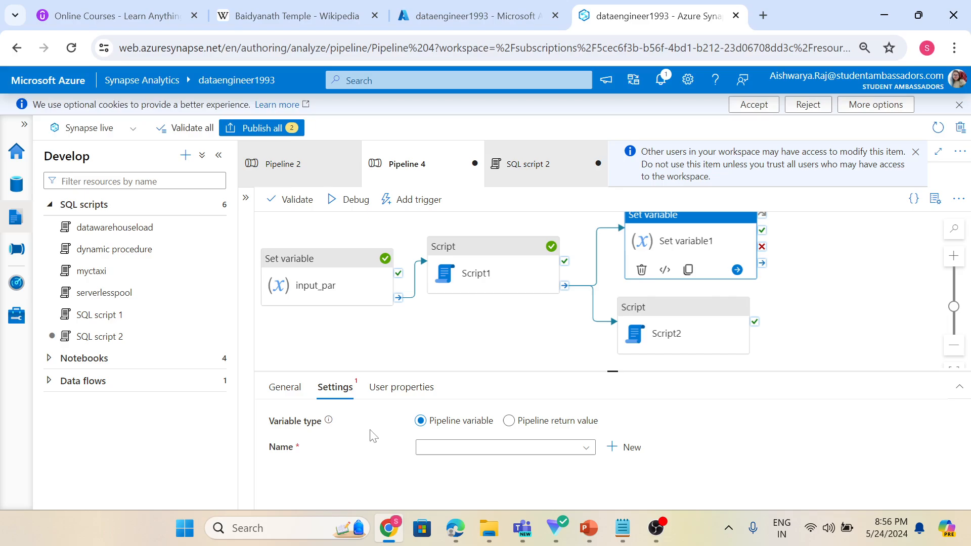
{"action": "left_click", "coordinate": [661, 334]}
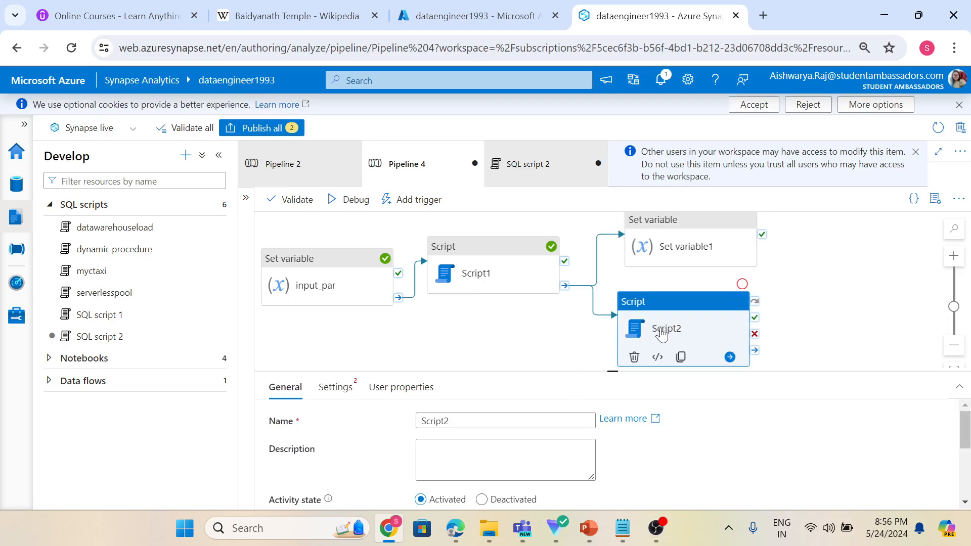
{"action": "left_click", "coordinate": [334, 387]}
{"action": "left_click", "coordinate": [457, 263]}
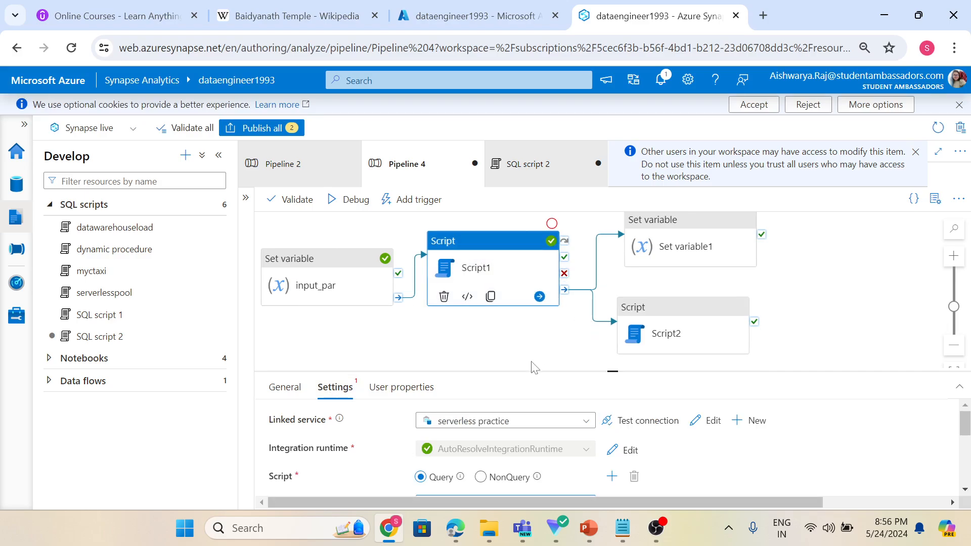
{"action": "scroll", "coordinate": [412, 424], "scroll_direction": "down", "scroll_amount": 3}
{"action": "scroll", "coordinate": [438, 444], "scroll_direction": "up", "scroll_amount": 2}
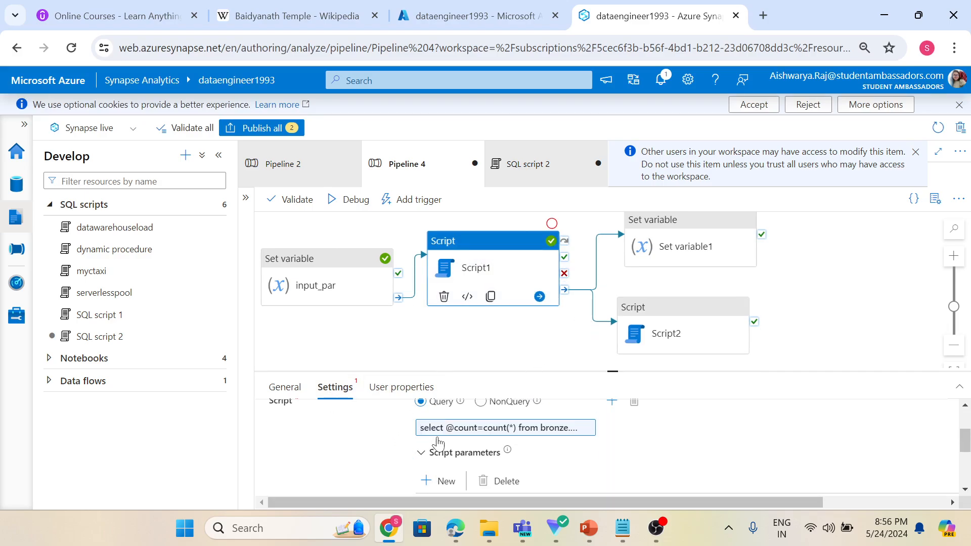
Switch to Notepad and select the whole saved query text, then return to the browser.
{"action": "left_click", "coordinate": [625, 532]}
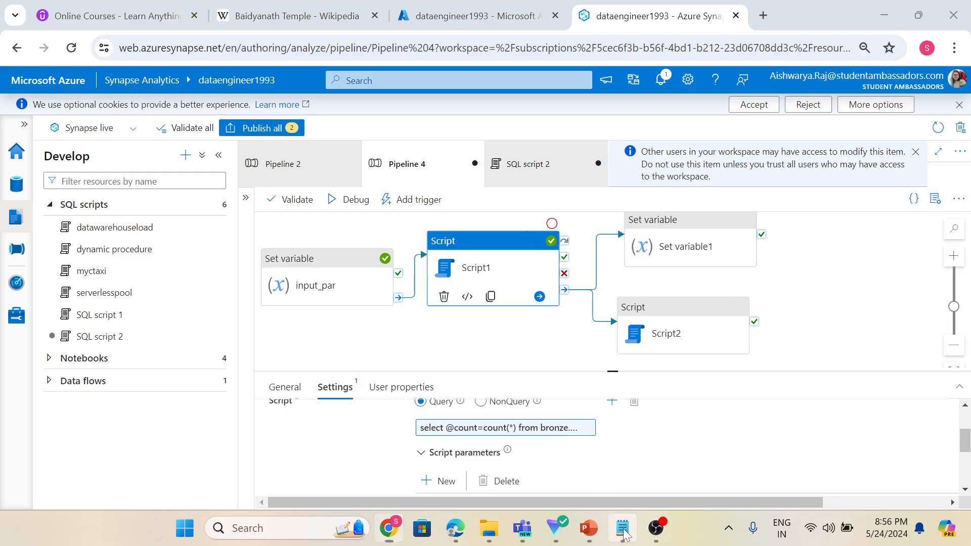
{"action": "left_click", "coordinate": [145, 82]}
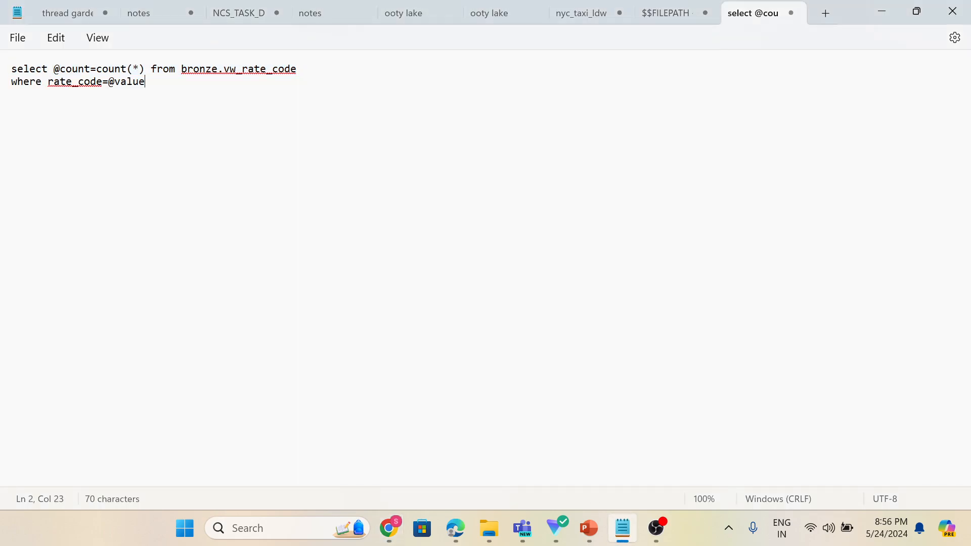
{"action": "key", "text": "ctrl+a"}
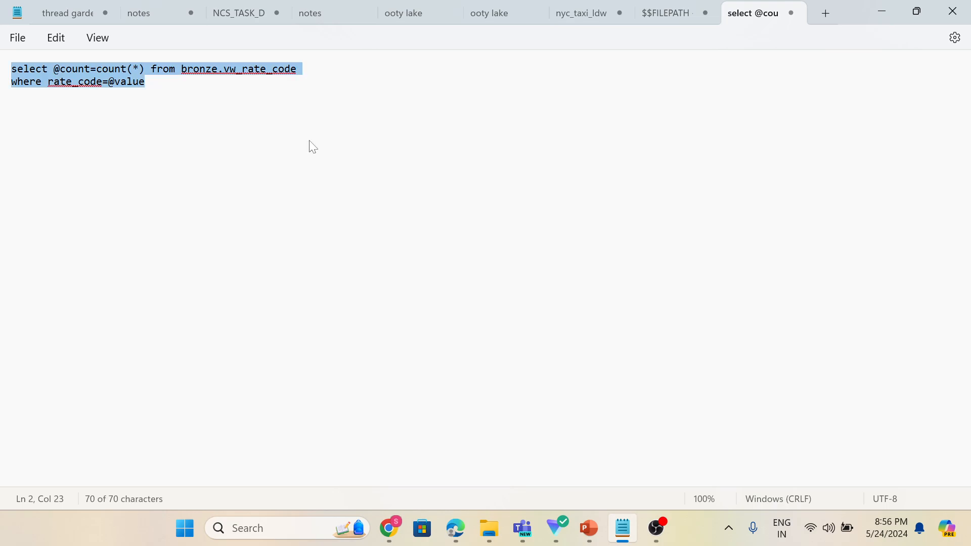
{"action": "left_click", "coordinate": [390, 528]}
Set Script2's linked service to serverless practice.
{"action": "left_click", "coordinate": [658, 331]}
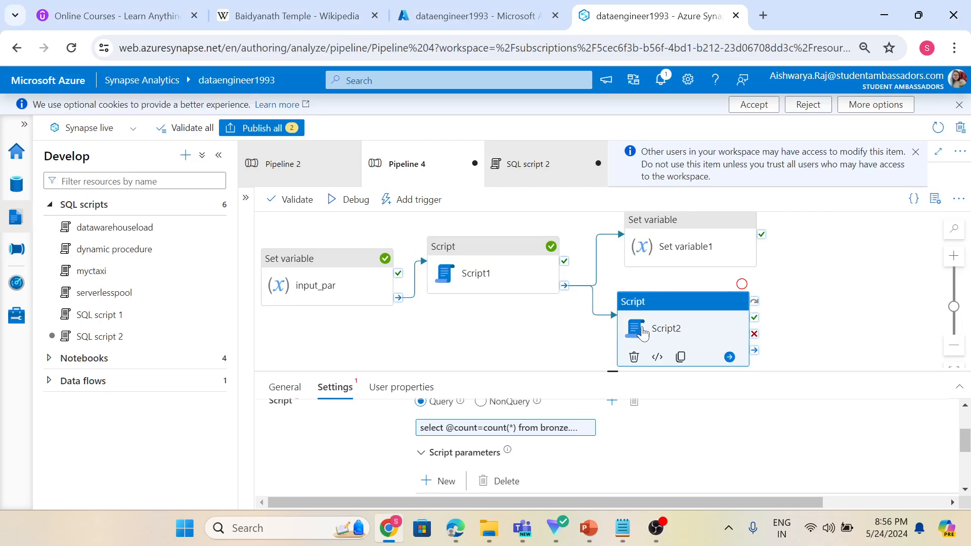
{"action": "left_click", "coordinate": [433, 421]}
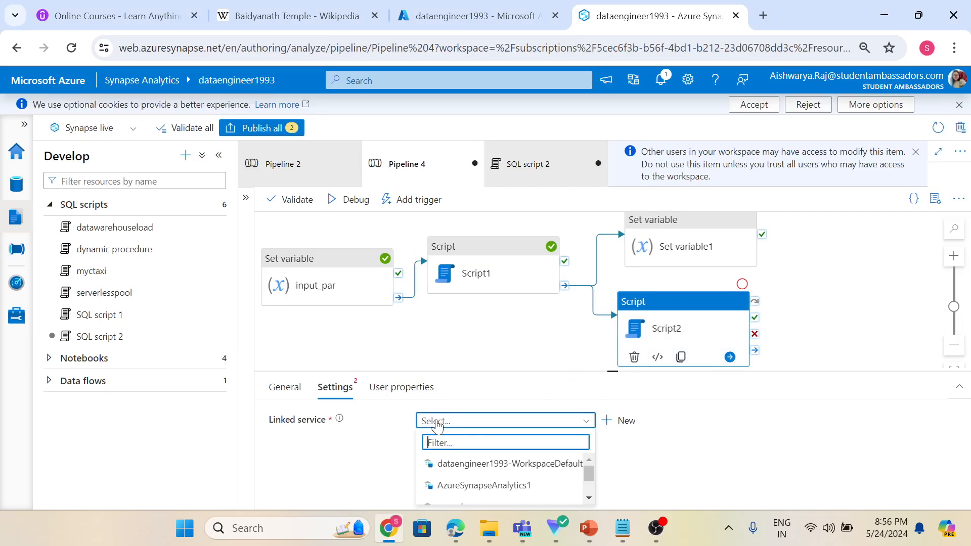
{"action": "scroll", "coordinate": [508, 475], "scroll_direction": "down", "scroll_amount": 2}
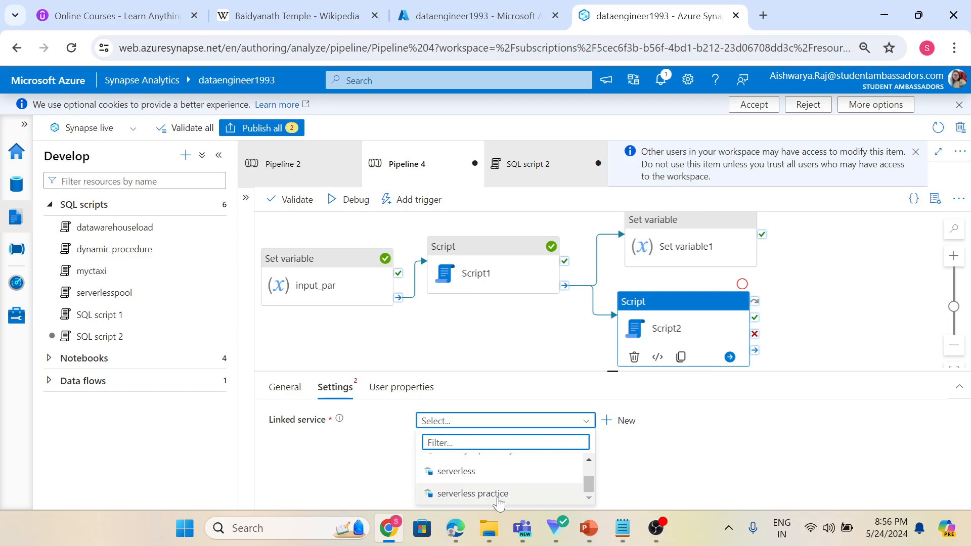
{"action": "left_click", "coordinate": [500, 494]}
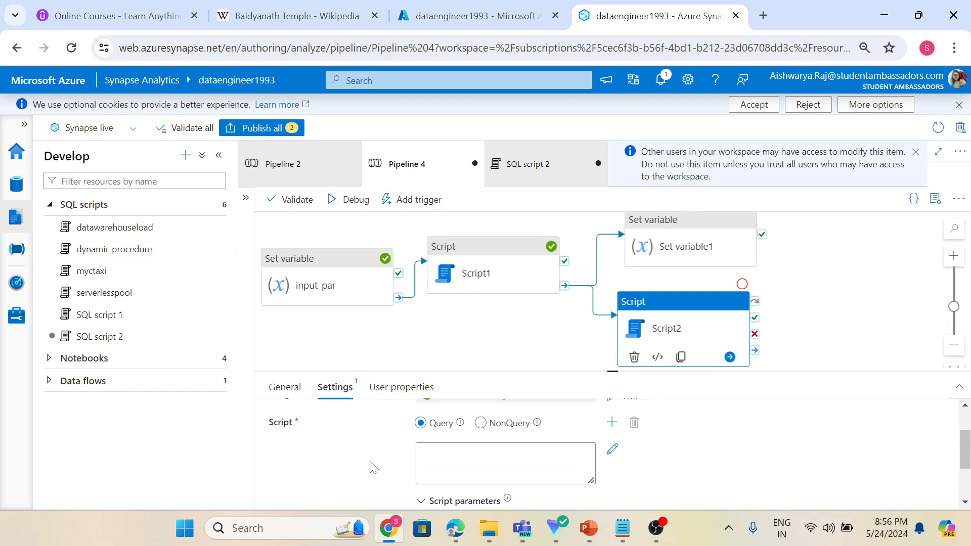
Add a new script parameter to Script2 named rate_code with type Int16.
{"action": "scroll", "coordinate": [404, 472], "scroll_direction": "down", "scroll_amount": 2}
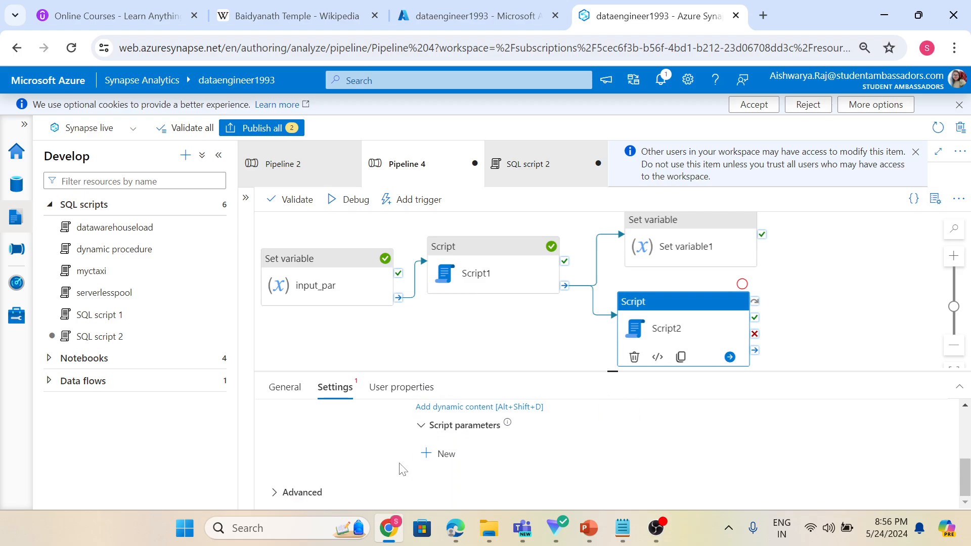
{"action": "left_click", "coordinate": [425, 455]}
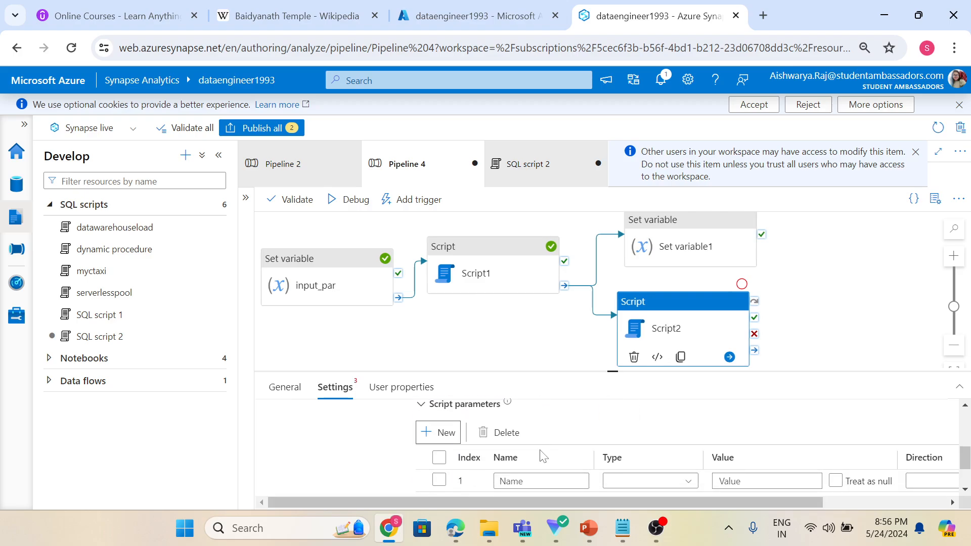
{"action": "type", "text": "rate_code"}
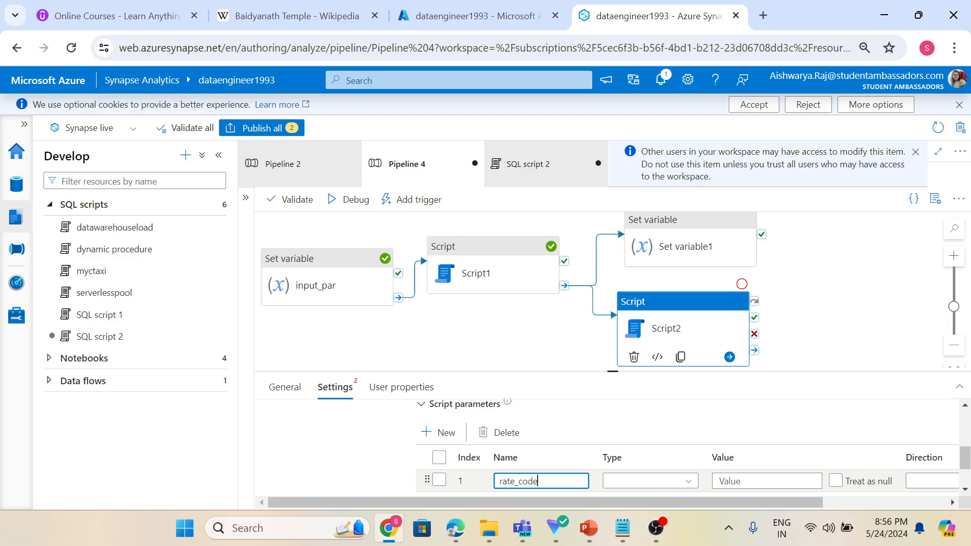
{"action": "left_click", "coordinate": [647, 481]}
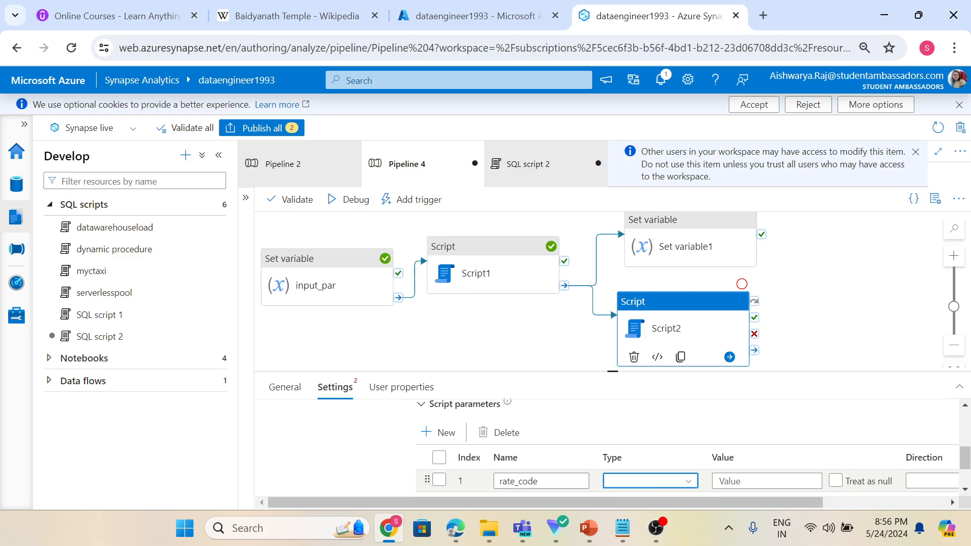
{"action": "type", "text": "int"}
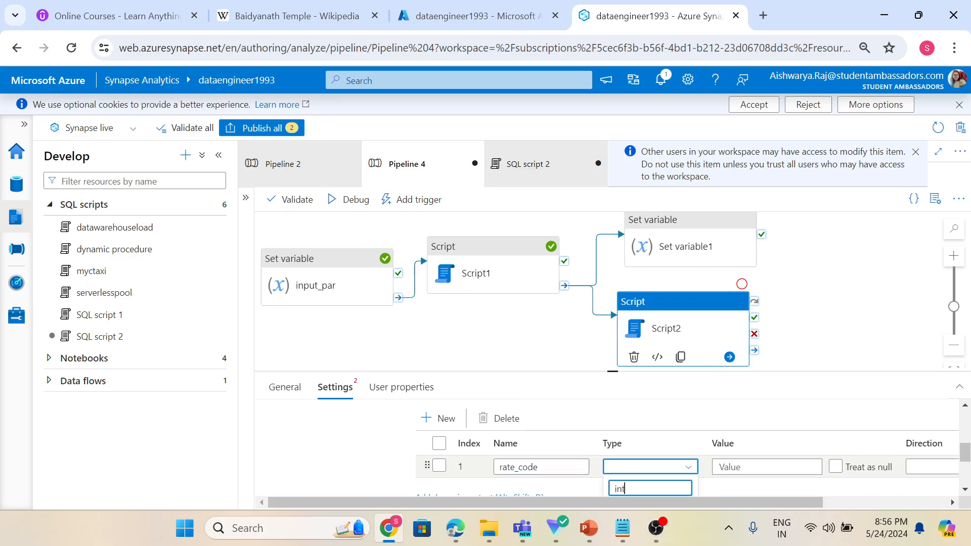
{"action": "left_click", "coordinate": [632, 447]}
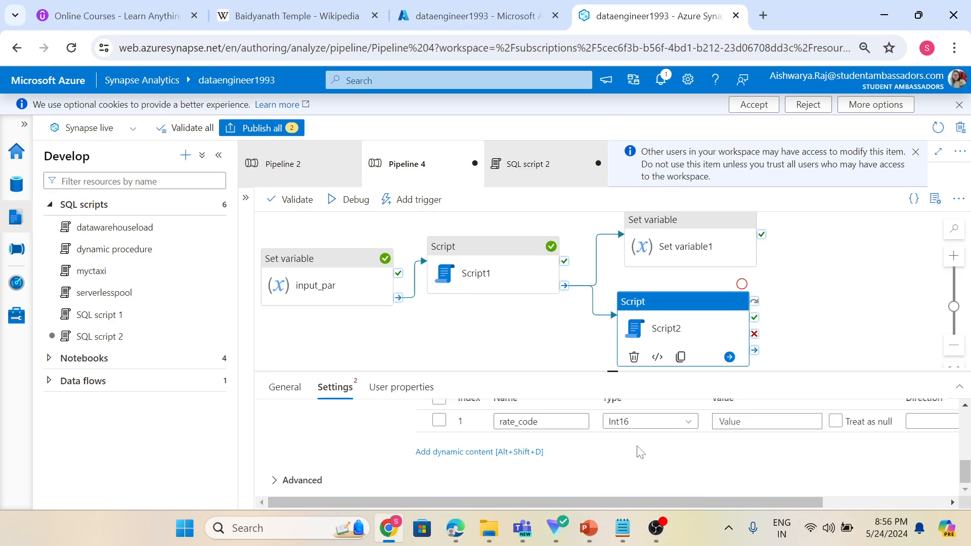
{"action": "left_click", "coordinate": [744, 421]}
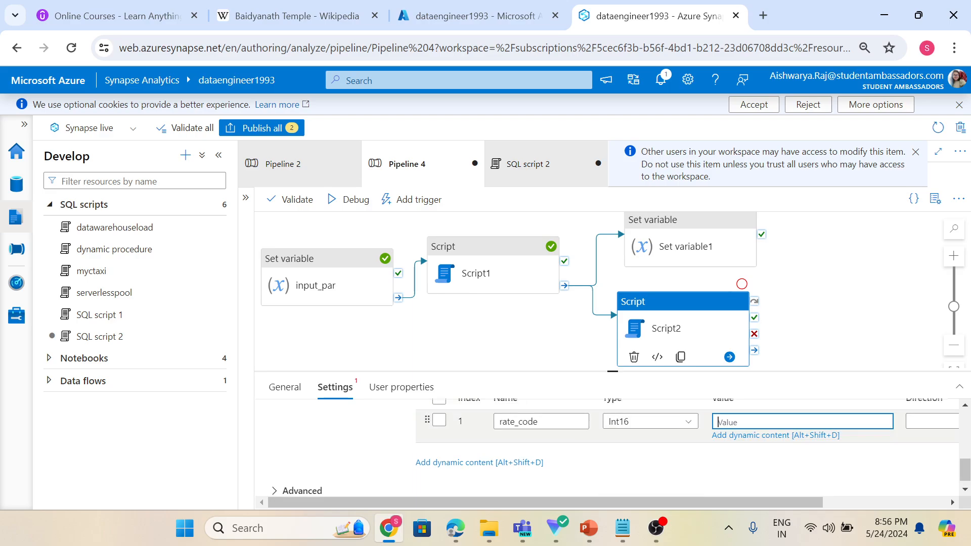
{"action": "left_click", "coordinate": [747, 441]}
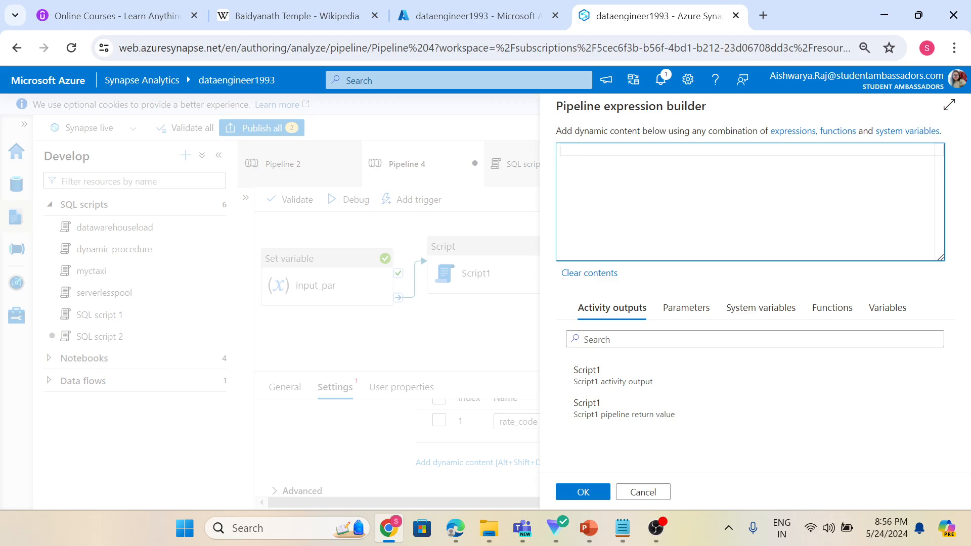
{"action": "left_click", "coordinate": [685, 315]}
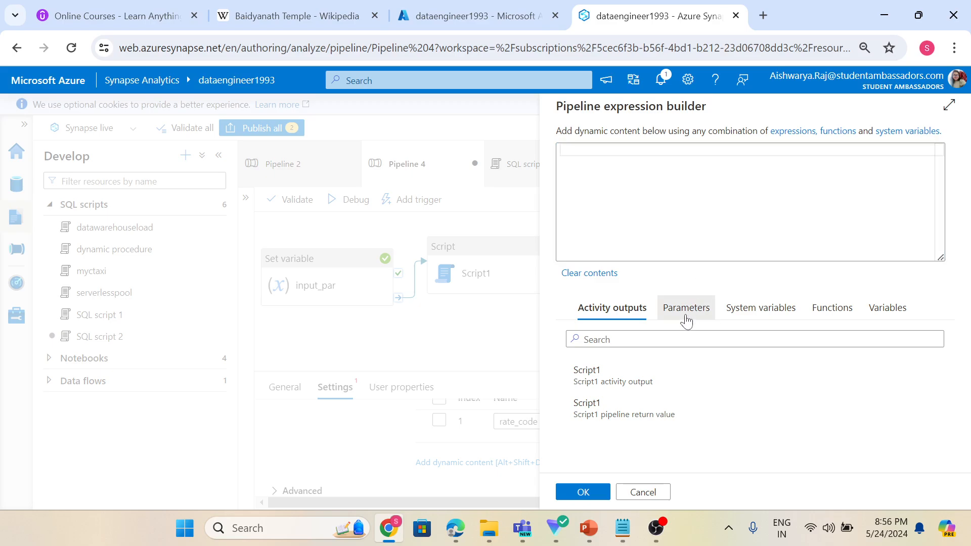
{"action": "left_click", "coordinate": [759, 309]}
{"action": "left_click", "coordinate": [612, 308]}
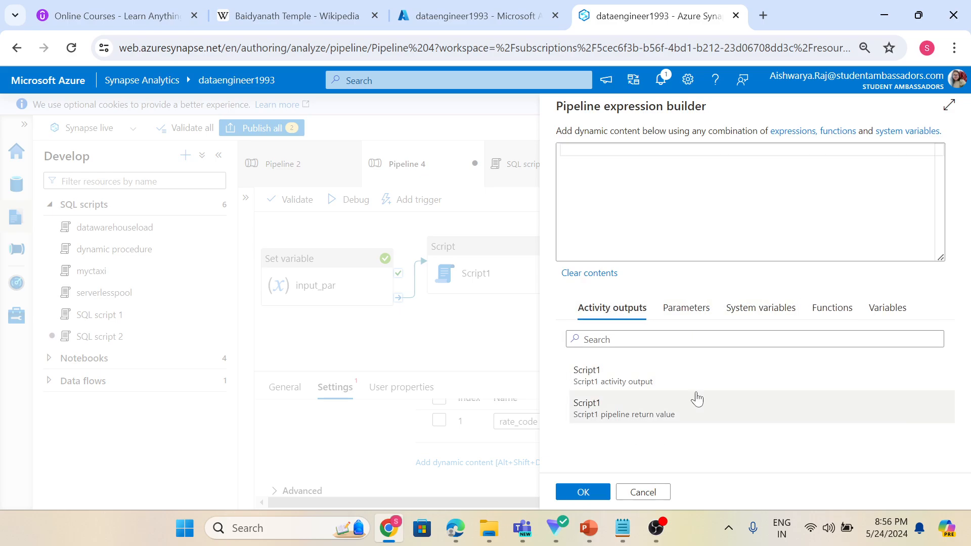
{"action": "left_click", "coordinate": [669, 376]}
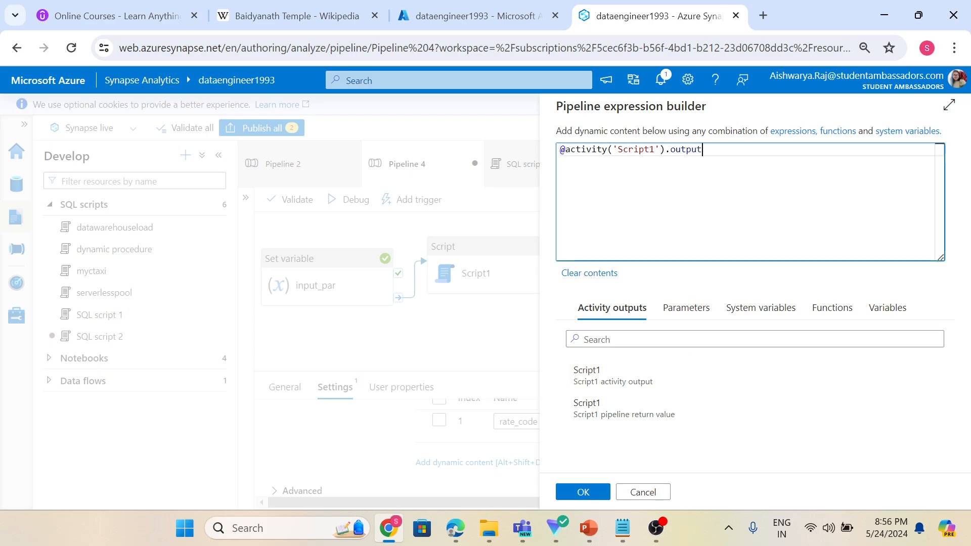
{"action": "left_click", "coordinate": [595, 500]}
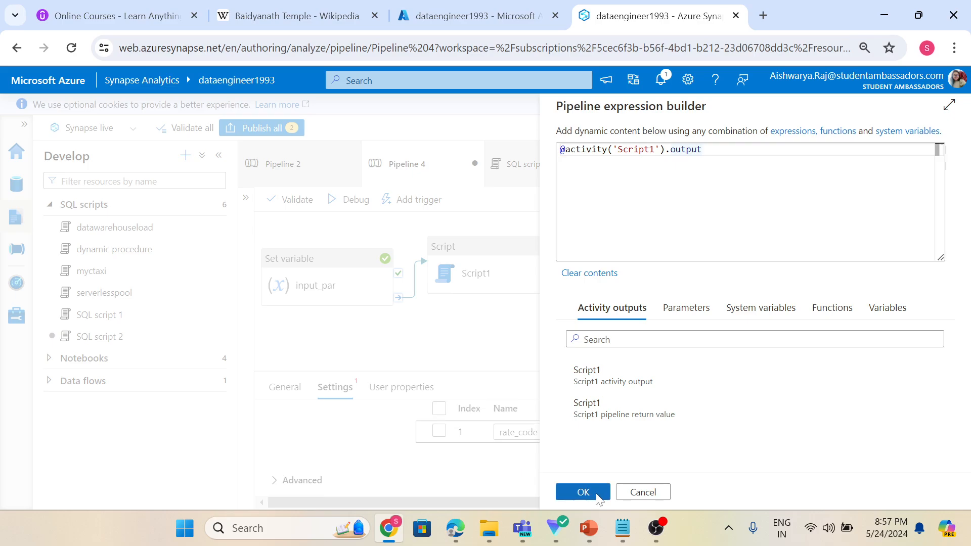
Open Script1's run output from the debug results and highlight the outputParameters entry.
{"action": "left_click", "coordinate": [507, 348]}
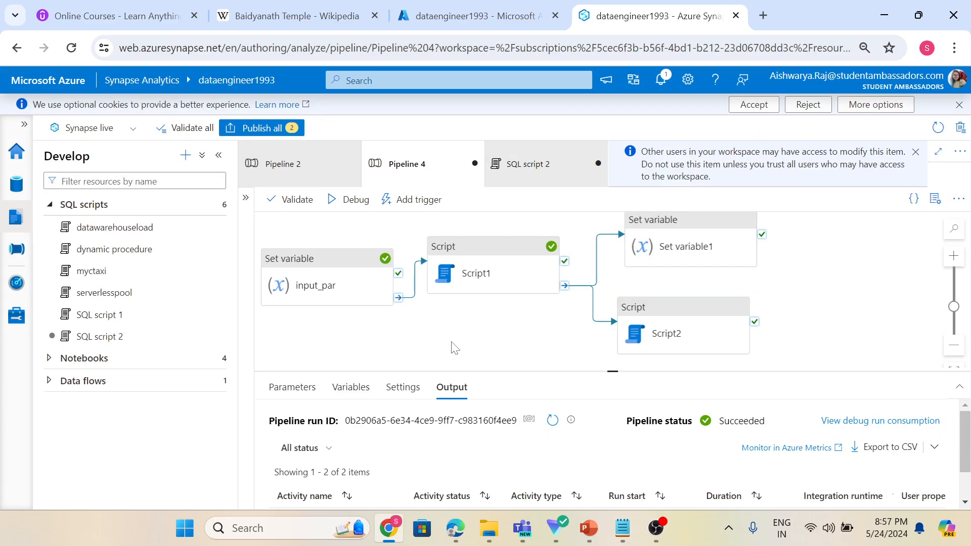
{"action": "scroll", "coordinate": [401, 455], "scroll_direction": "down", "scroll_amount": 1}
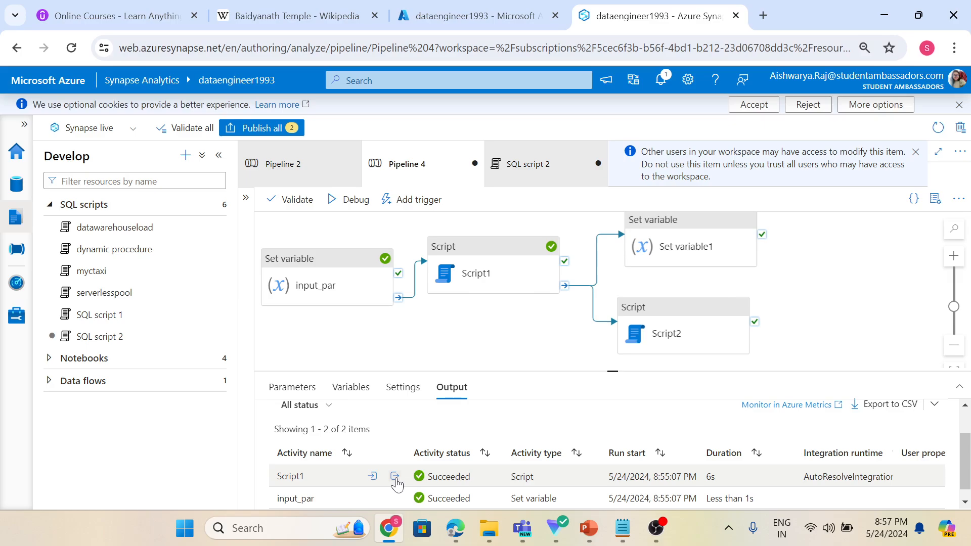
{"action": "left_click", "coordinate": [396, 476]}
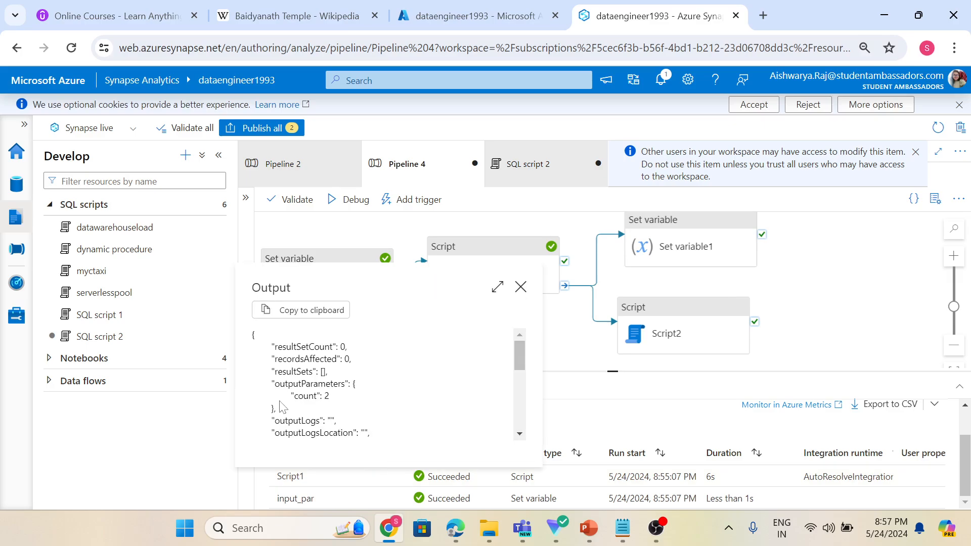
{"action": "left_click_drag", "start_coordinate": [274, 384], "coordinate": [345, 384]}
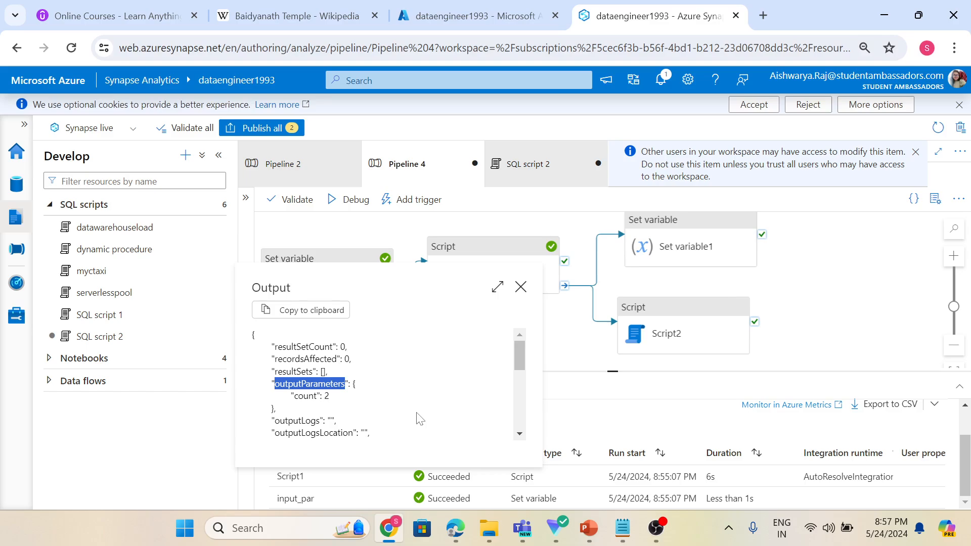
{"action": "key", "text": "Escape"}
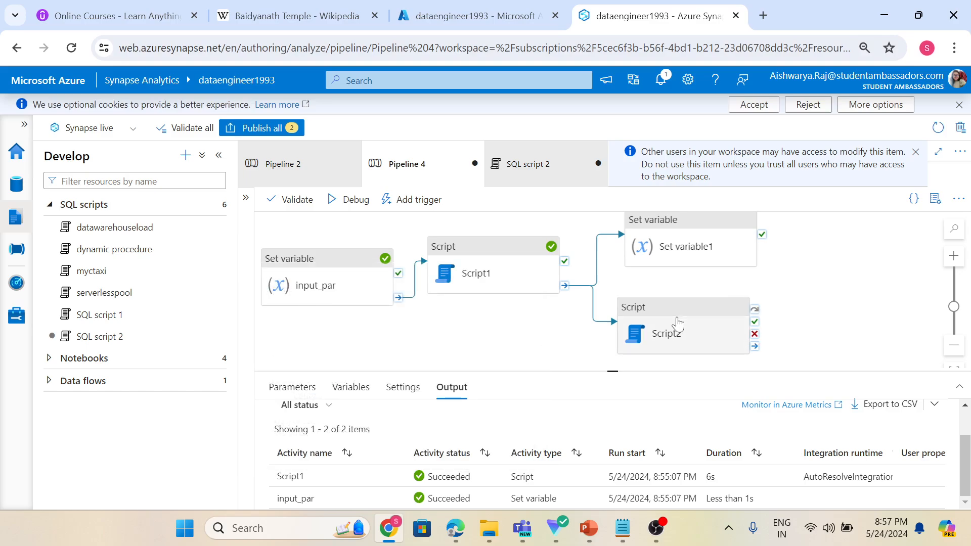
{"action": "left_click", "coordinate": [678, 324]}
{"action": "scroll", "coordinate": [397, 445], "scroll_direction": "down", "scroll_amount": 2}
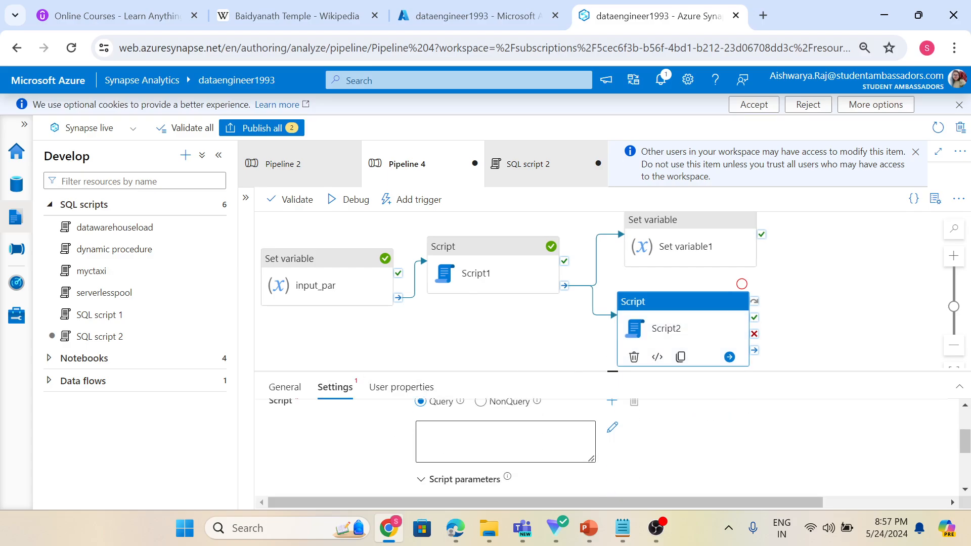
{"action": "scroll", "coordinate": [399, 453], "scroll_direction": "up", "scroll_amount": 3}
{"action": "scroll", "coordinate": [399, 454], "scroll_direction": "down", "scroll_amount": 6}
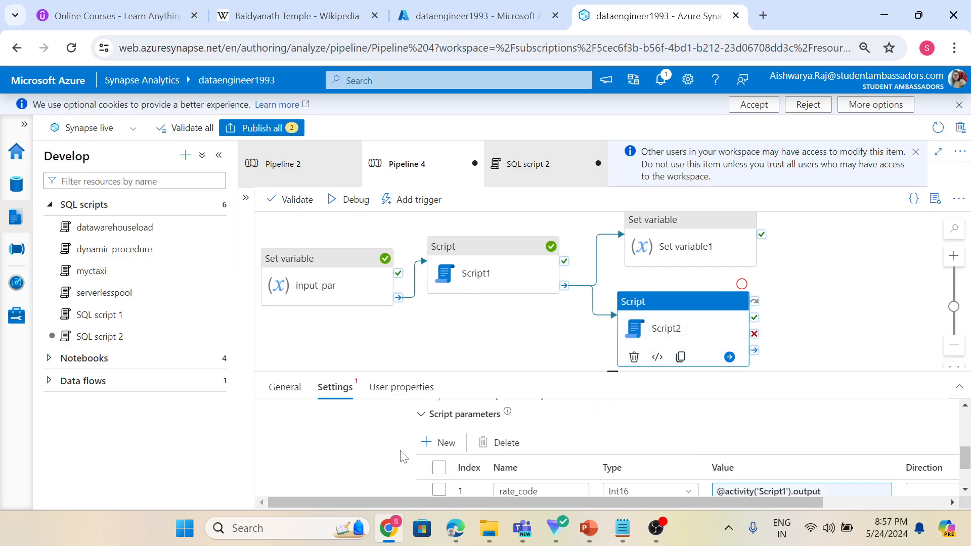
{"action": "left_click", "coordinate": [770, 431]}
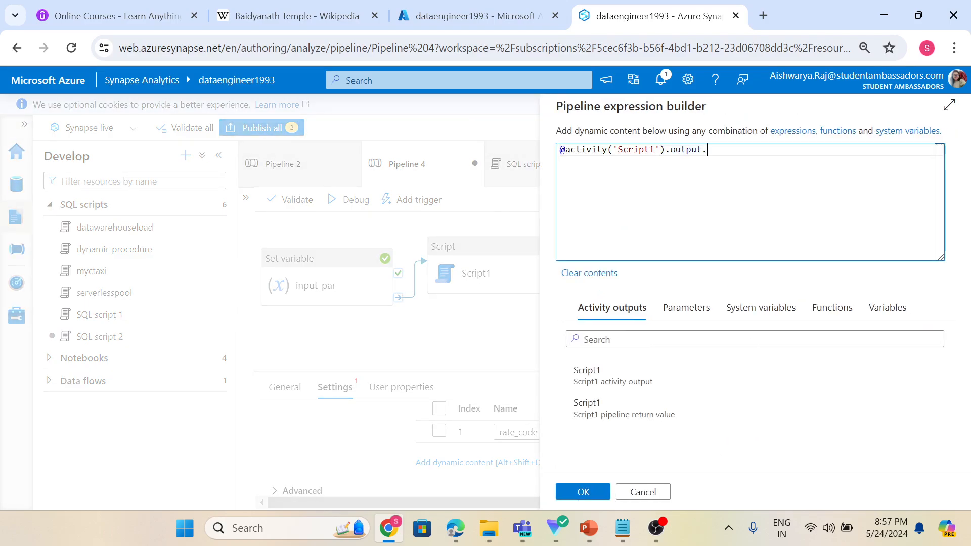
{"action": "type", "text": ".outputParameters.count"}
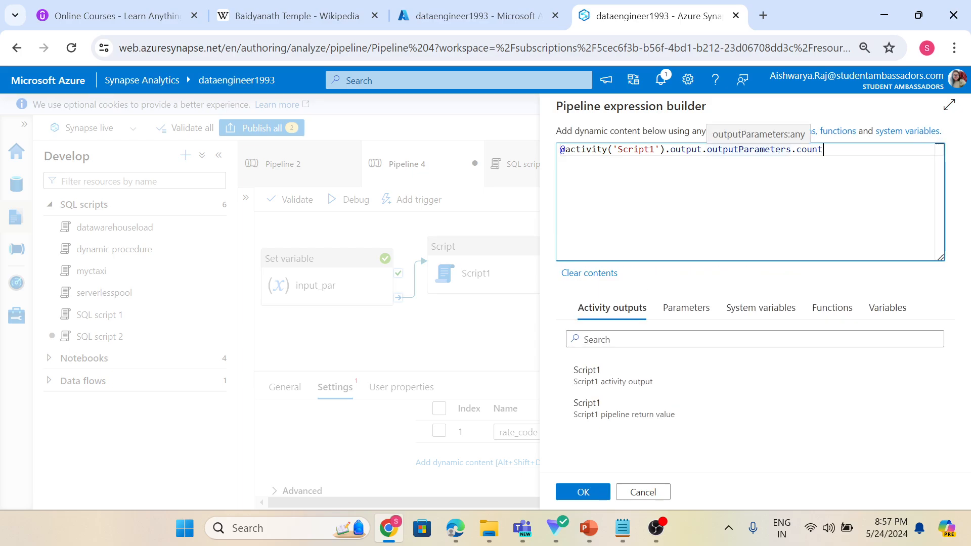
{"action": "left_click", "coordinate": [580, 499]}
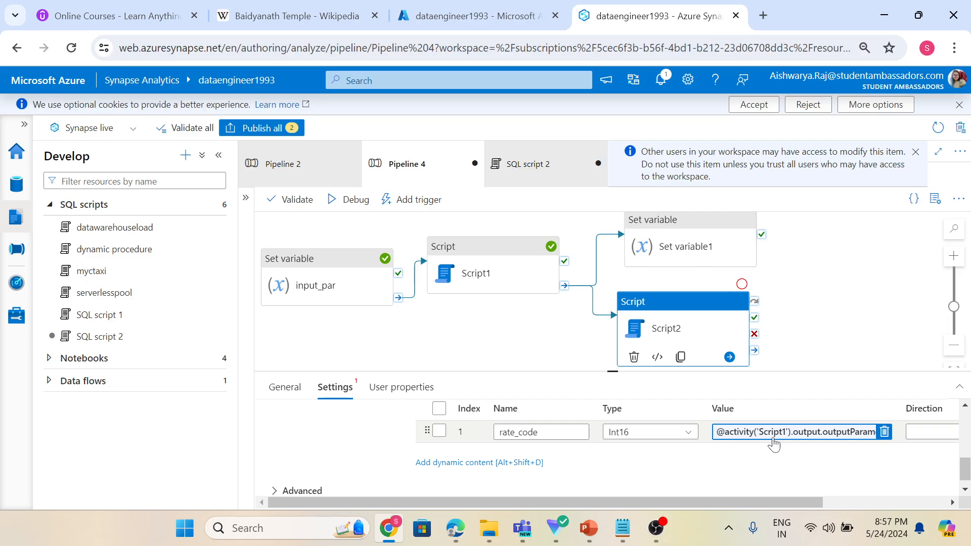
Open Script2's query in the expression builder and begin it with select * from.
{"action": "scroll", "coordinate": [394, 463], "scroll_direction": "up", "scroll_amount": 5}
{"action": "scroll", "coordinate": [394, 463], "scroll_direction": "down", "scroll_amount": 3}
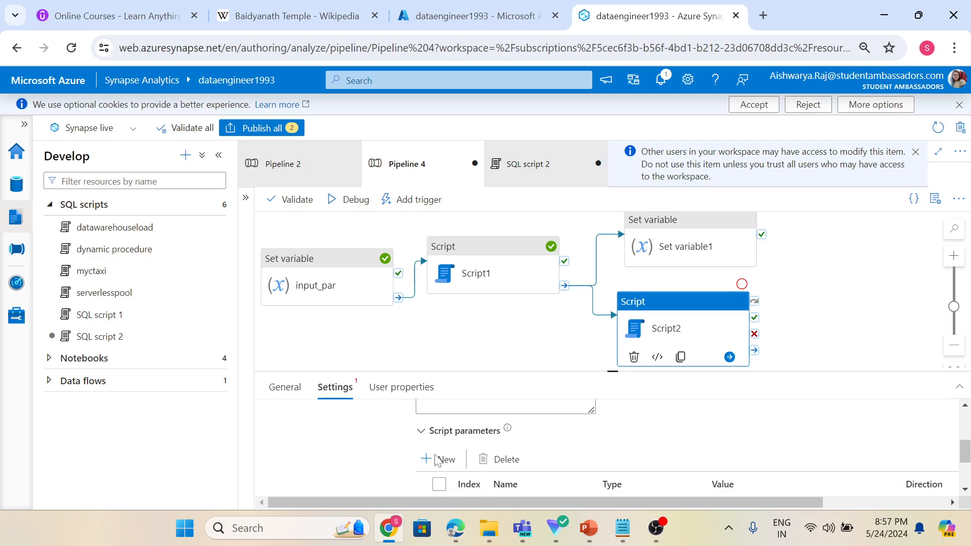
{"action": "left_click", "coordinate": [503, 405]}
{"action": "left_click", "coordinate": [474, 423]}
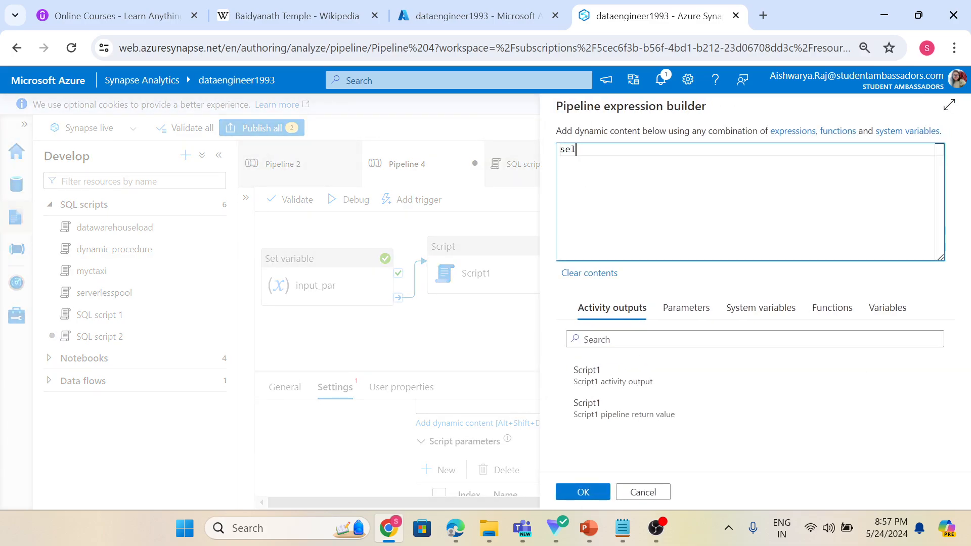
{"action": "type", "text": "select * from"}
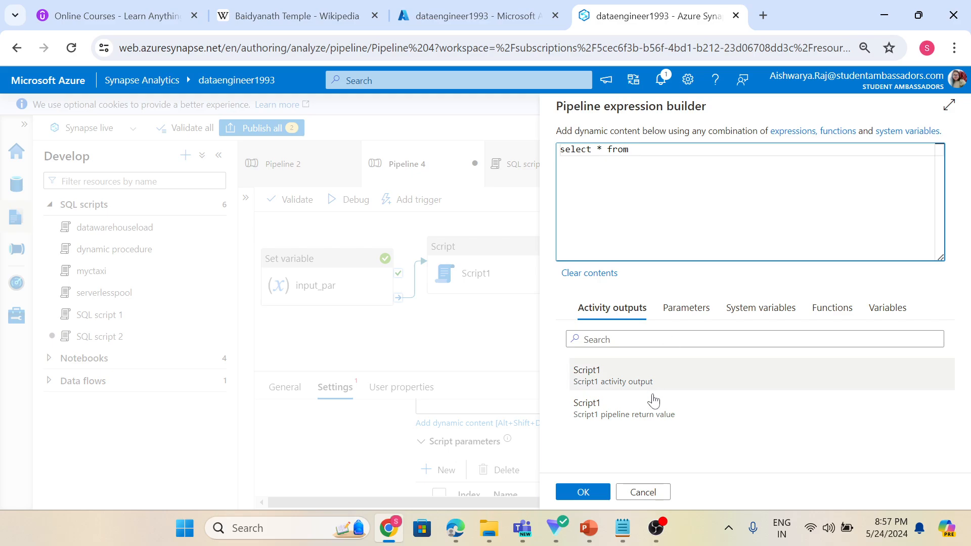
Switch to Notepad and copy the view name bronze.vw_rate_code from the saved query.
{"action": "left_click", "coordinate": [623, 528]}
{"action": "left_click", "coordinate": [146, 82]}
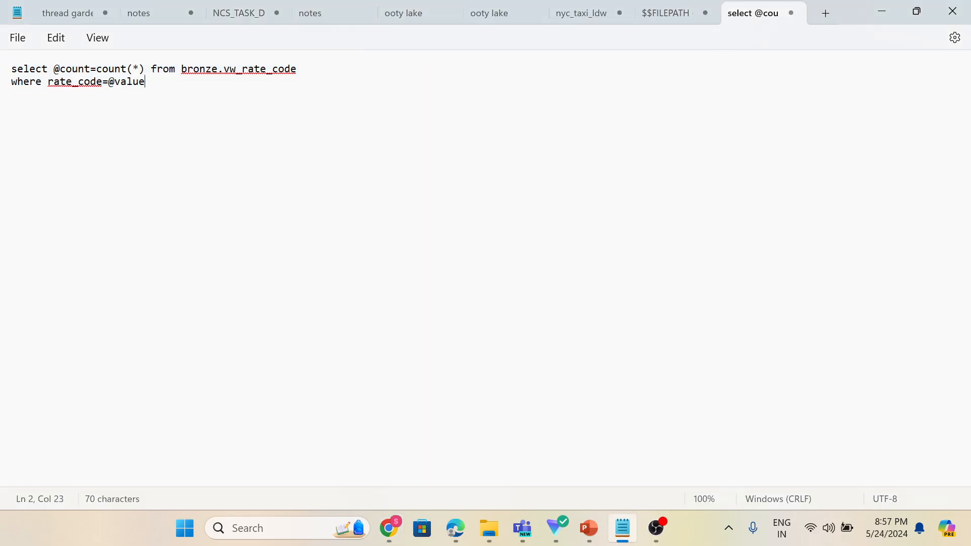
{"action": "left_click_drag", "start_coordinate": [182, 69], "coordinate": [299, 74]}
{"action": "key", "text": "ctrl+c"}
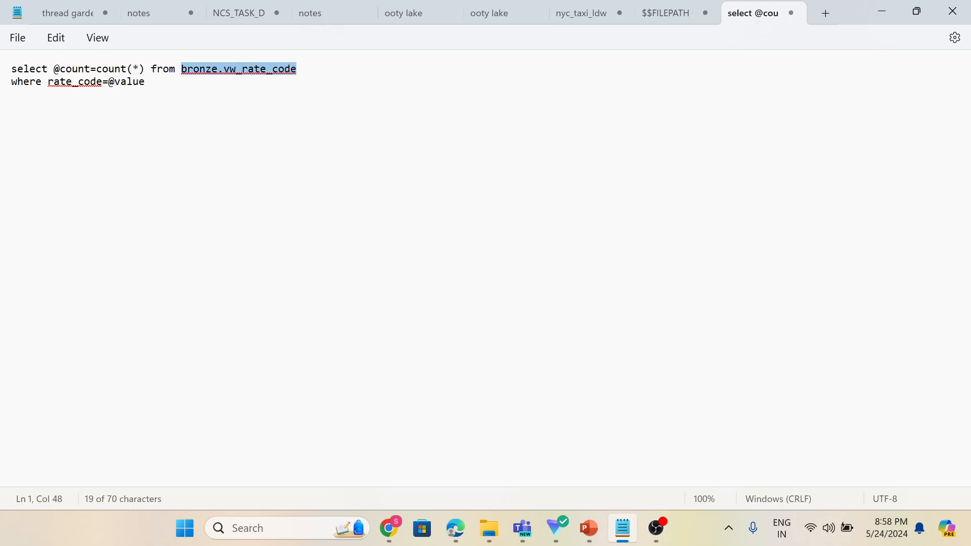
{"action": "left_click", "coordinate": [389, 528]}
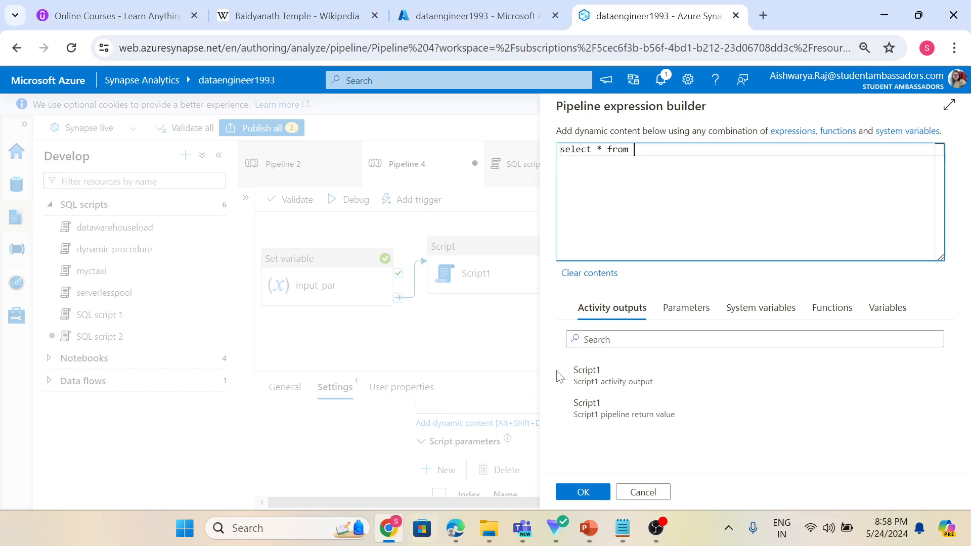
{"action": "key", "text": "ctrl+v"}
{"action": "key", "text": "Return"}
{"action": "type", "text": "where ra"}
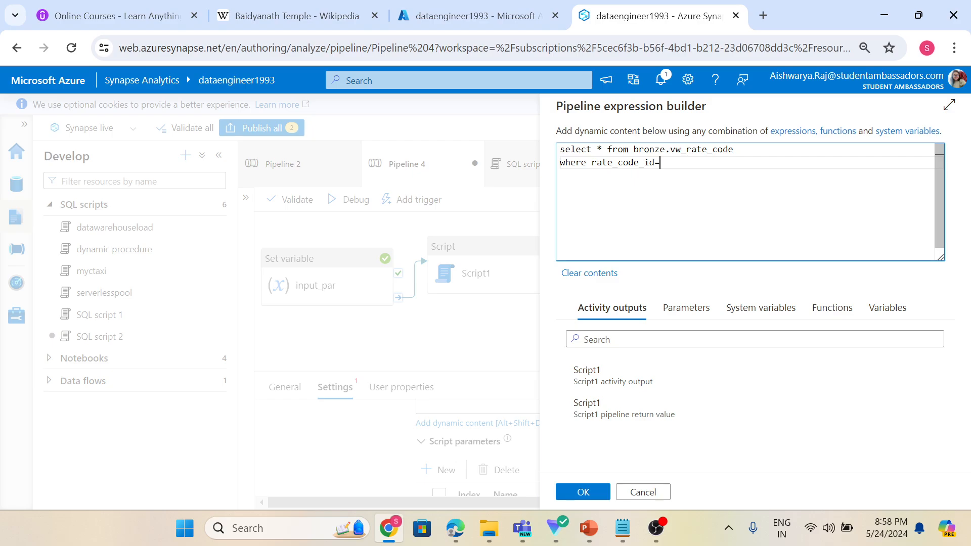
{"action": "type", "text": "te_code_id=@rate"}
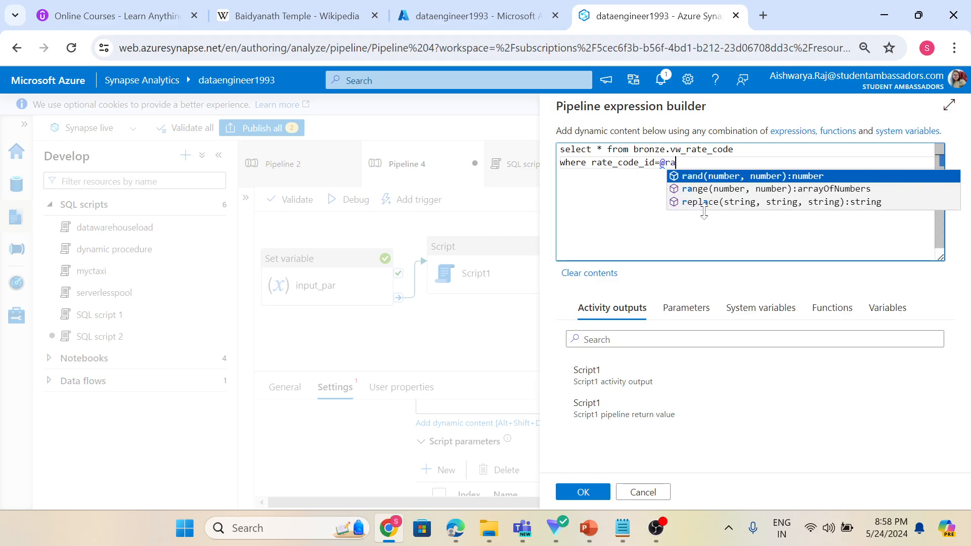
{"action": "type", "text": "_code"}
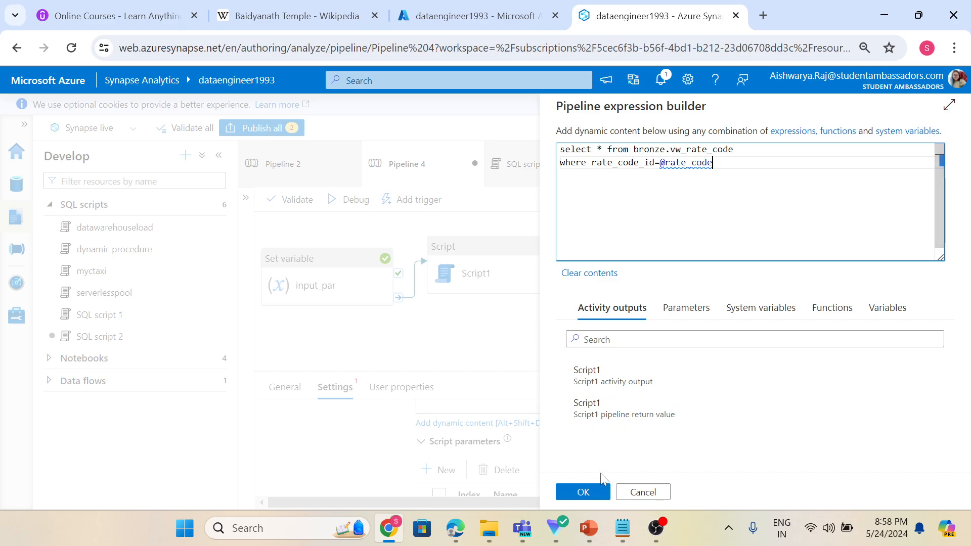
{"action": "left_click", "coordinate": [586, 493]}
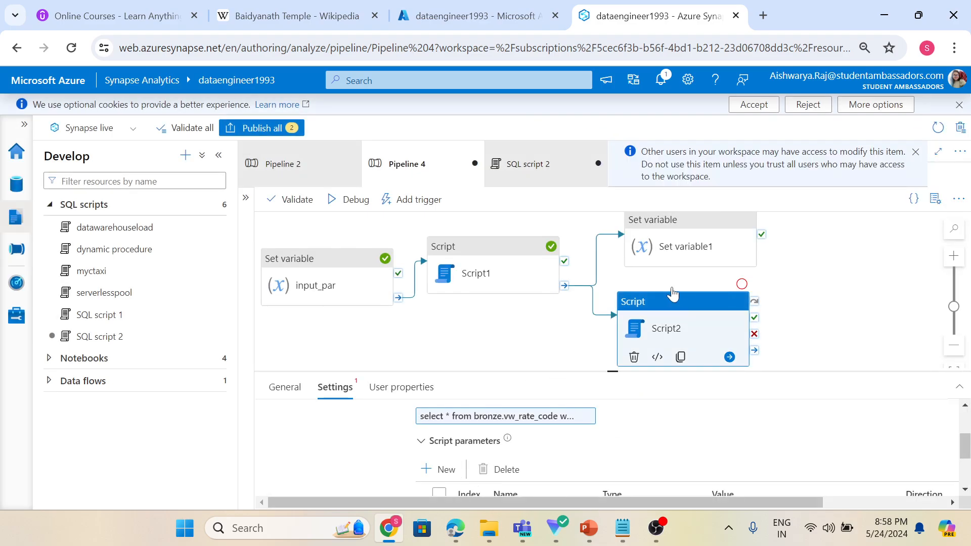
Delete the Set variable1 activity and move Script2 up beside Script1.
{"action": "left_click", "coordinate": [667, 253]}
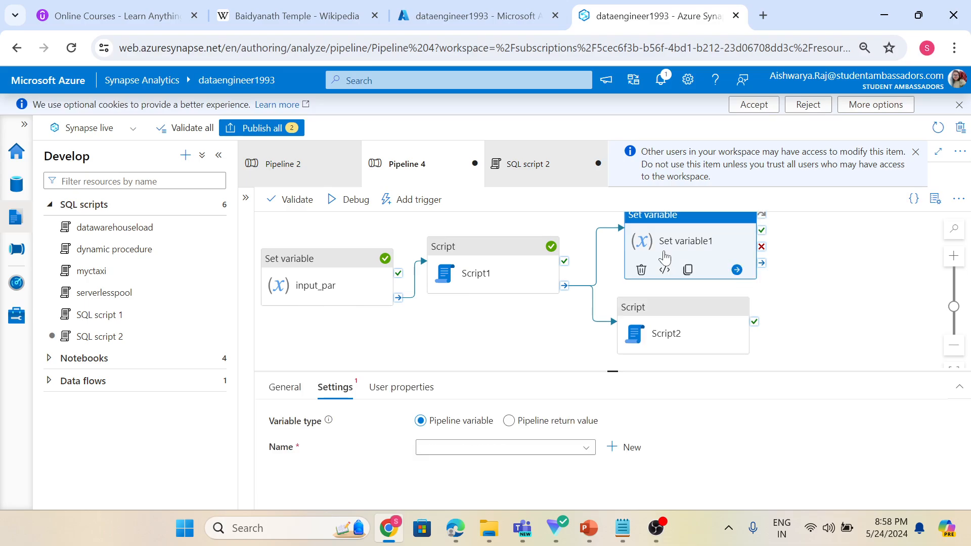
{"action": "left_click", "coordinate": [641, 269]}
{"action": "left_click_drag", "start_coordinate": [661, 320], "coordinate": [656, 261]}
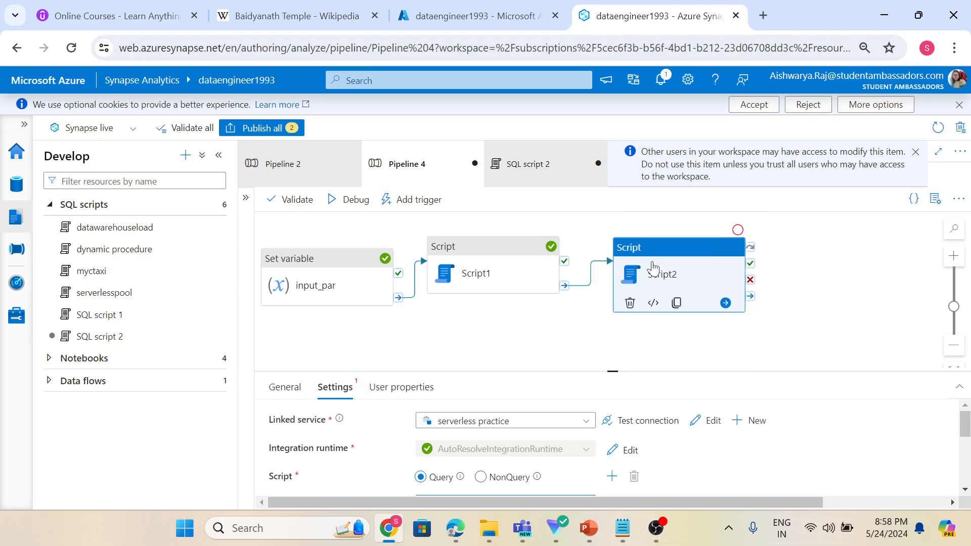
Try to debug the pipeline.
{"action": "left_click", "coordinate": [356, 203]}
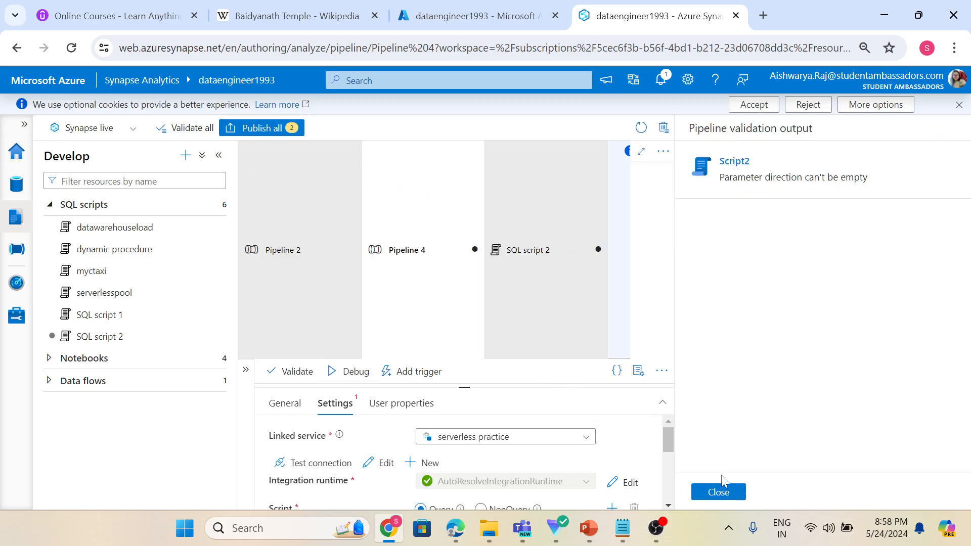
{"action": "left_click", "coordinate": [721, 491]}
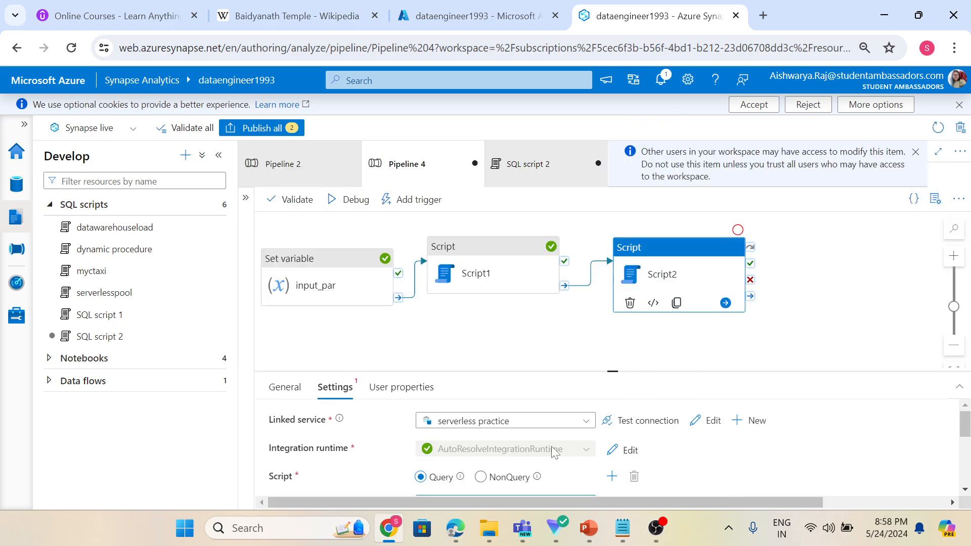
Set the rate_code script parameter's direction to Input.
{"action": "scroll", "coordinate": [412, 462], "scroll_direction": "down", "scroll_amount": 5}
{"action": "left_click", "coordinate": [918, 433]}
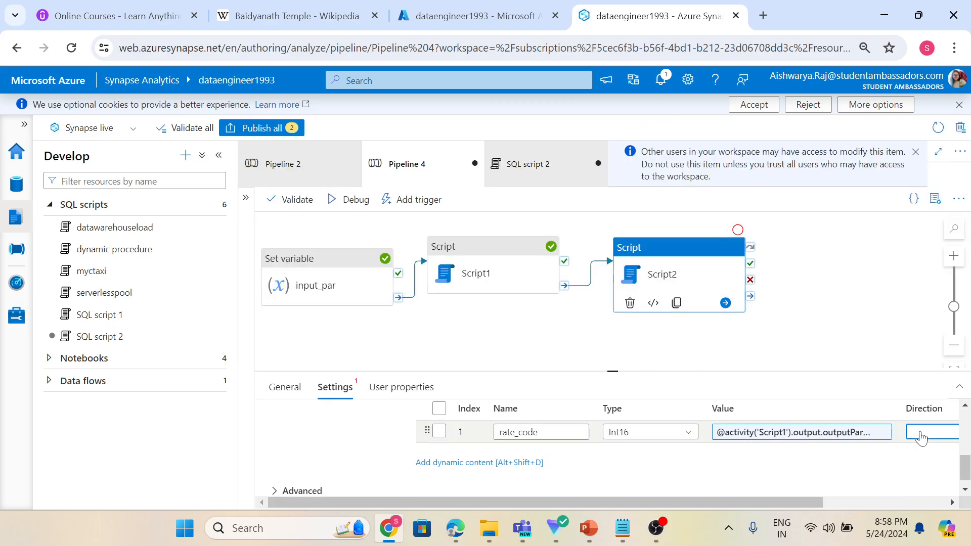
{"action": "left_click", "coordinate": [924, 451]}
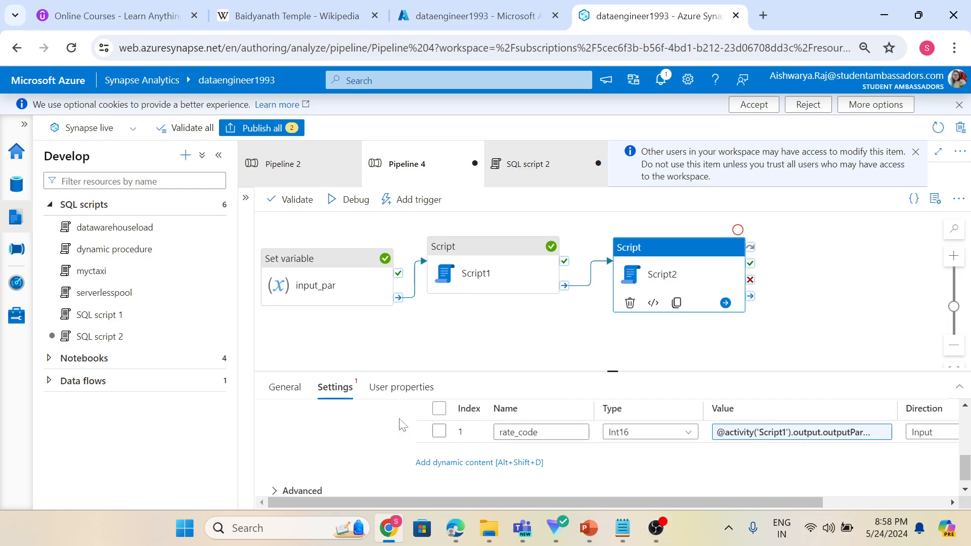
{"action": "left_click", "coordinate": [383, 437]}
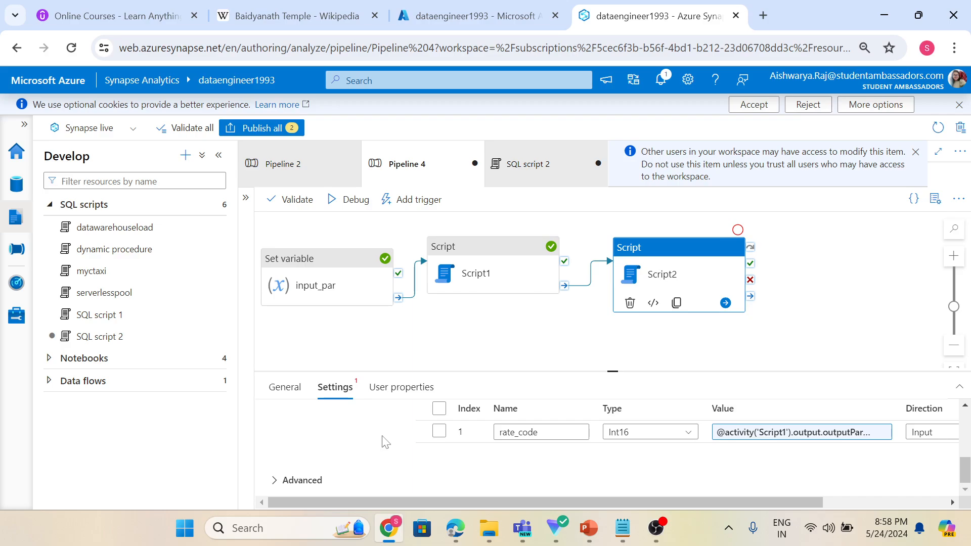
Debug the pipeline and refresh the run output until the activities finish.
{"action": "left_click", "coordinate": [341, 201]}
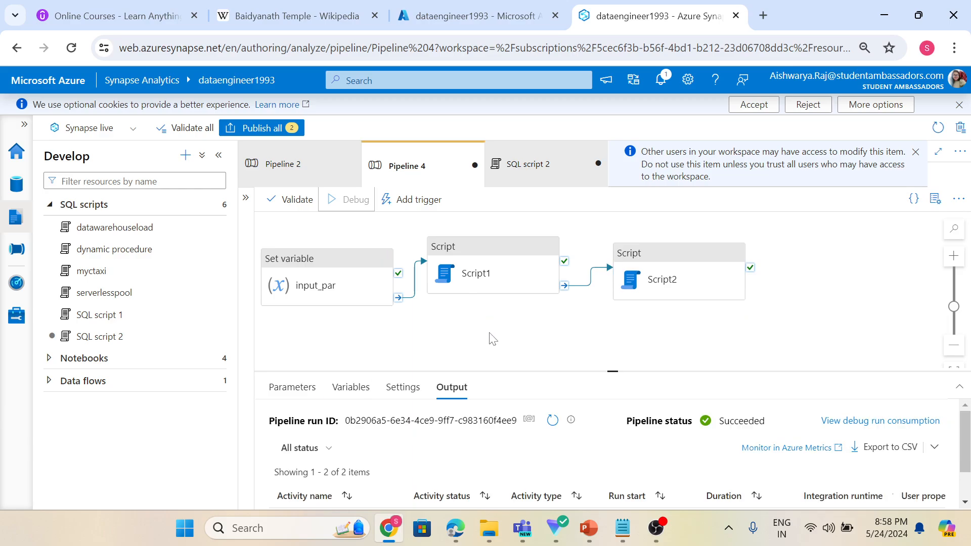
{"action": "left_click", "coordinate": [560, 421]}
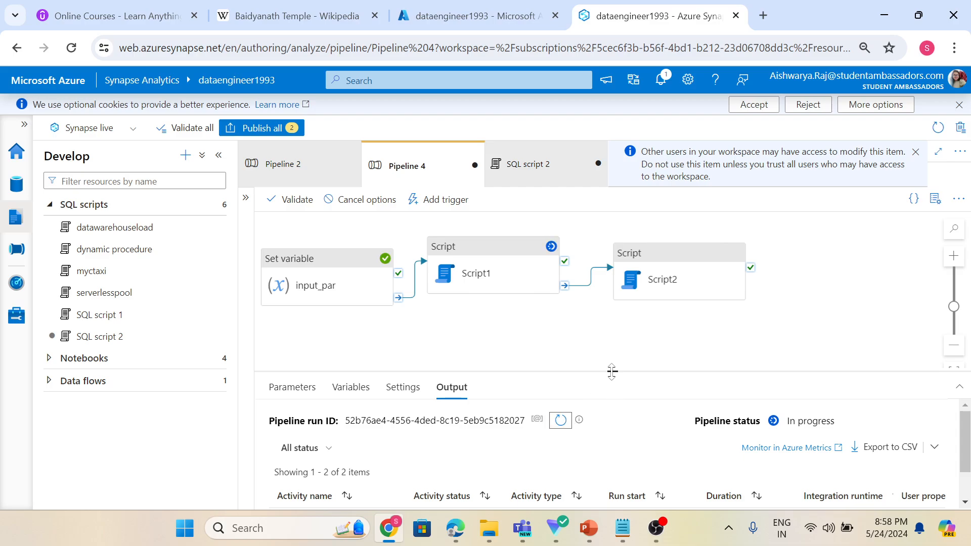
{"action": "left_click_drag", "start_coordinate": [610, 353], "coordinate": [610, 303]}
{"action": "left_click", "coordinate": [560, 369]}
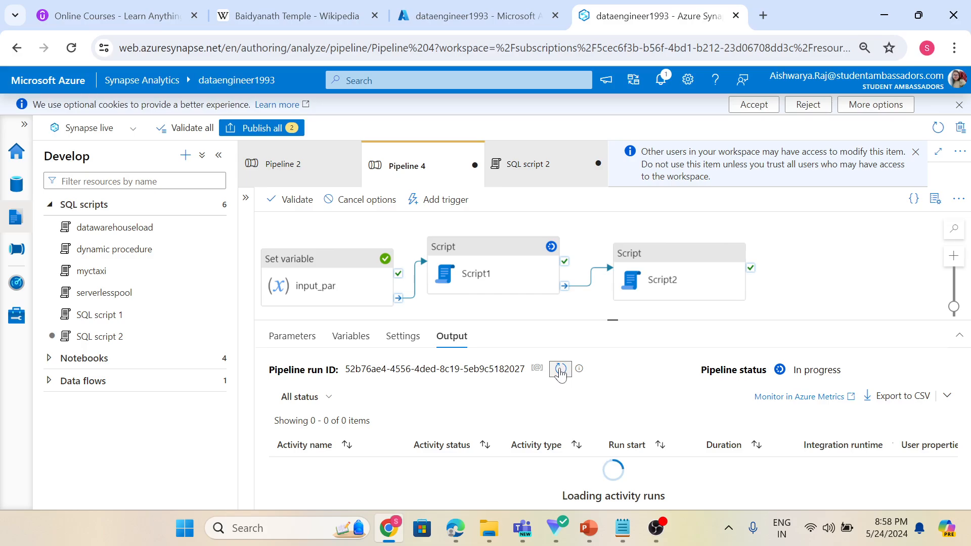
{"action": "left_click", "coordinate": [560, 370]}
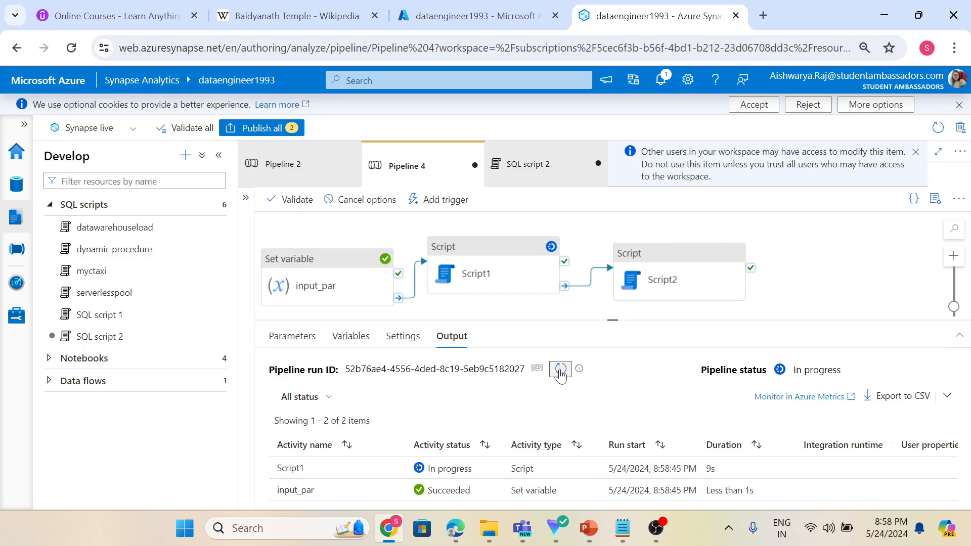
{"action": "left_click", "coordinate": [560, 370]}
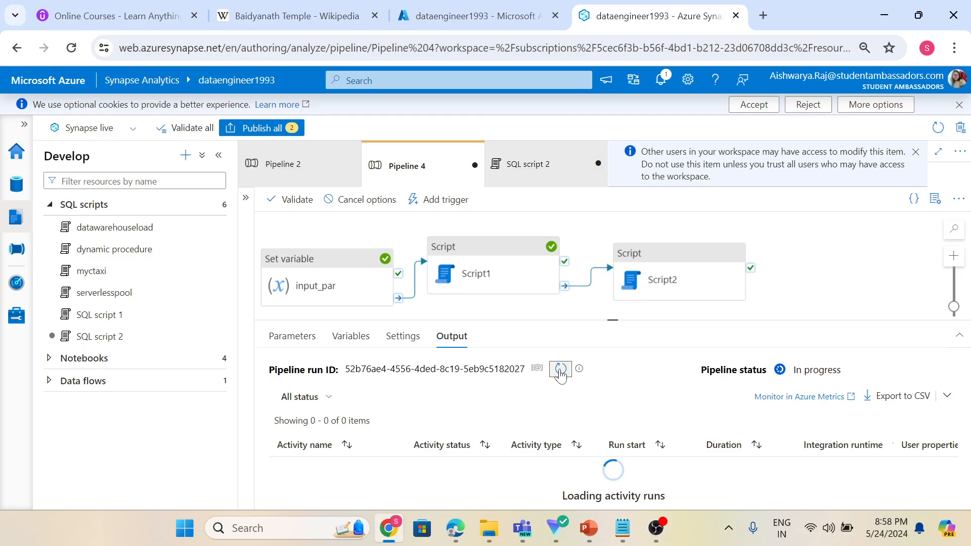
{"action": "left_click", "coordinate": [560, 371]}
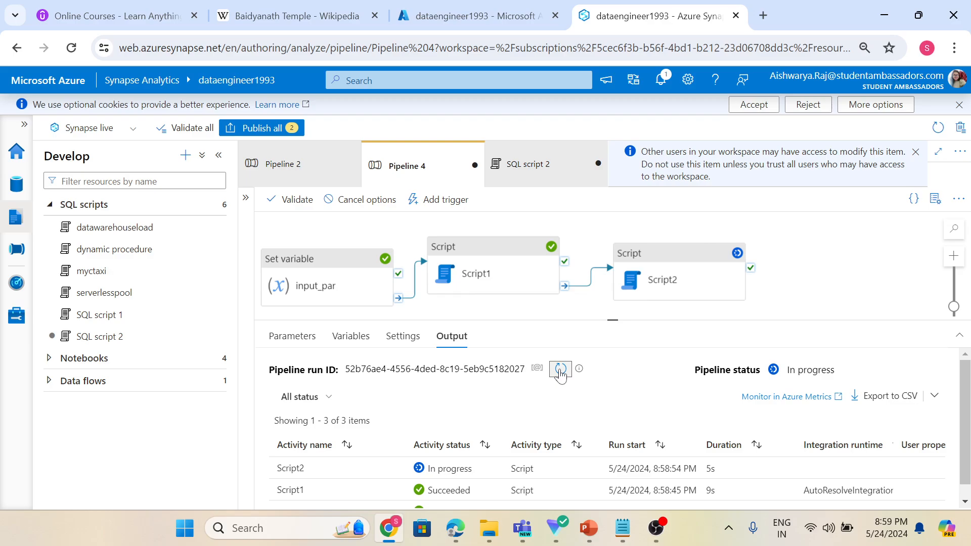
{"action": "left_click", "coordinate": [560, 371]}
{"action": "left_click", "coordinate": [560, 370]}
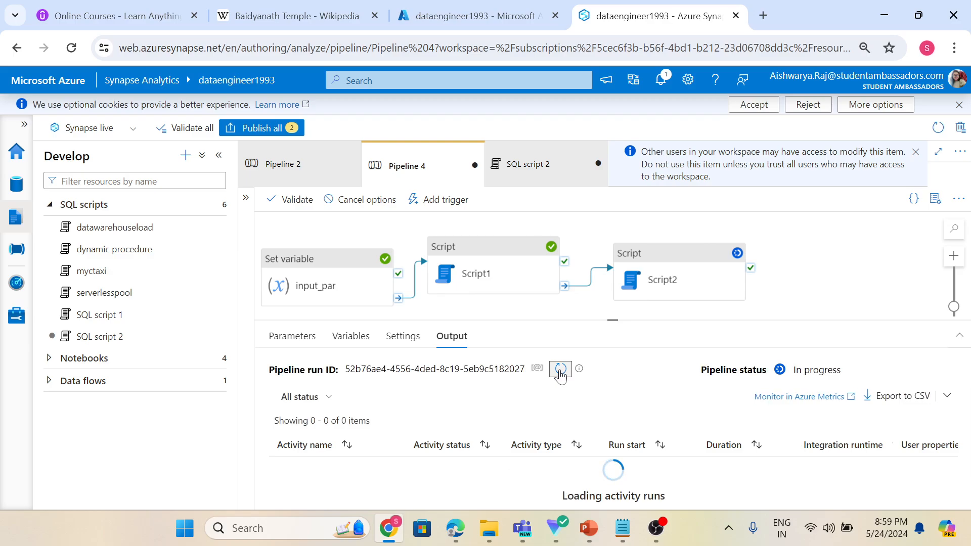
Open Script2's run output and examine the returned rows.
{"action": "left_click_drag", "start_coordinate": [603, 318], "coordinate": [599, 284]}
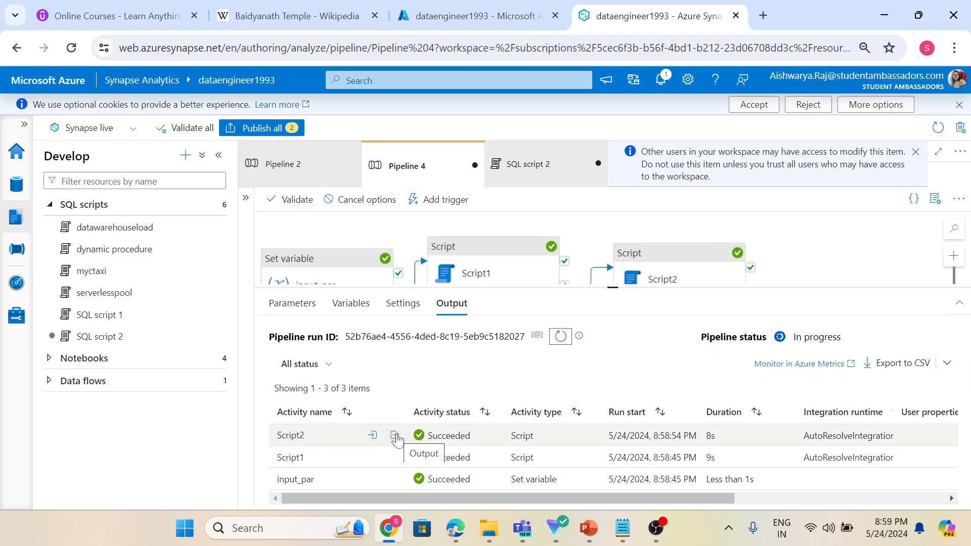
{"action": "left_click", "coordinate": [395, 436]}
{"action": "scroll", "coordinate": [424, 357], "scroll_direction": "down", "scroll_amount": 2}
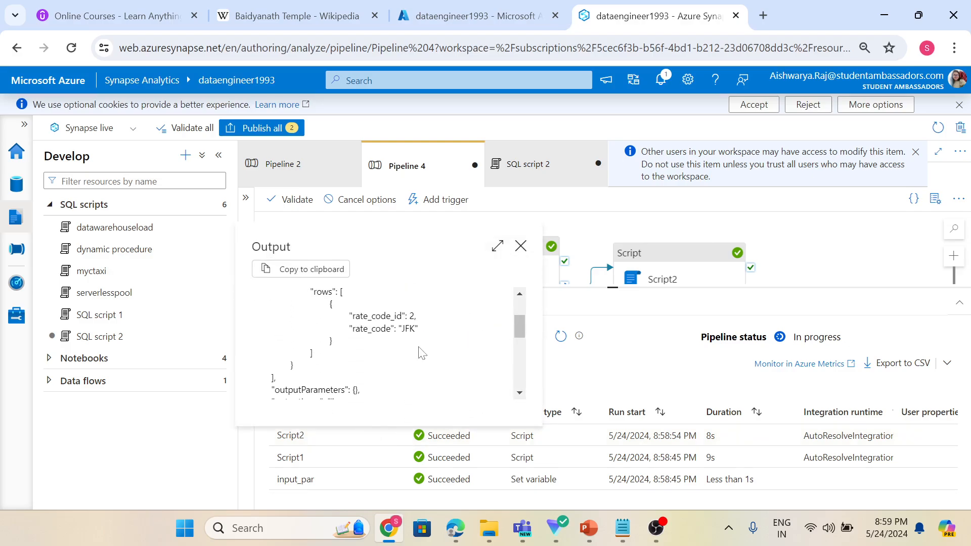
{"action": "scroll", "coordinate": [397, 351], "scroll_direction": "up", "scroll_amount": 1}
{"action": "scroll", "coordinate": [396, 351], "scroll_direction": "down", "scroll_amount": 1}
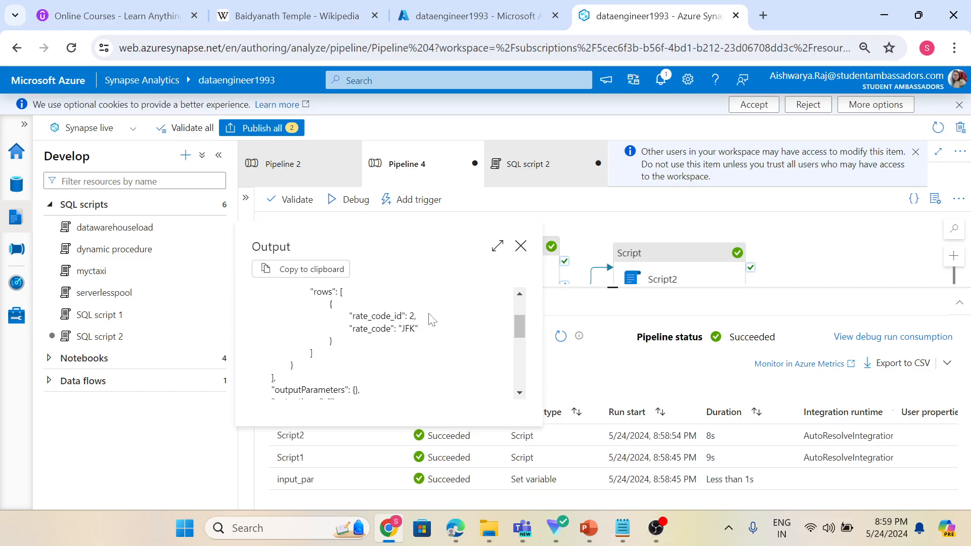
{"action": "left_click", "coordinate": [520, 246]}
Select Script2 and review its query text in the pipeline expression builder without changing it.
{"action": "left_click", "coordinate": [640, 276]}
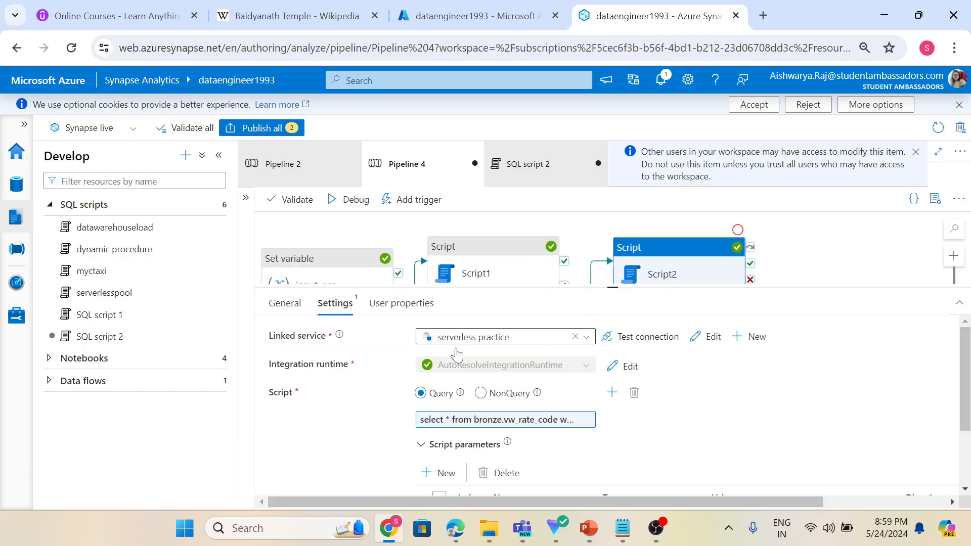
{"action": "left_click", "coordinate": [493, 419]}
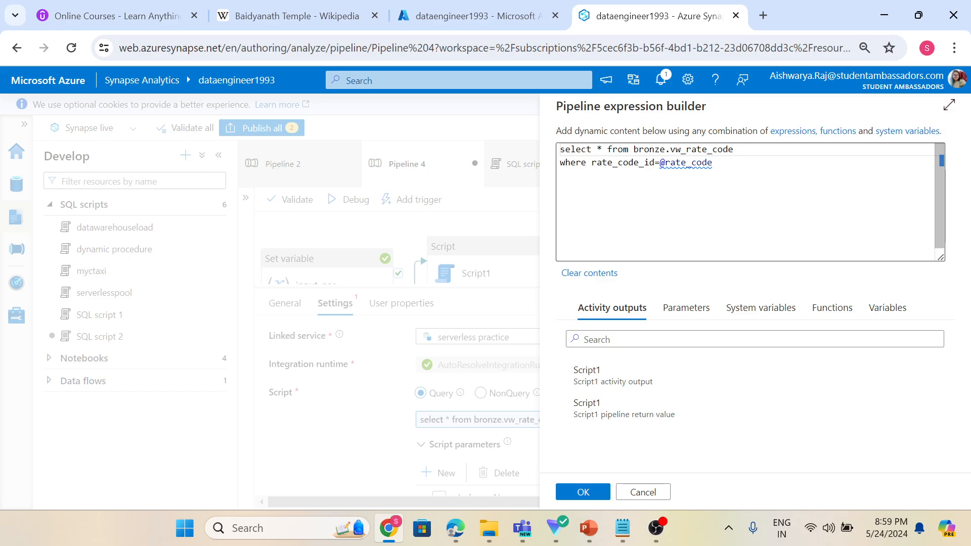
{"action": "left_click", "coordinate": [590, 490]}
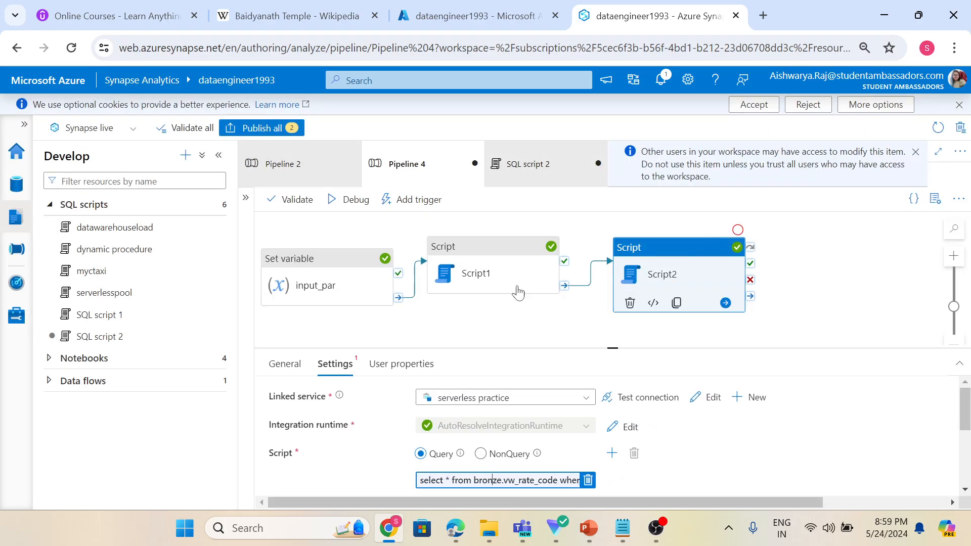
Select Script1 and review its script parameters and its query text in the expression builder, then return to Script2.
{"action": "left_click", "coordinate": [504, 275]}
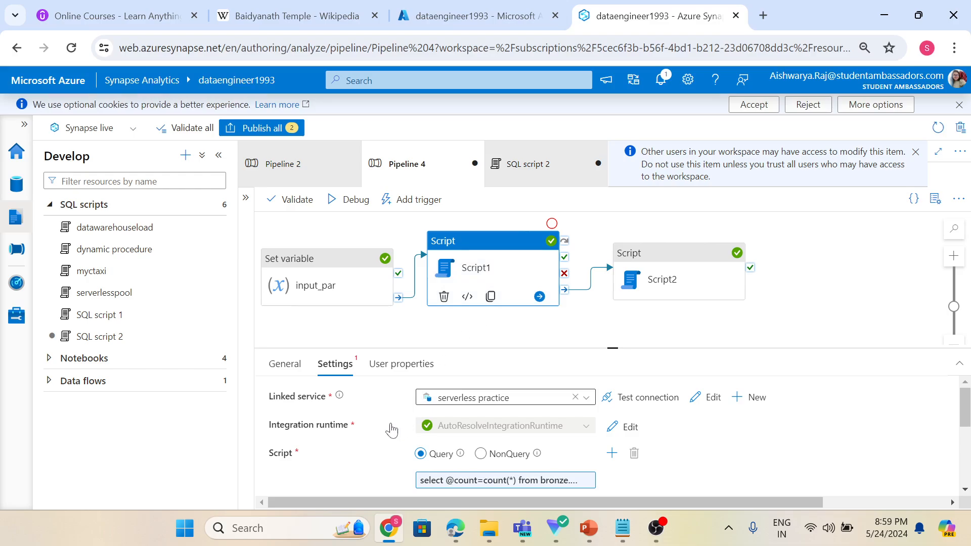
{"action": "scroll", "coordinate": [385, 445], "scroll_direction": "down", "scroll_amount": 5}
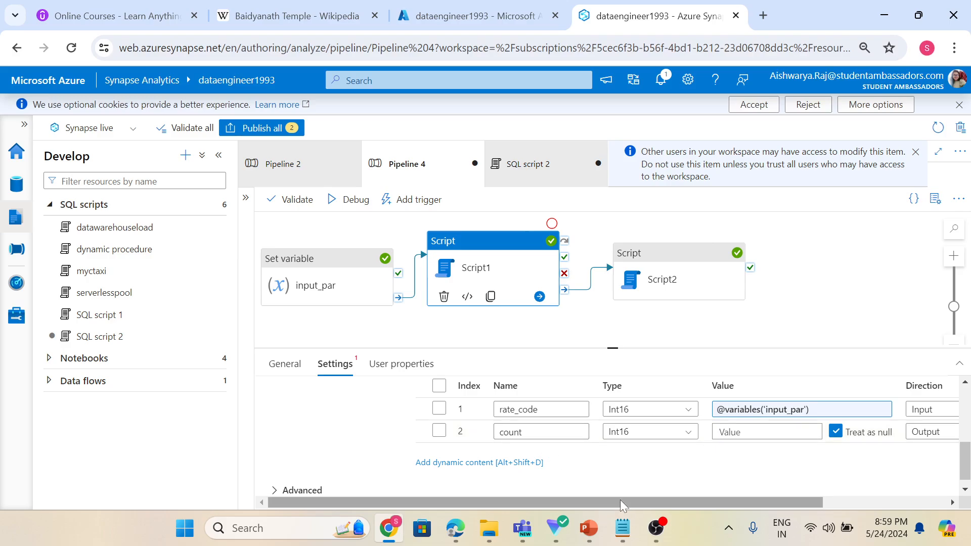
{"action": "left_click_drag", "start_coordinate": [620, 501], "coordinate": [661, 506]}
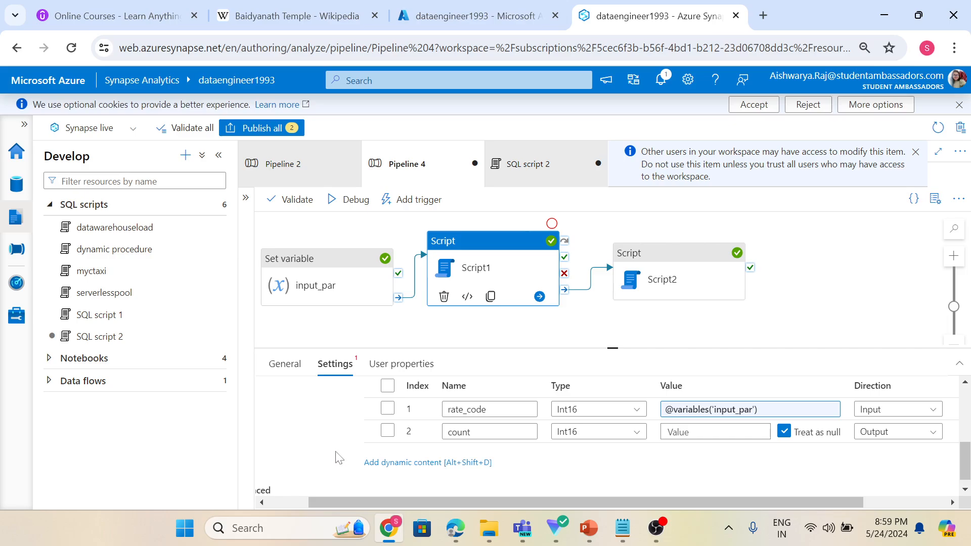
{"action": "scroll", "coordinate": [338, 458], "scroll_direction": "up", "scroll_amount": 2}
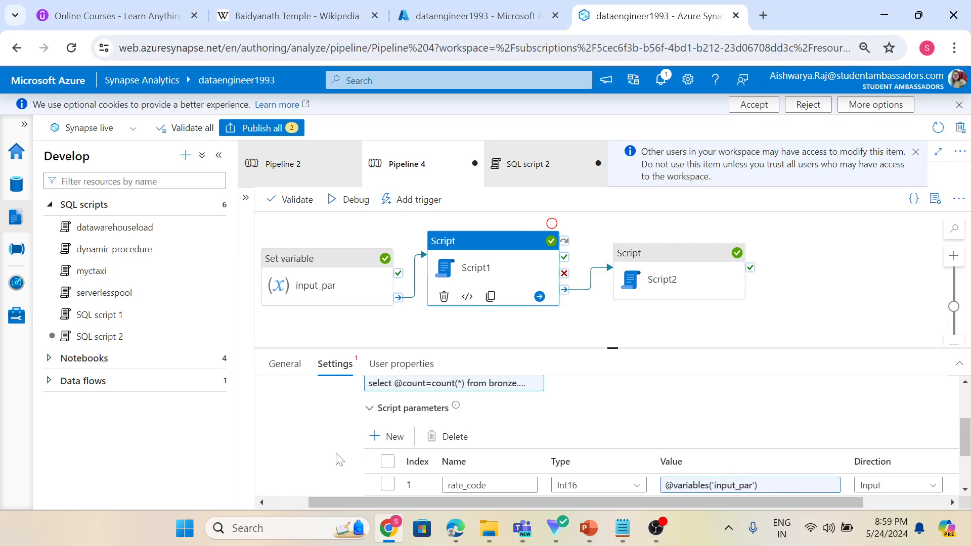
{"action": "left_click", "coordinate": [455, 383]}
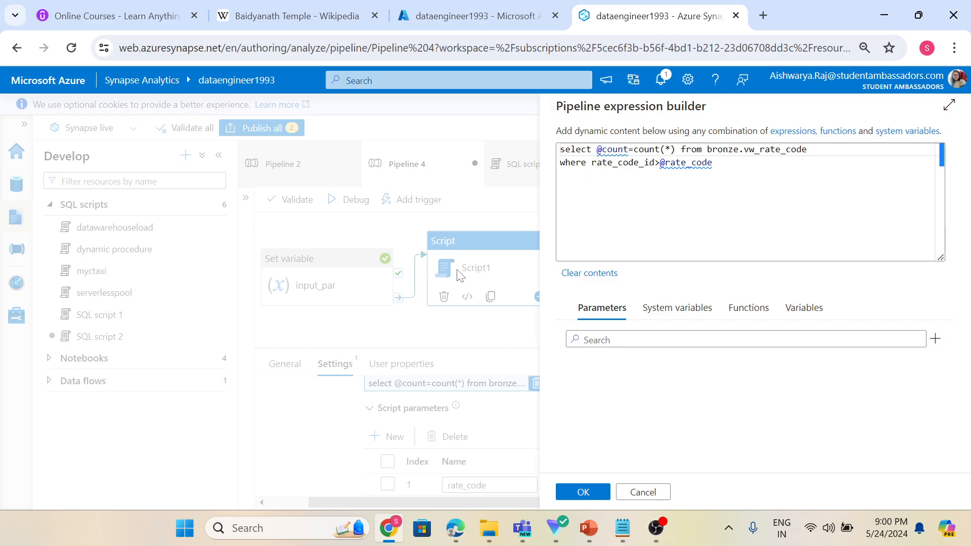
{"action": "left_click", "coordinate": [582, 491]}
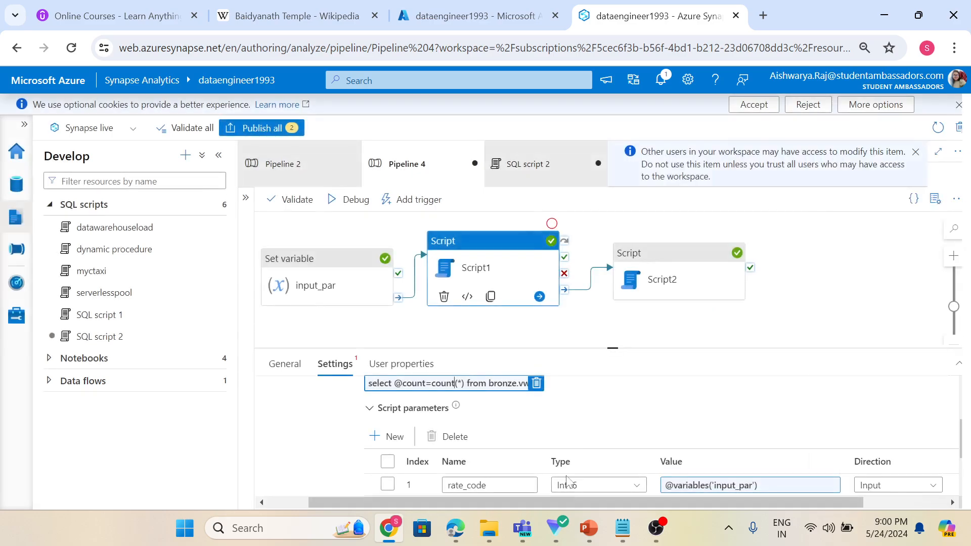
{"action": "left_click", "coordinate": [658, 281]}
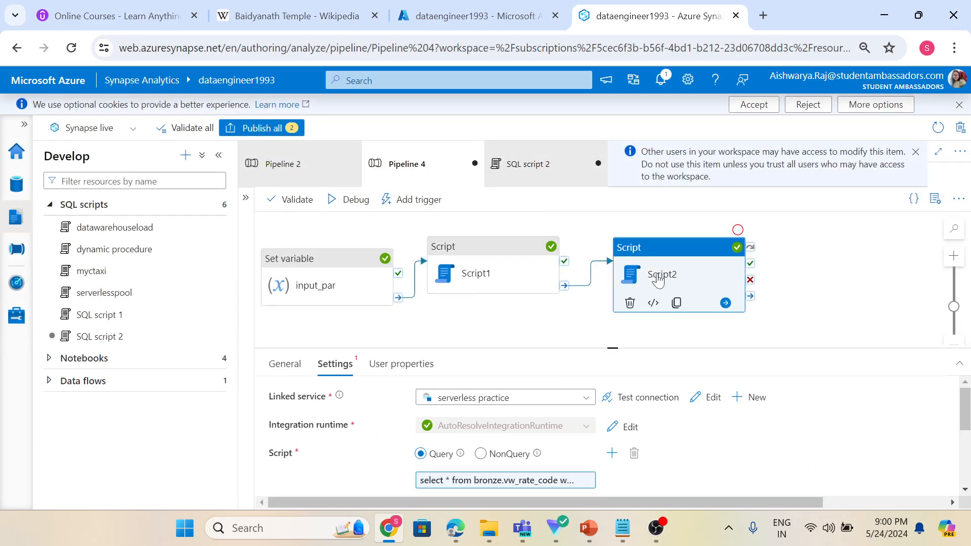